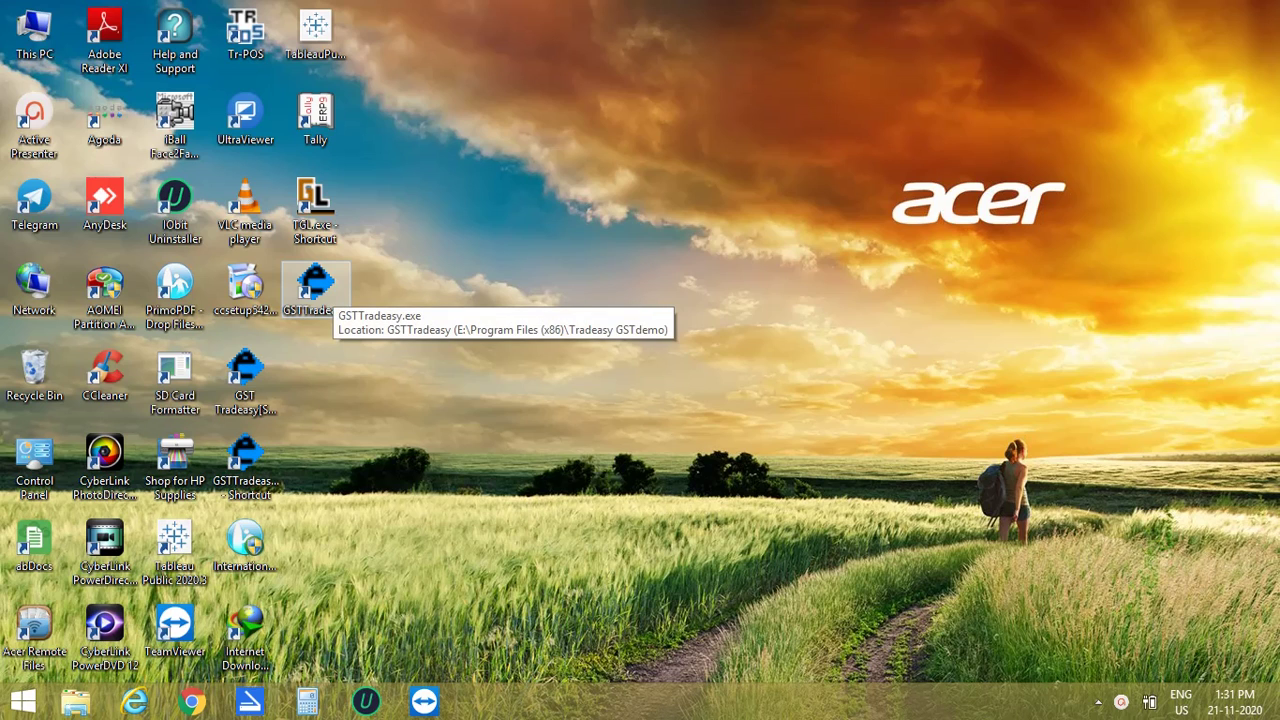
Step: Launch GST Tradeasy from its desktop shortcut
double_click(333, 290)
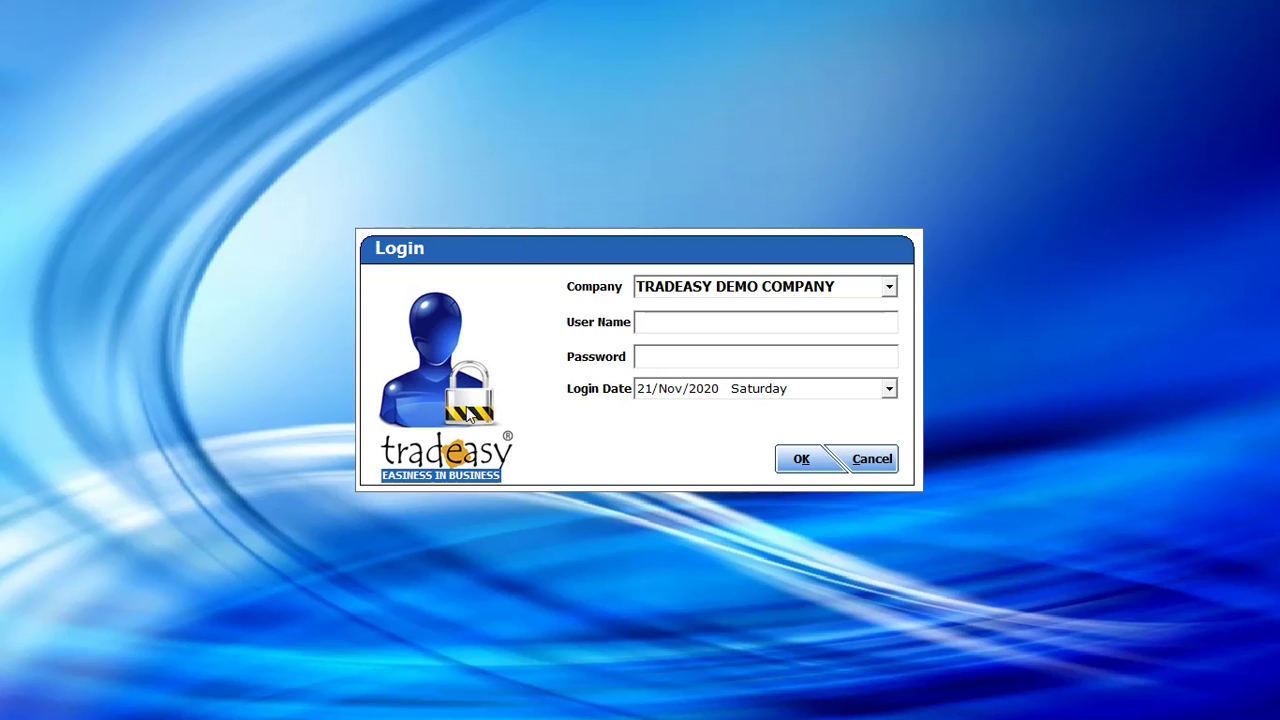
Step: Log in to TRADEASY DEMO COMPANY with the administrator user name and its password
click(889, 287)
click(830, 308)
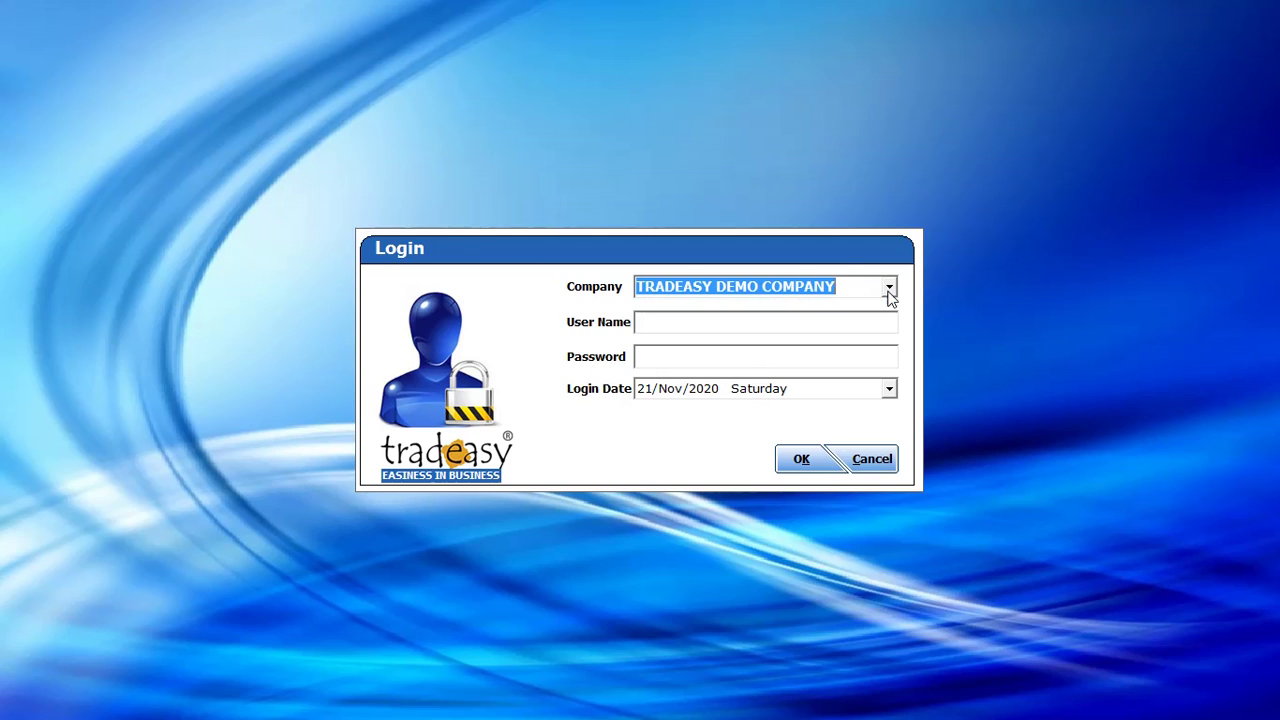
click(798, 326)
text(admin)
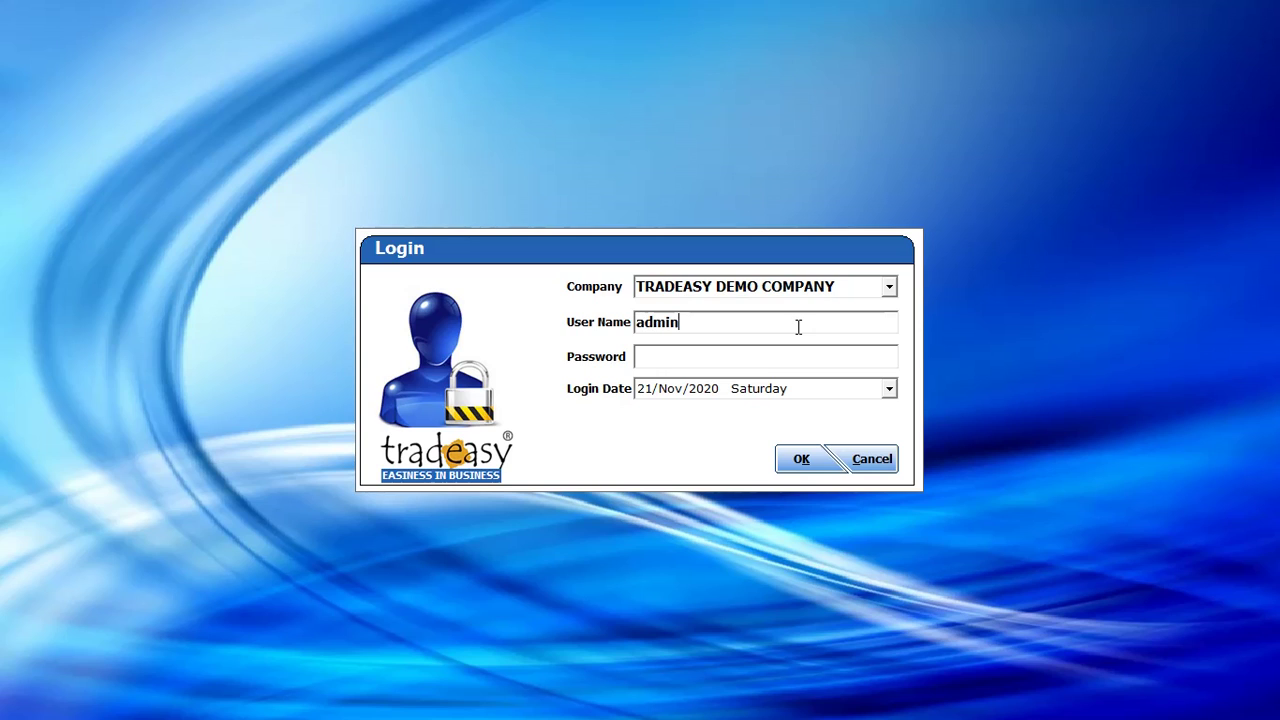
key(Tab)
text(a)
click(803, 460)
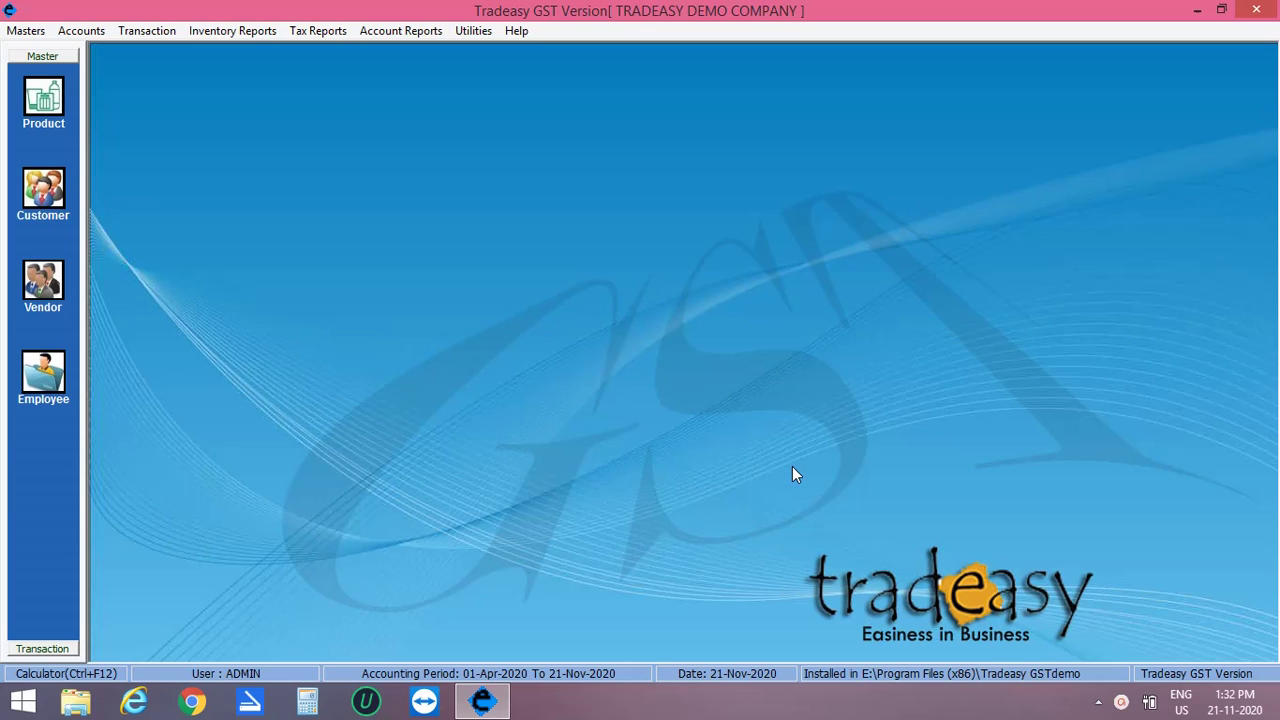
Step: Tick Enable Batch and Expiry Date in the Options advanced settings and save the options
click(478, 32)
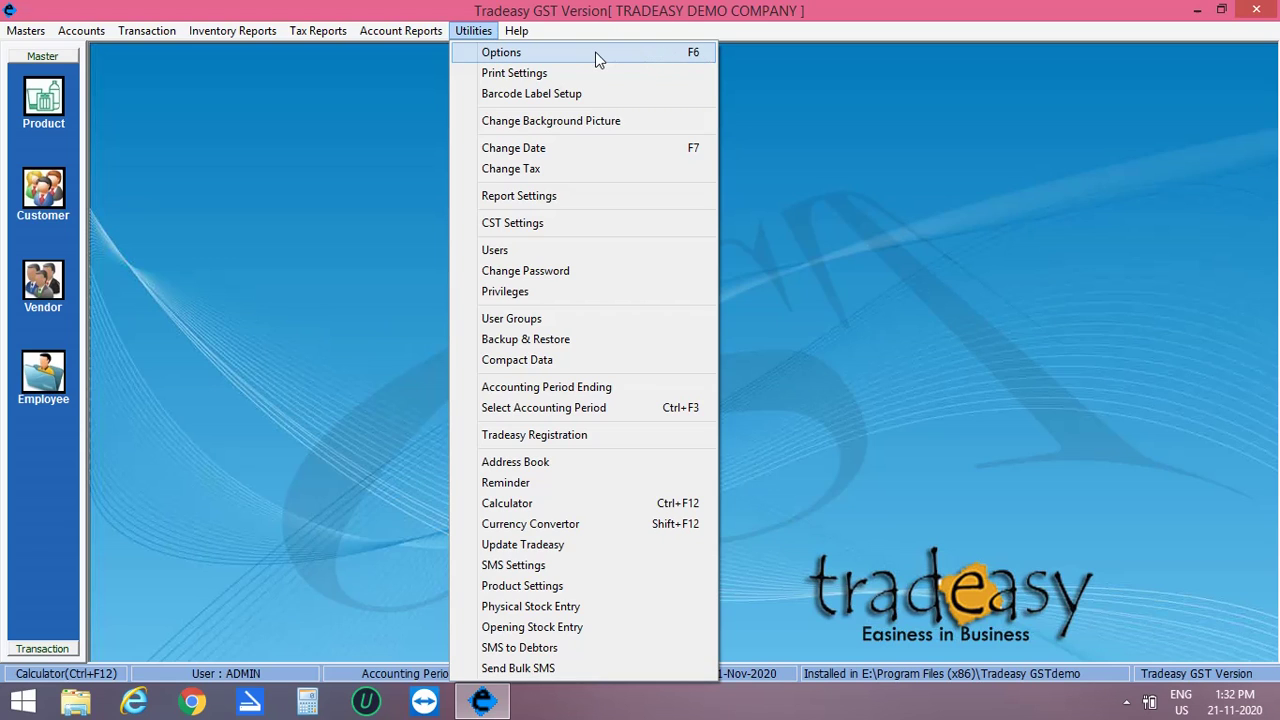
click(597, 56)
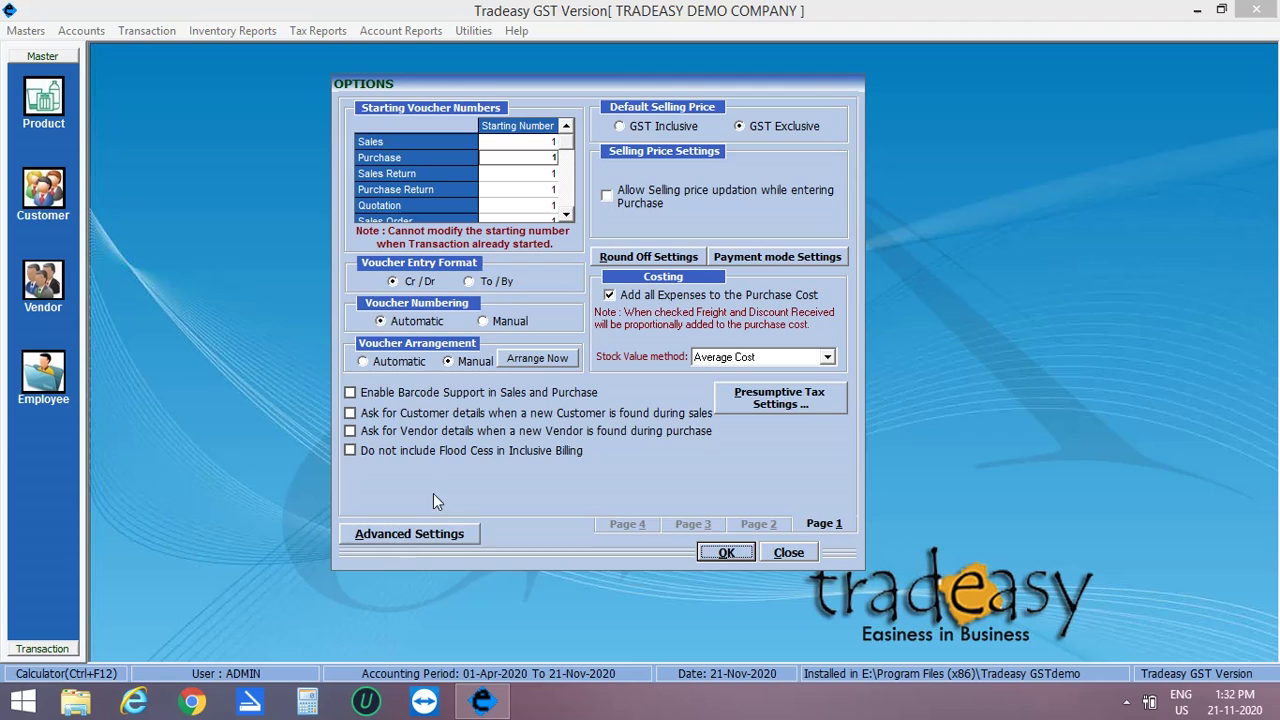
click(409, 533)
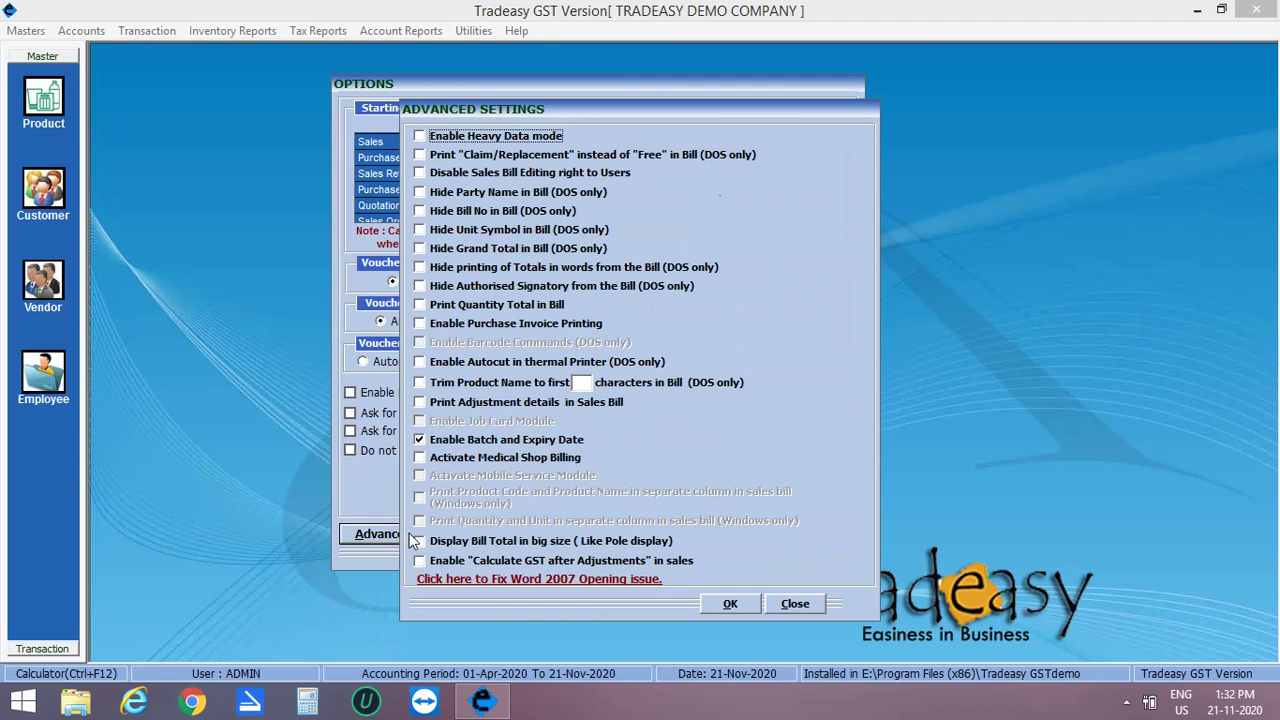
click(420, 440)
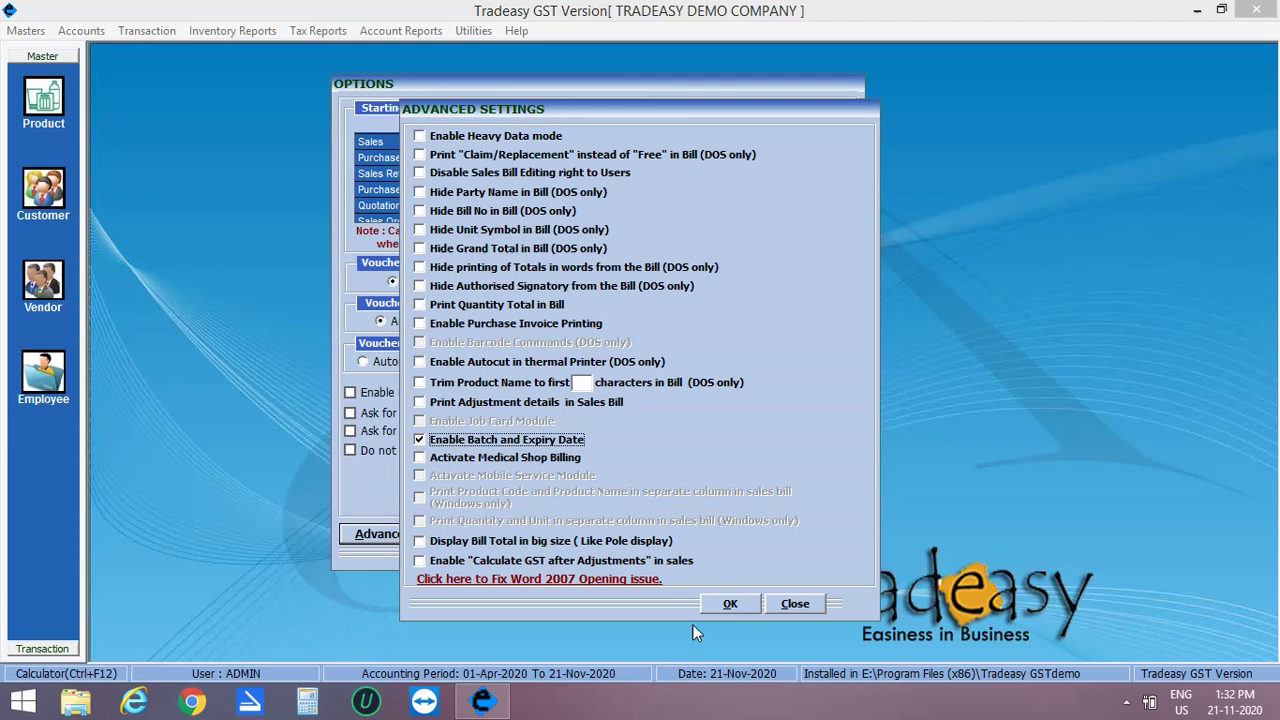
click(731, 604)
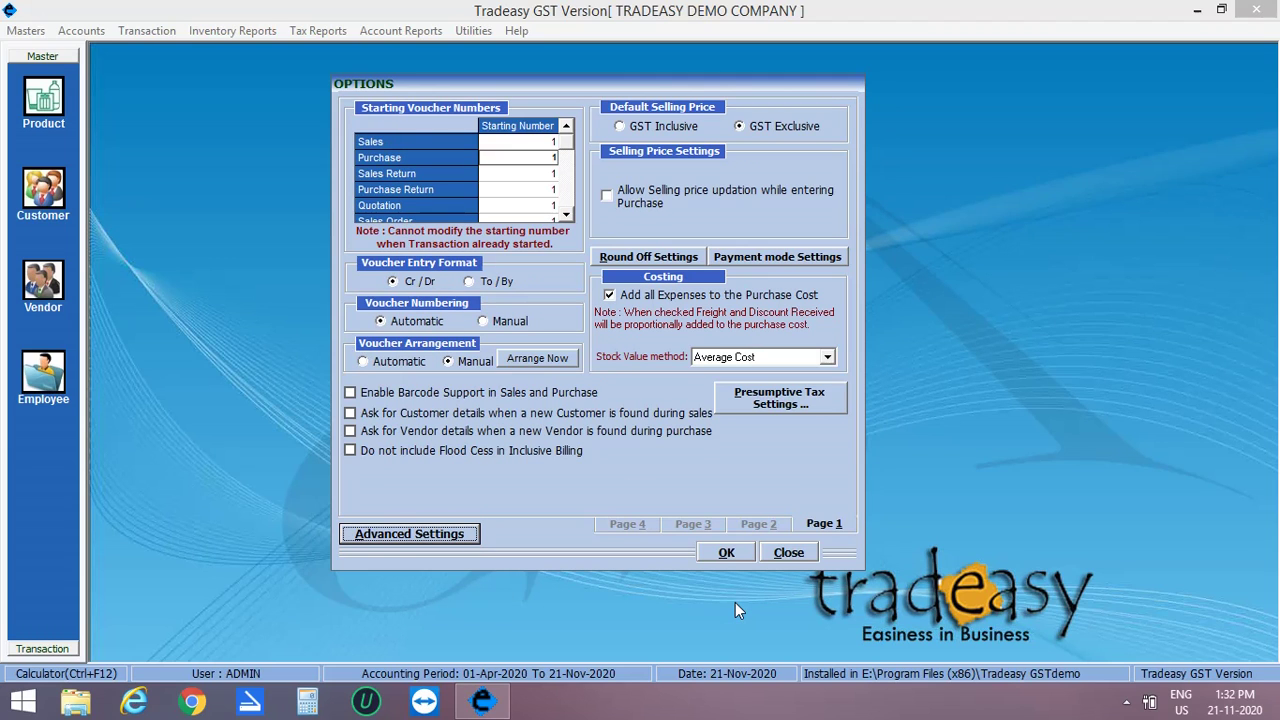
click(726, 552)
click(690, 414)
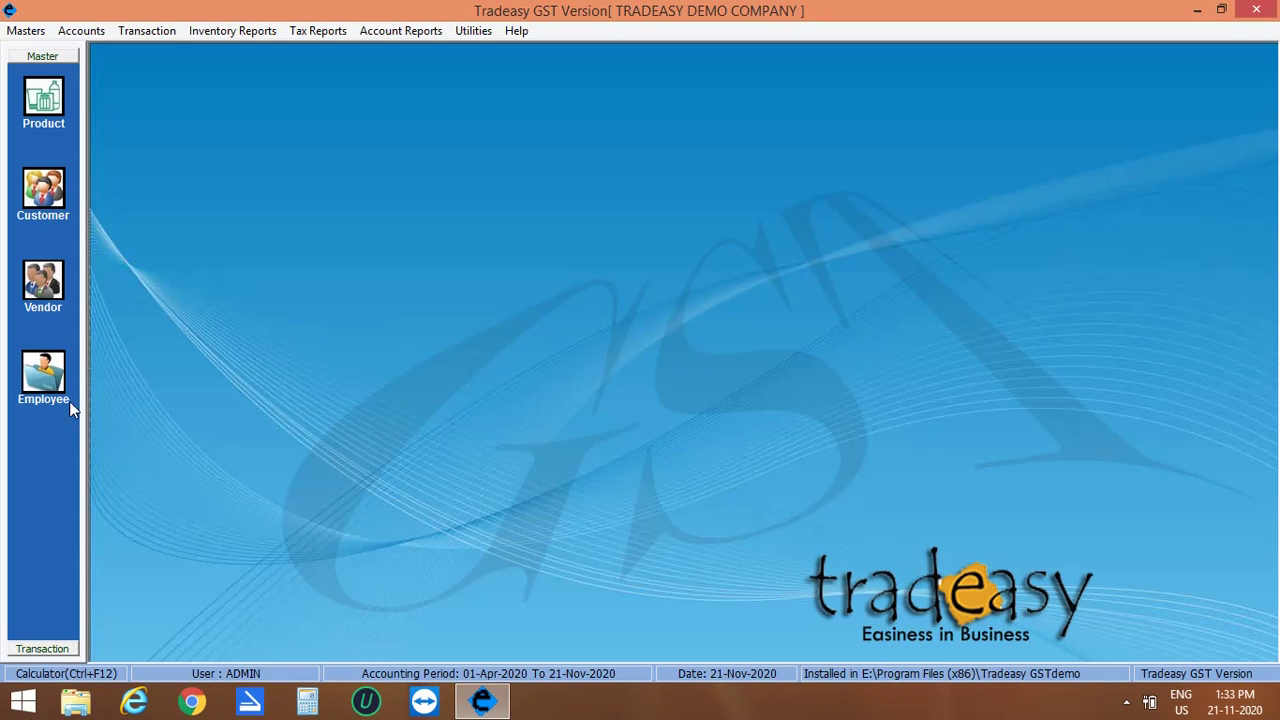
click(47, 102)
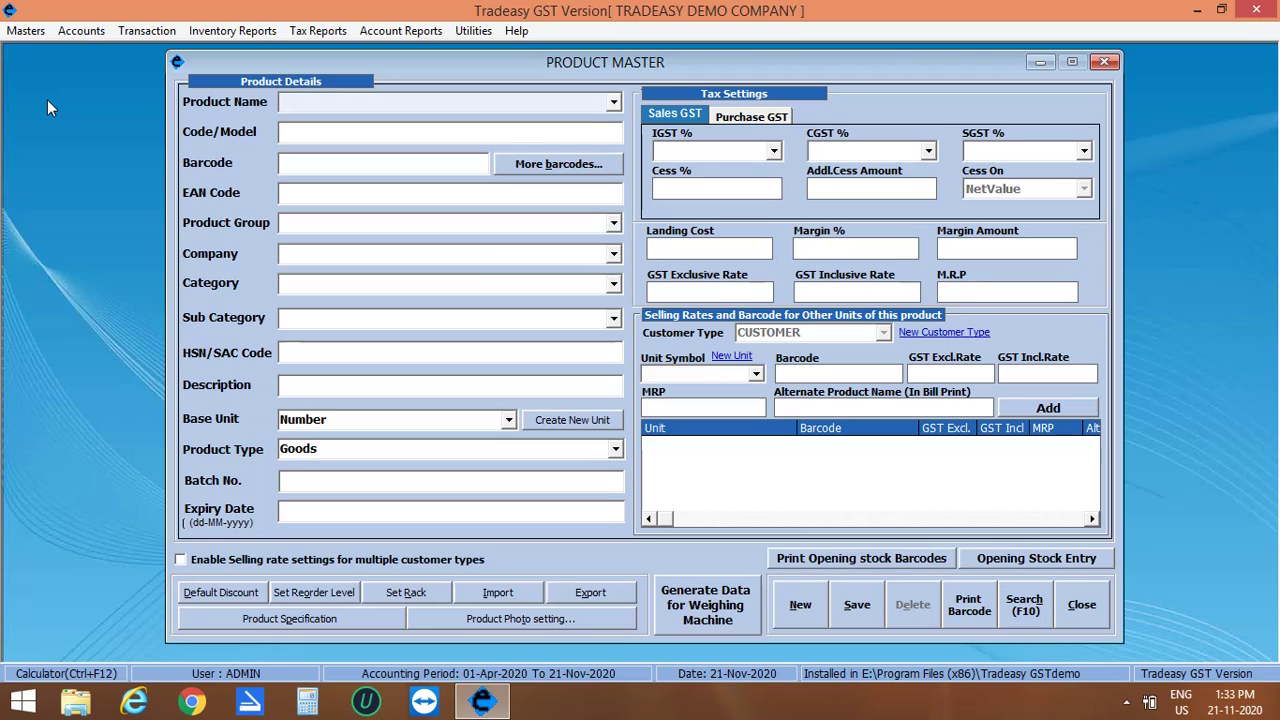
text(SAMSUNG)
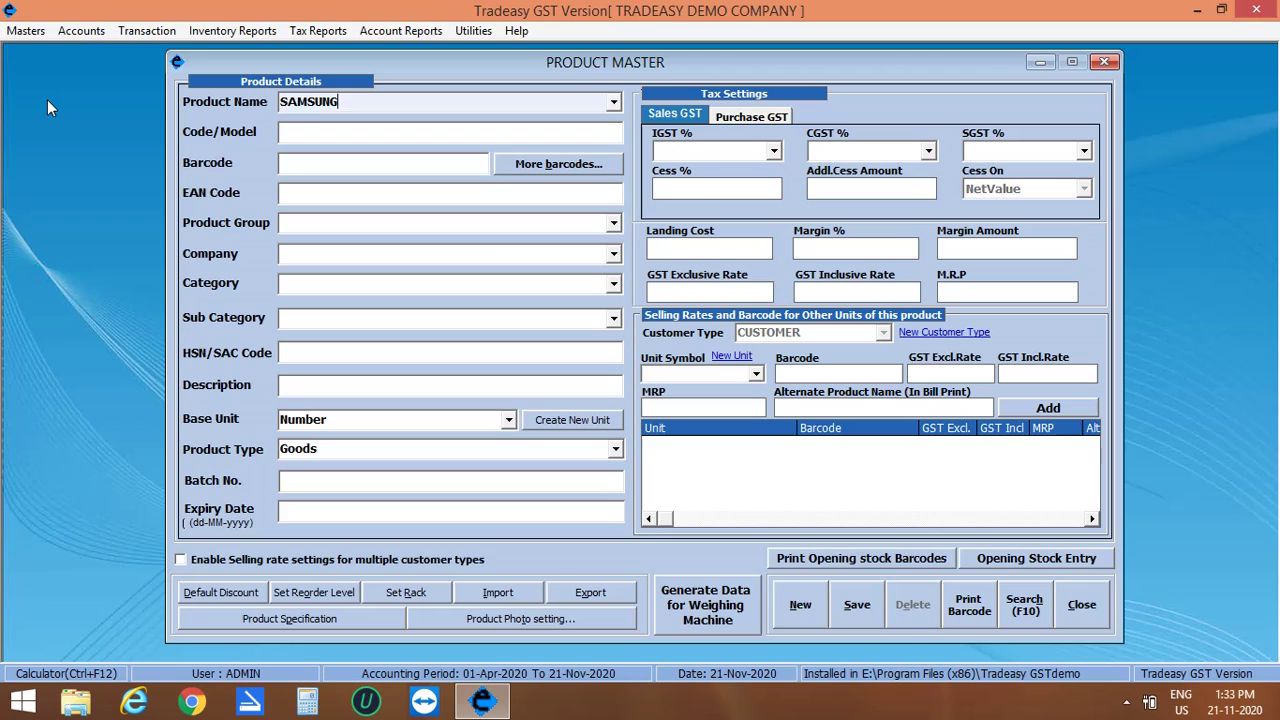
text( GALA)
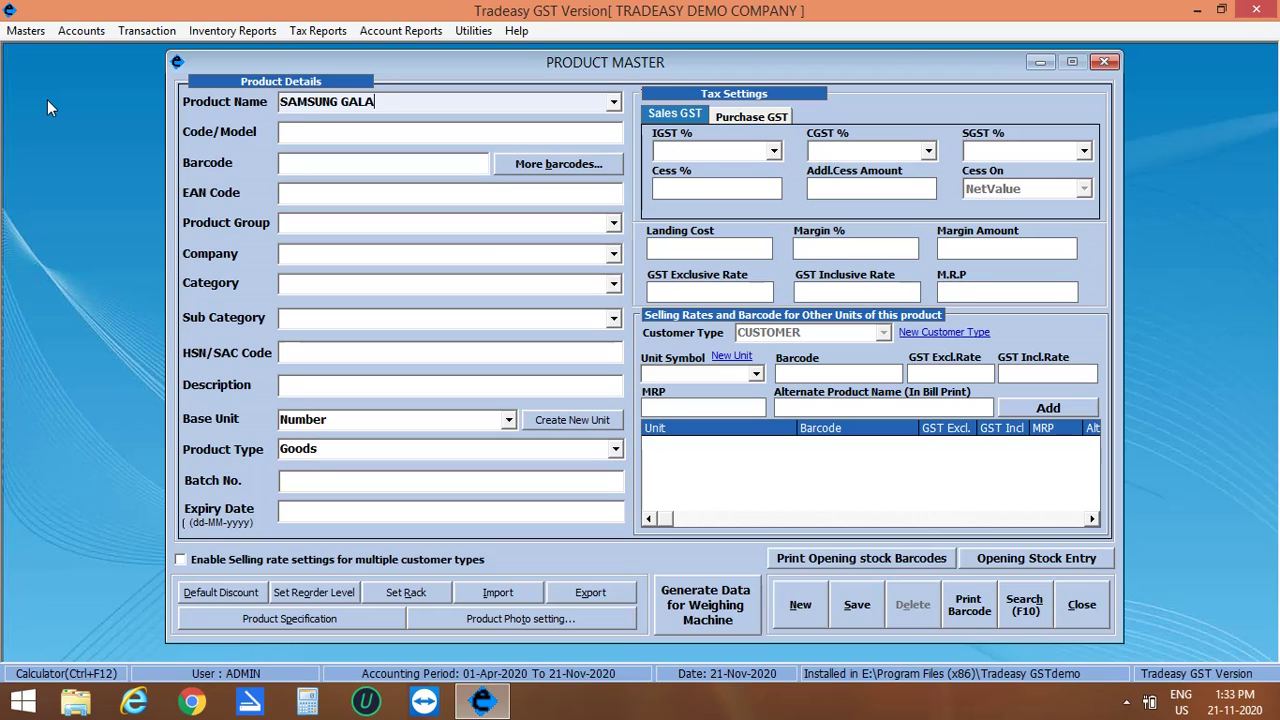
text(XY NOTE 10 PLUS)
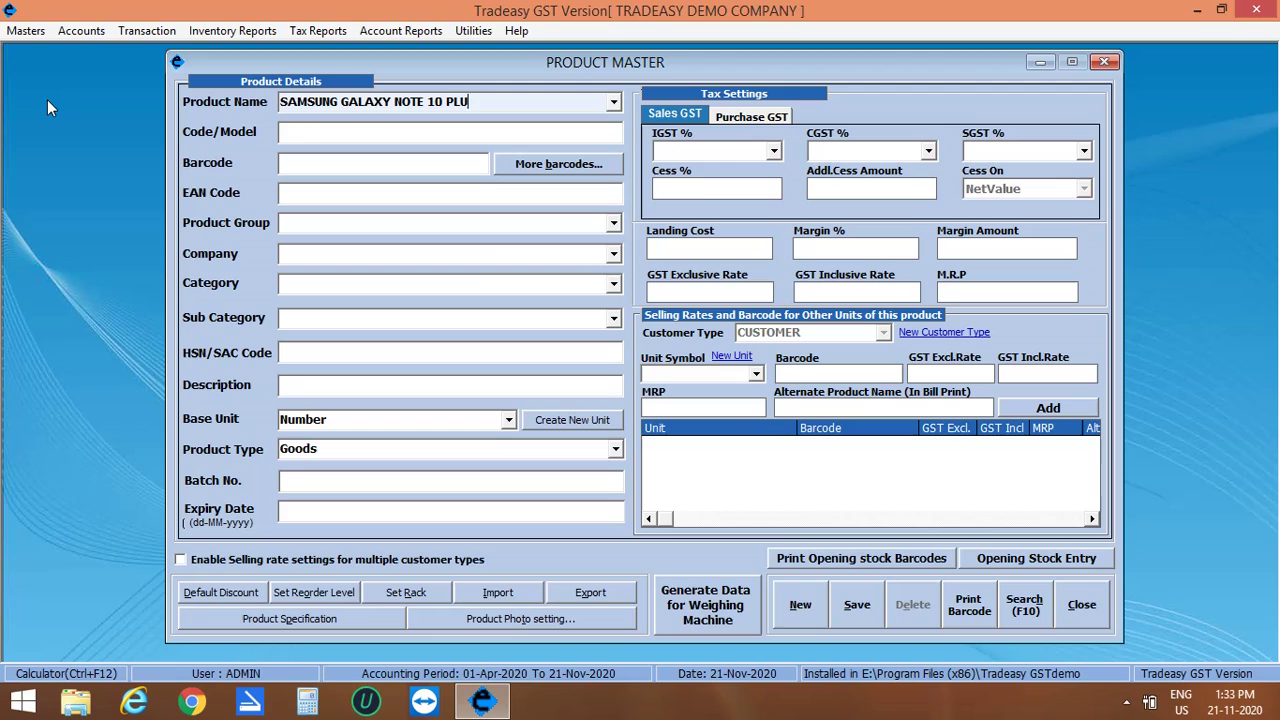
key(Return)
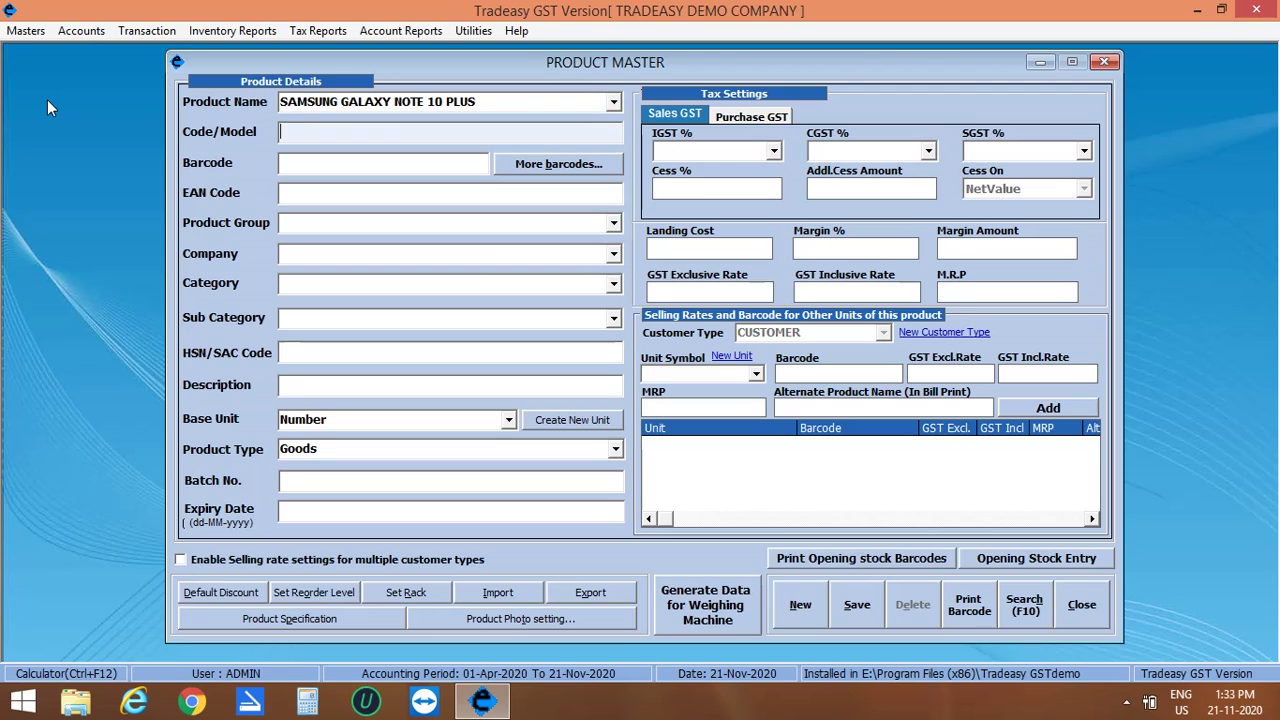
text(SGN10P12)
key(Return)
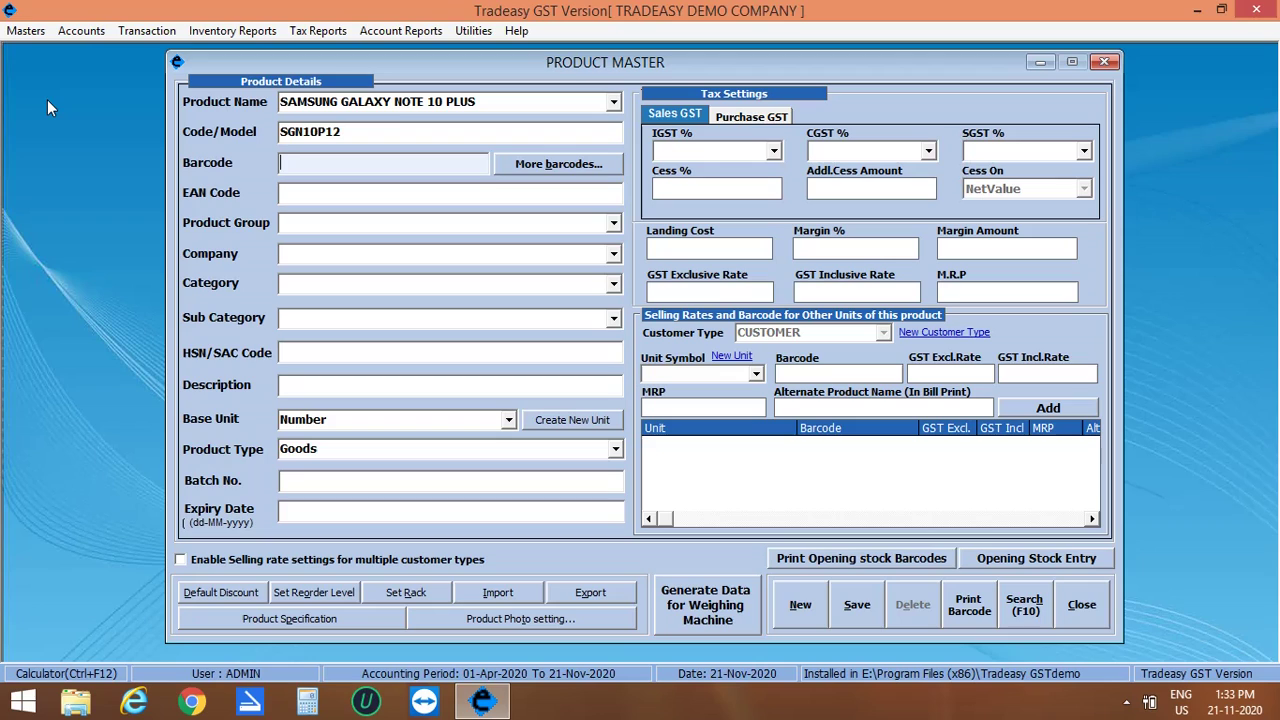
text(7623547262)
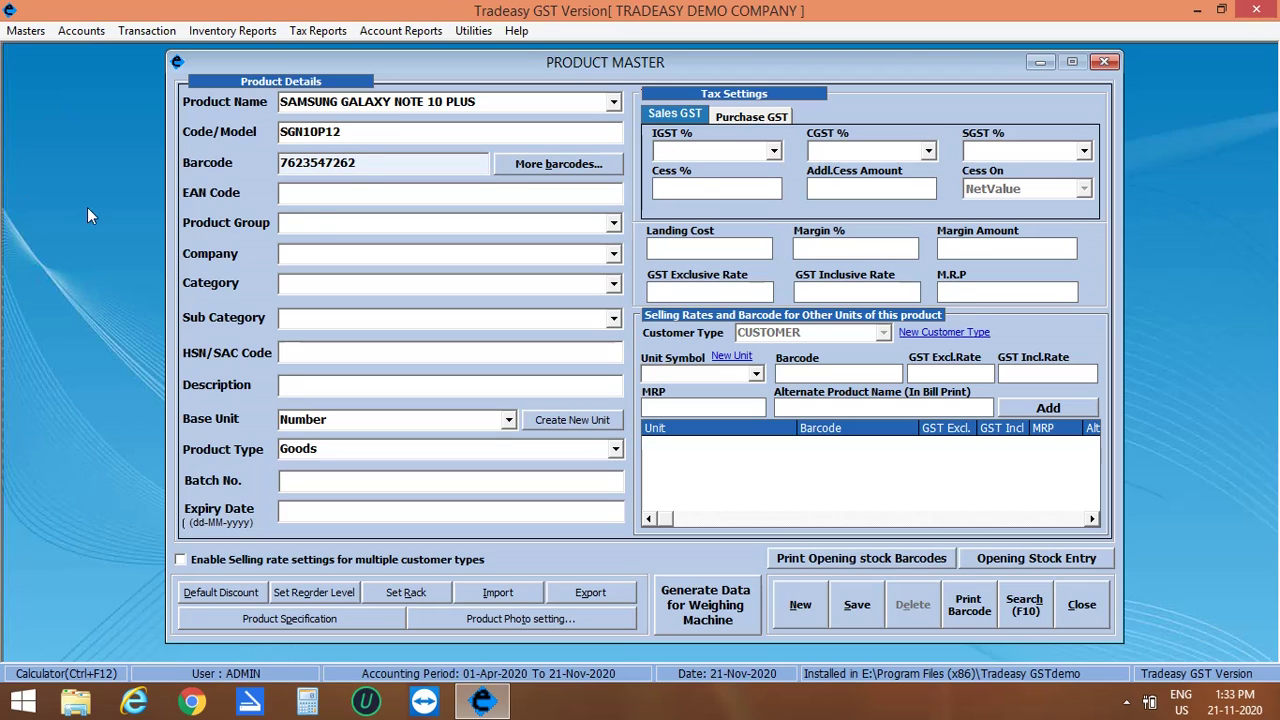
key(Return)
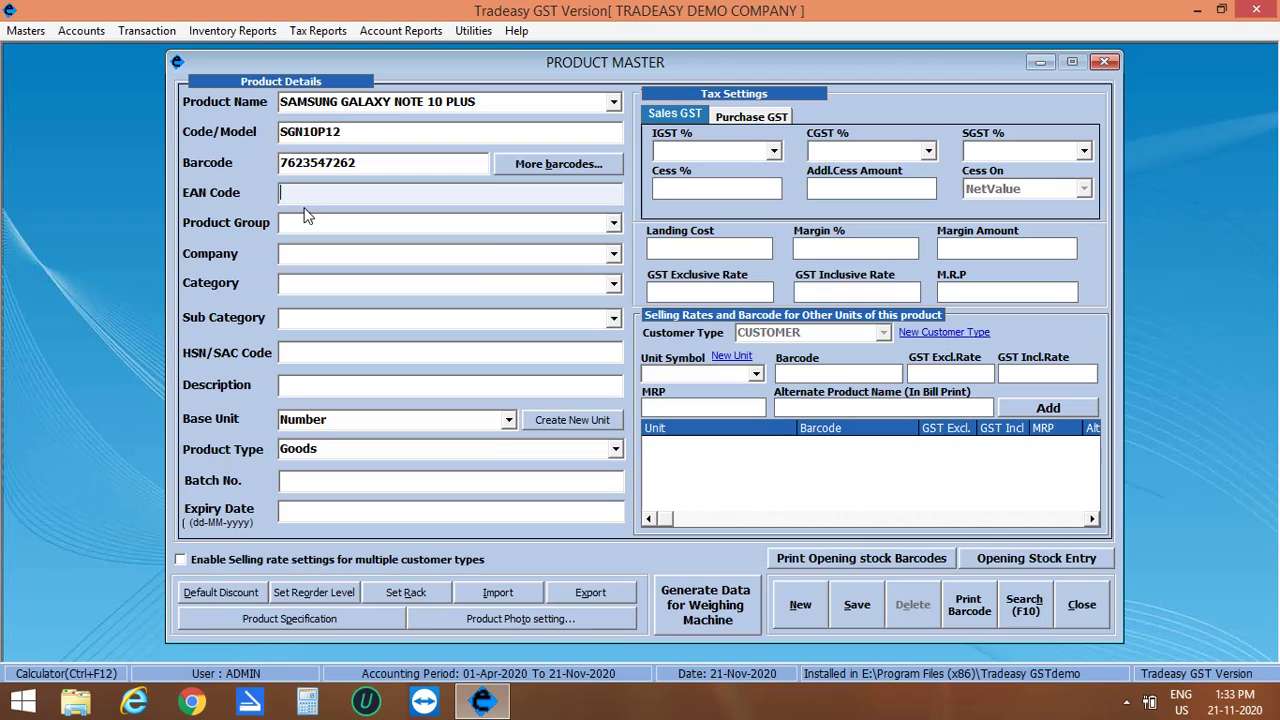
Step: Set group MOBILES, company SAMSUNG, category 12GB RAM, sub category 256GB STORAGE and HSN 5242
click(297, 220)
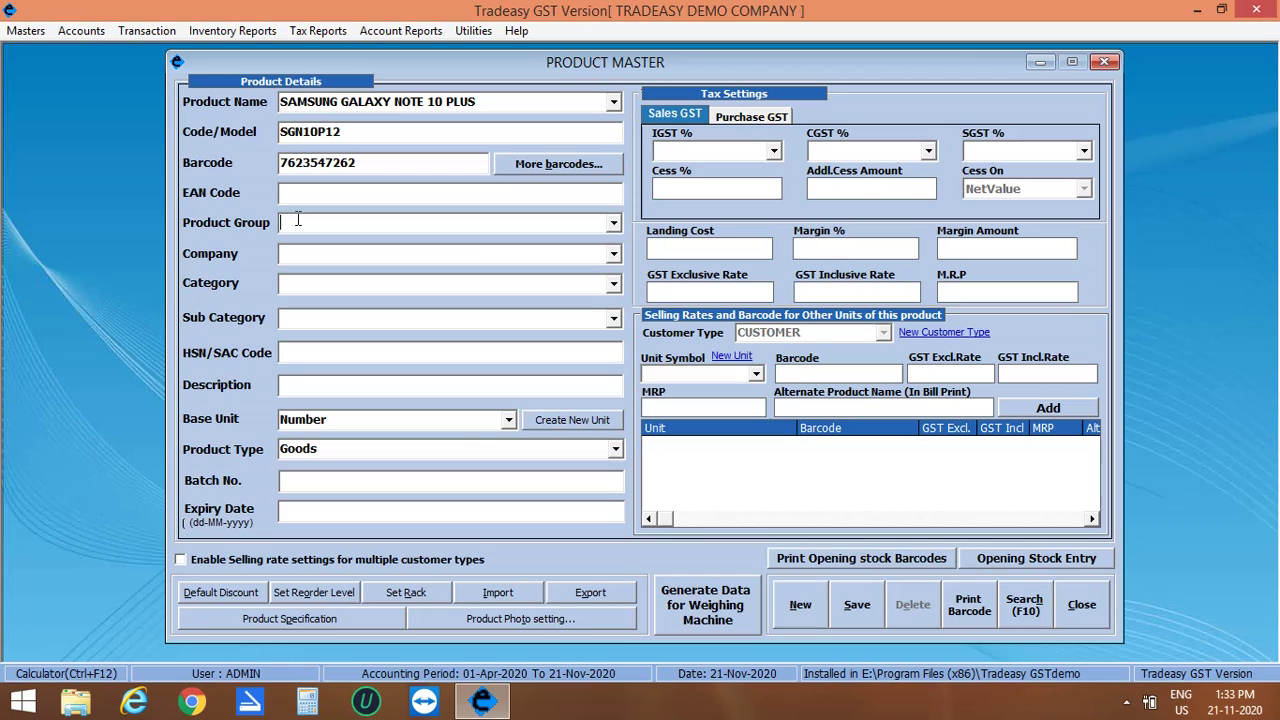
text(MOBILES)
key(Return)
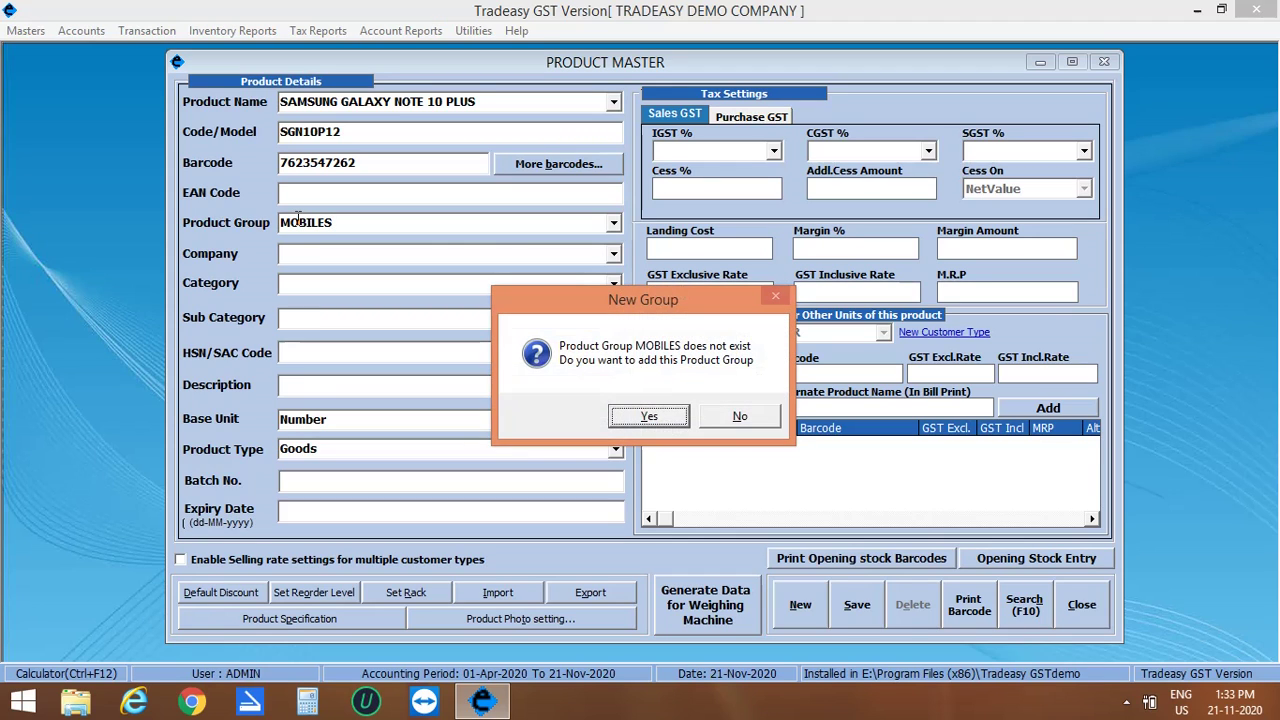
key(Return)
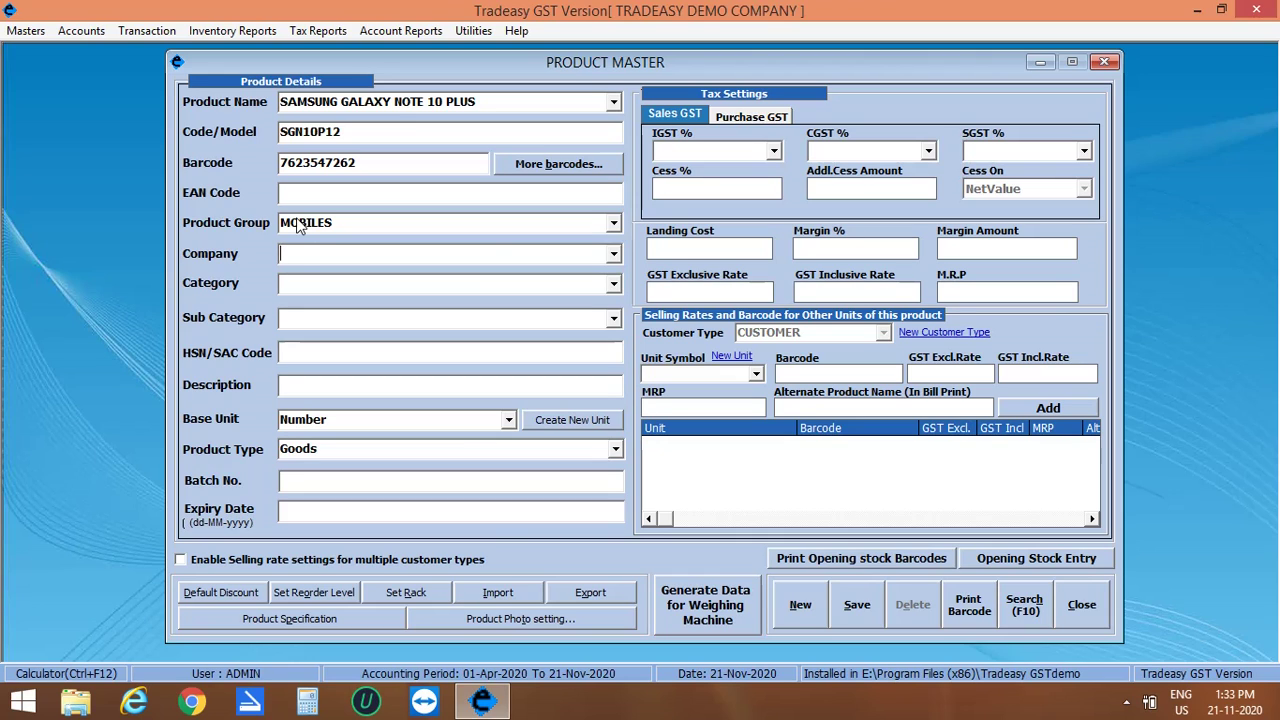
text(SAMSUNG)
key(Return)
key(Return)
text(12GB R)
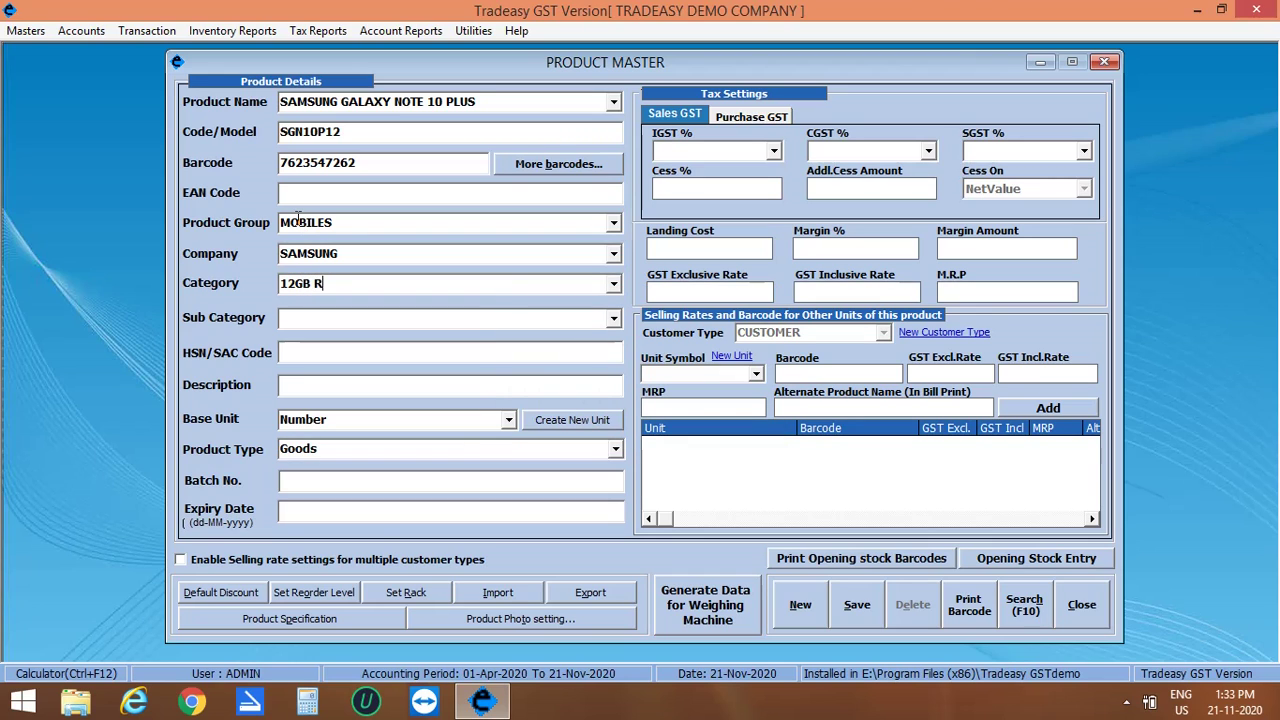
text(AM)
key(Return)
key(Return)
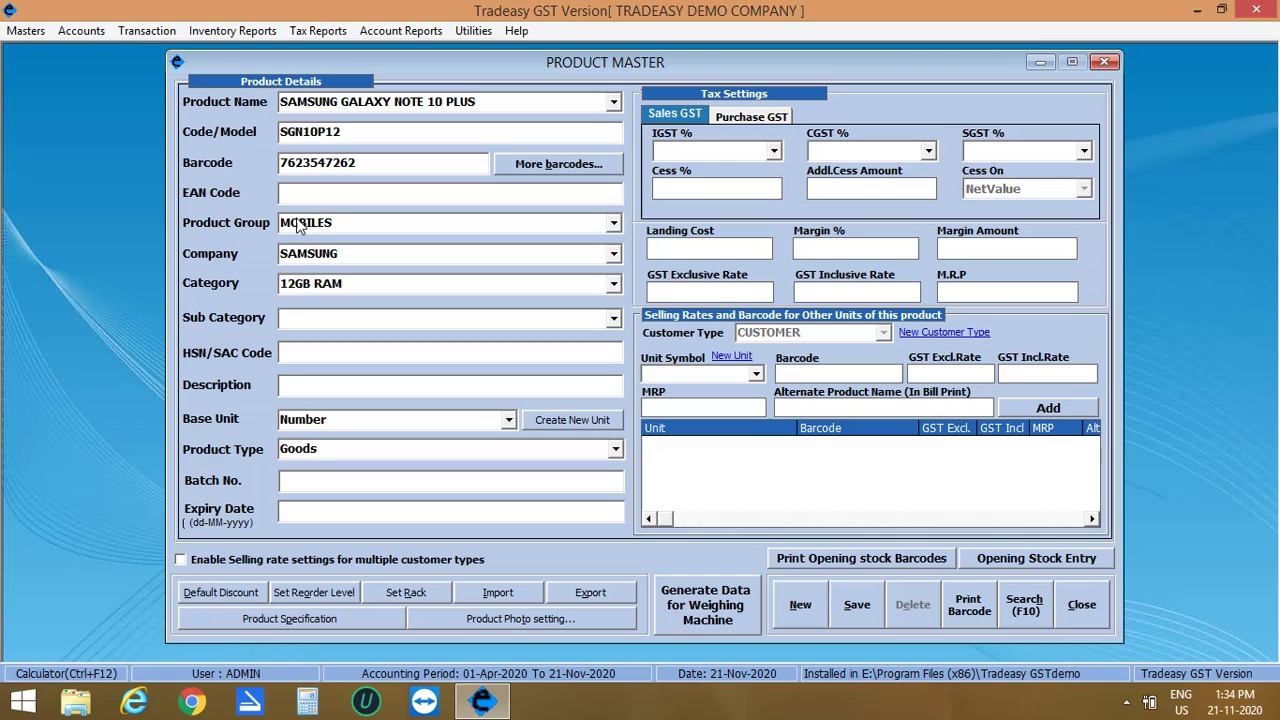
text(256)
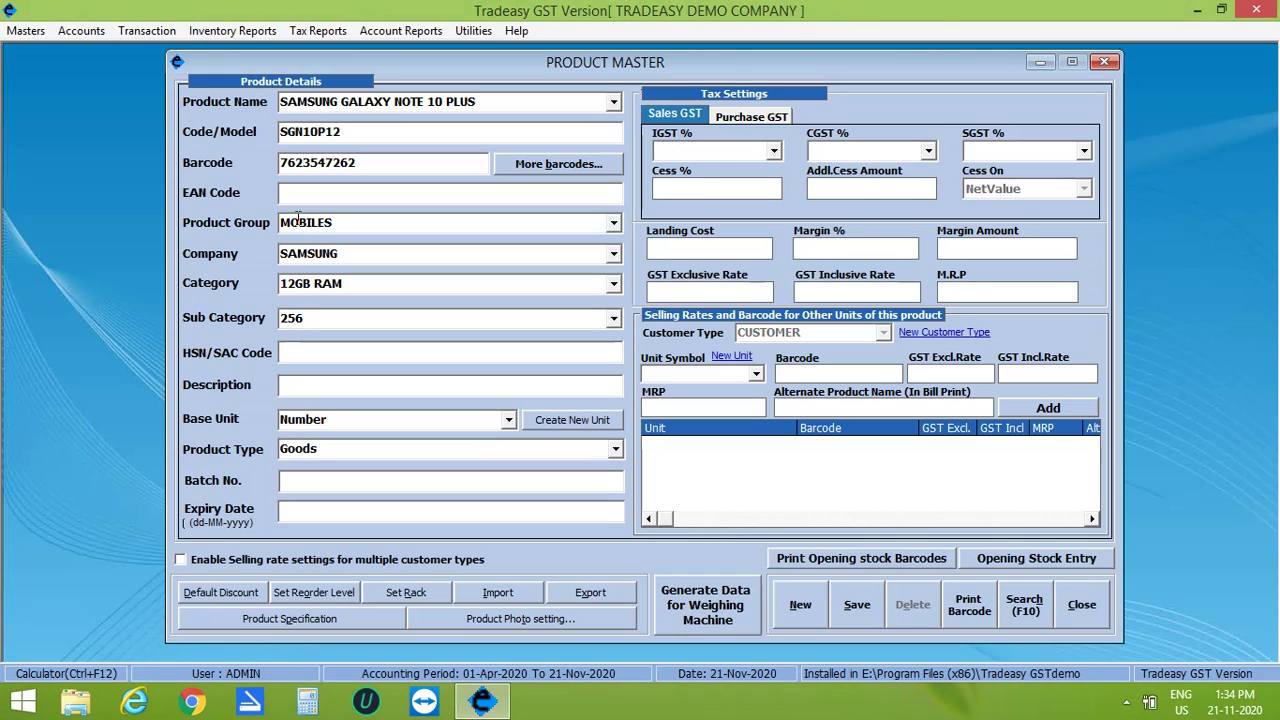
text(GB STORAGE)
key(Return)
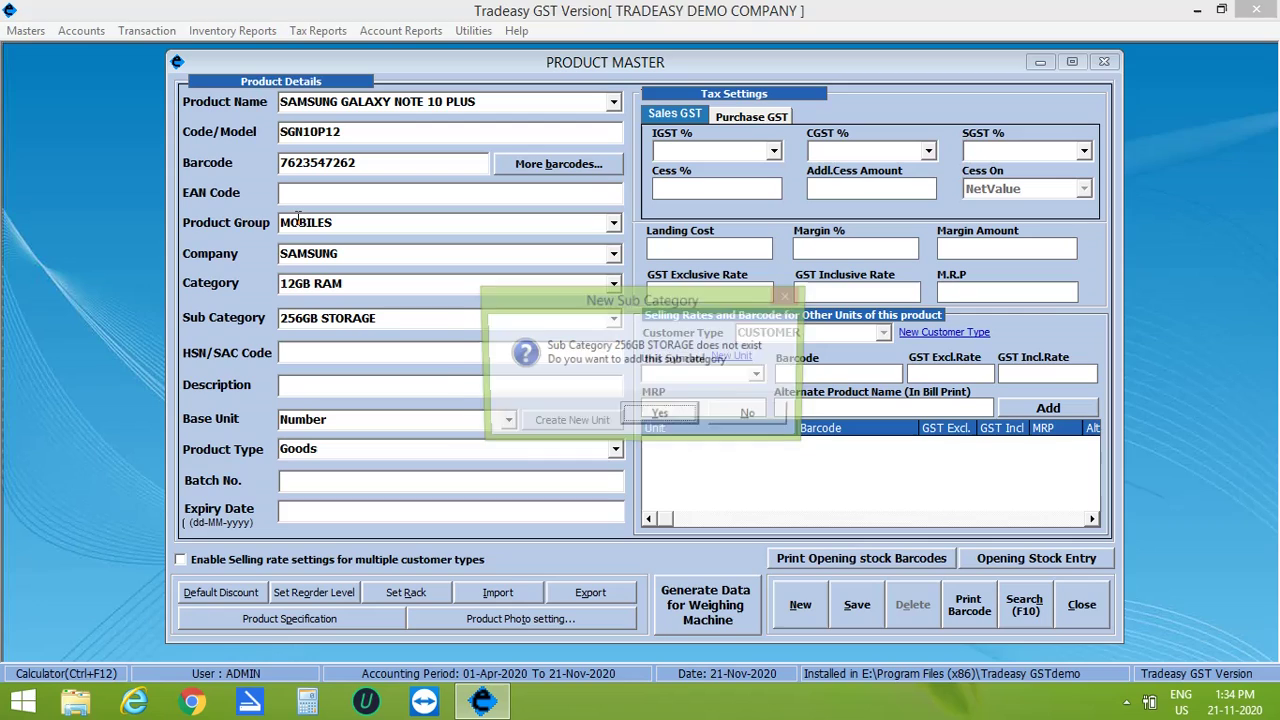
key(Return)
text(5242)
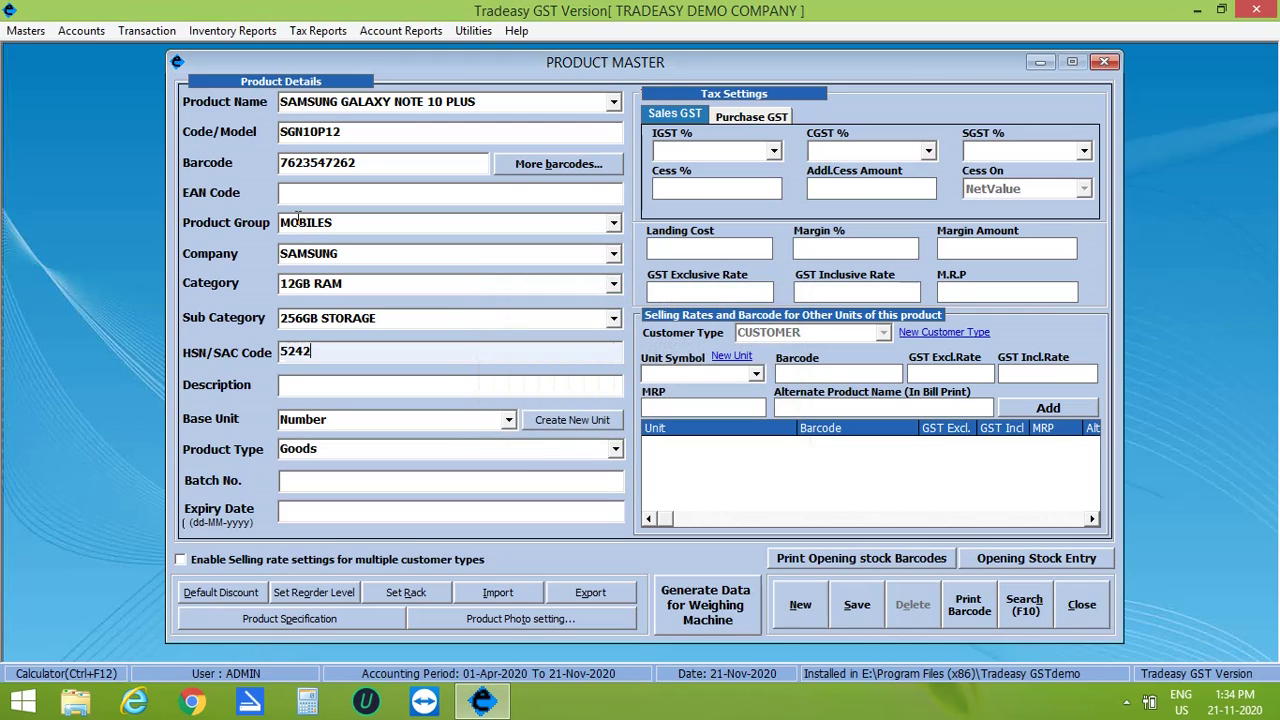
key(Return)
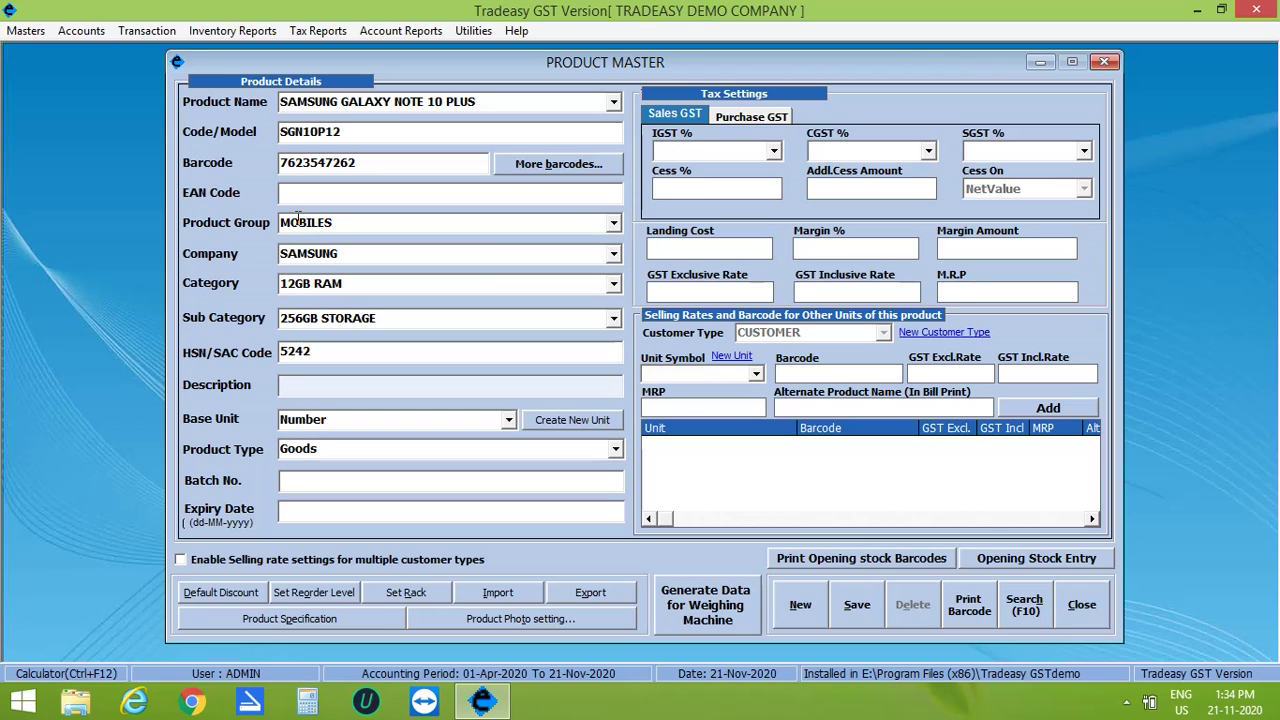
Step: Set the product's IGST rate to 5%
click(310, 425)
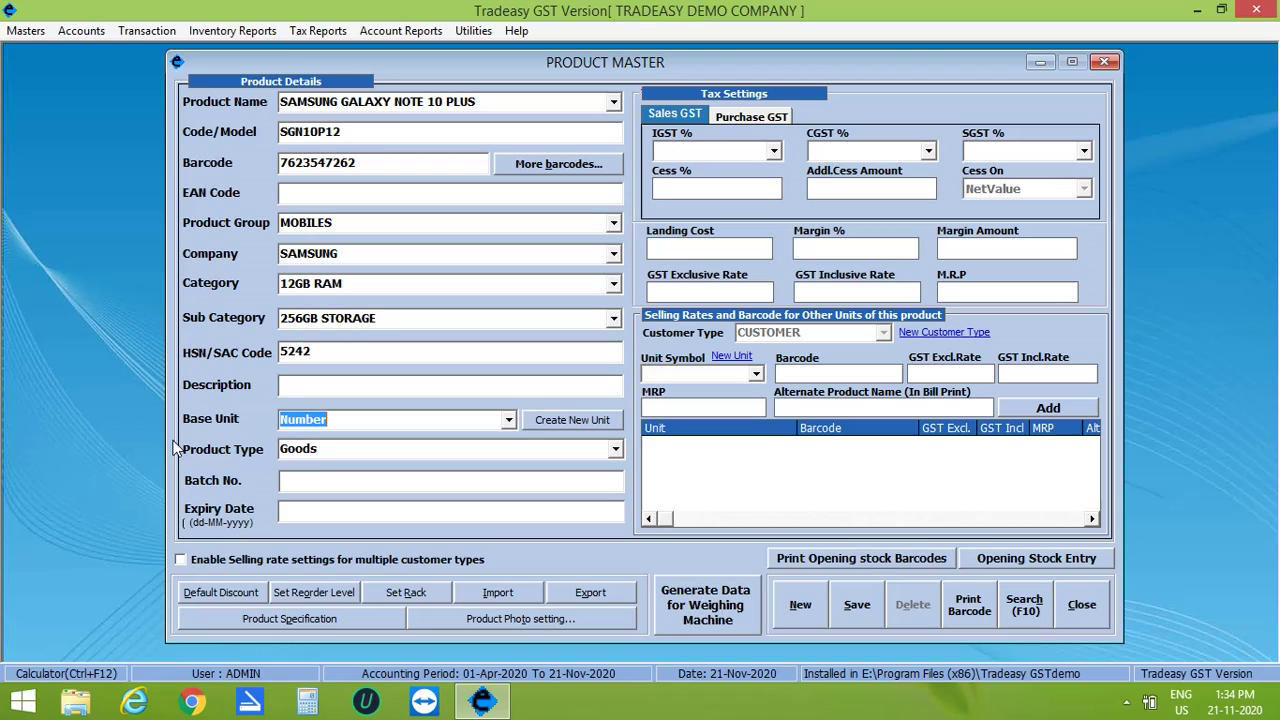
click(303, 451)
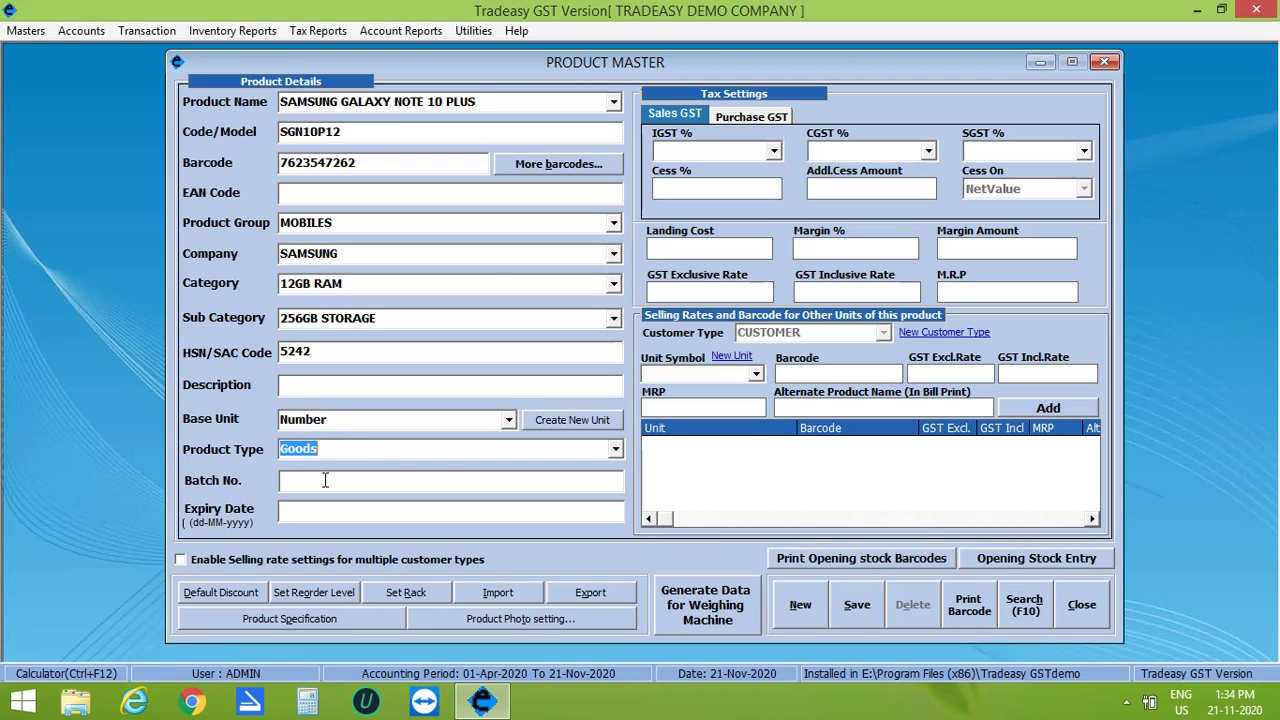
click(775, 151)
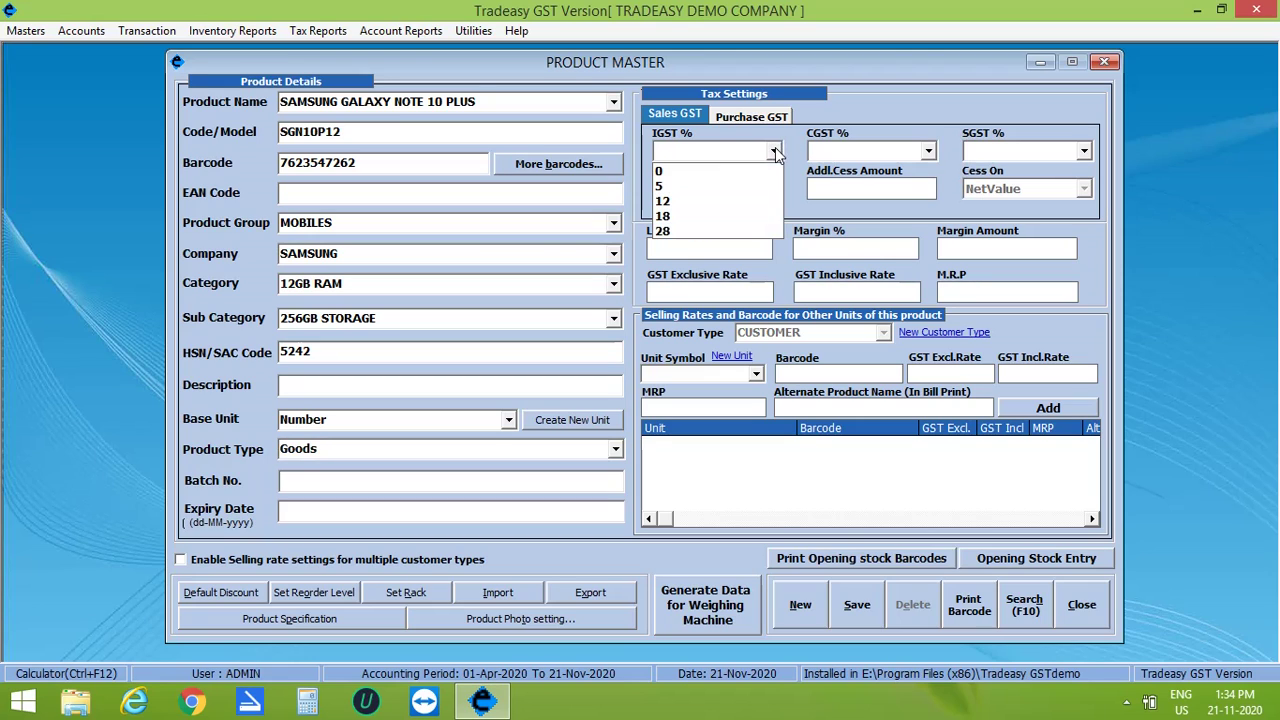
click(686, 188)
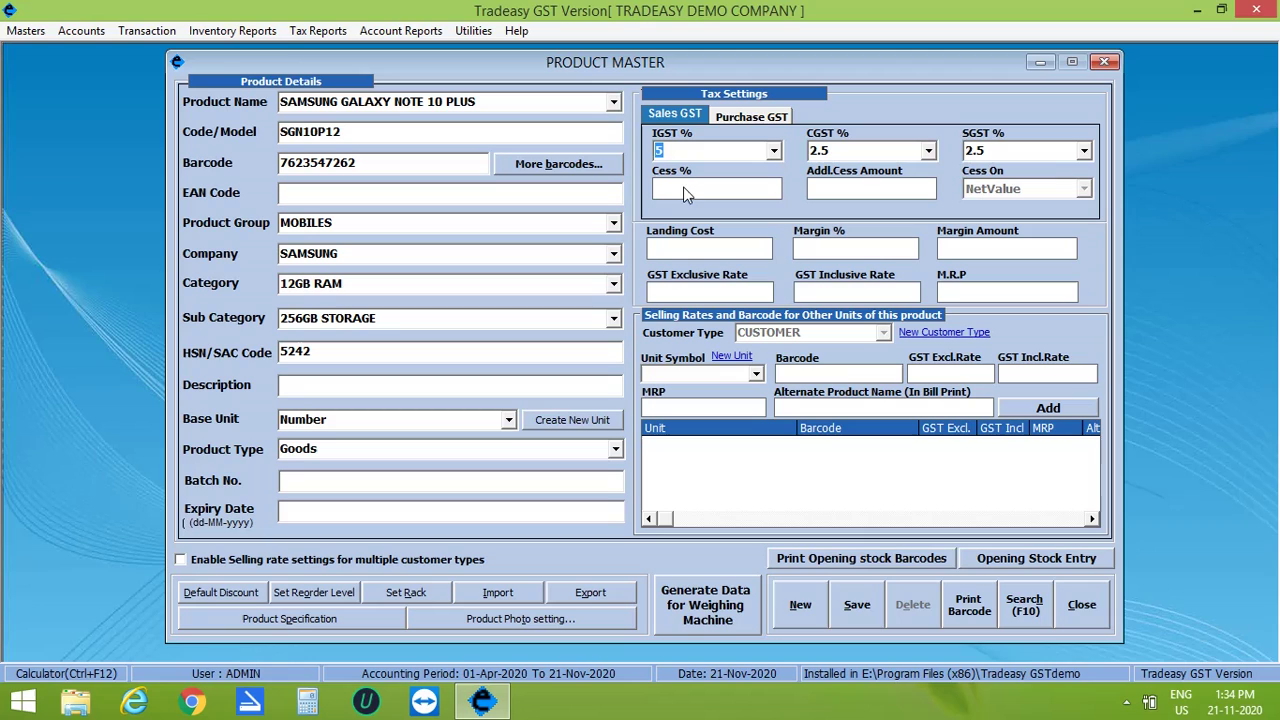
key(Tab)
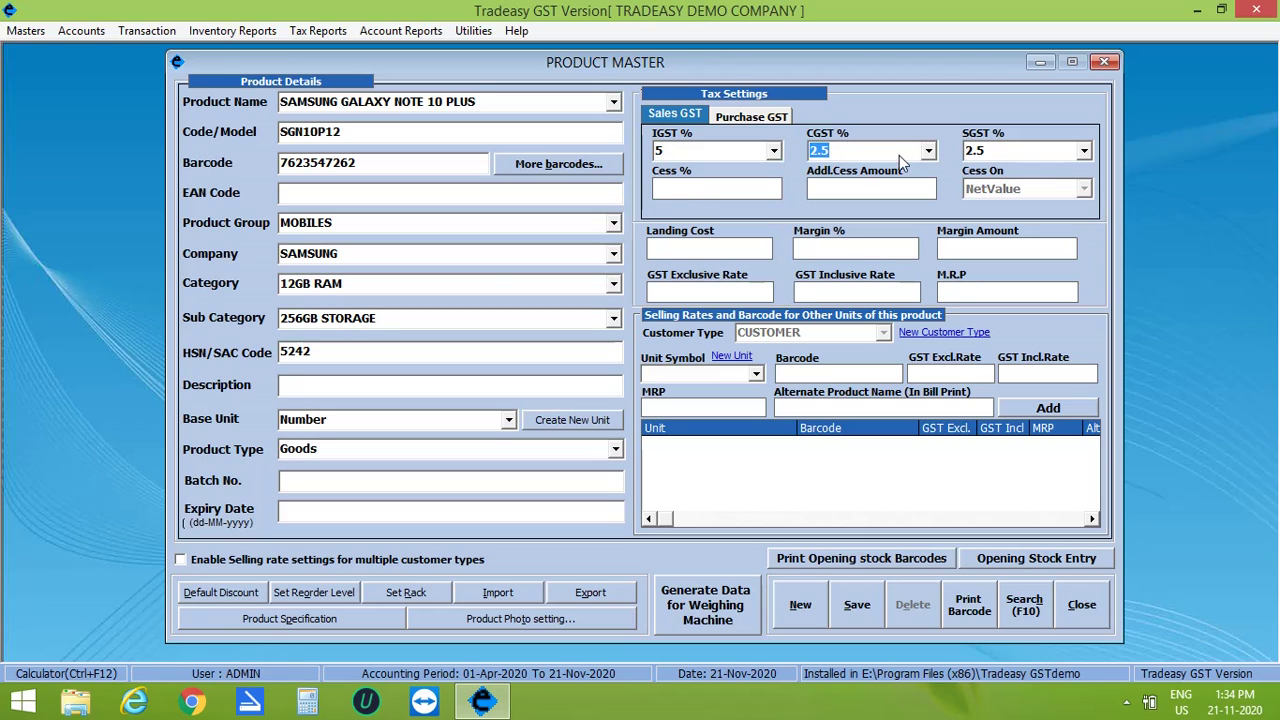
click(749, 192)
Step: Enter landing cost 36000, GST-inclusive rate 50000 and MRP 55000
click(714, 244)
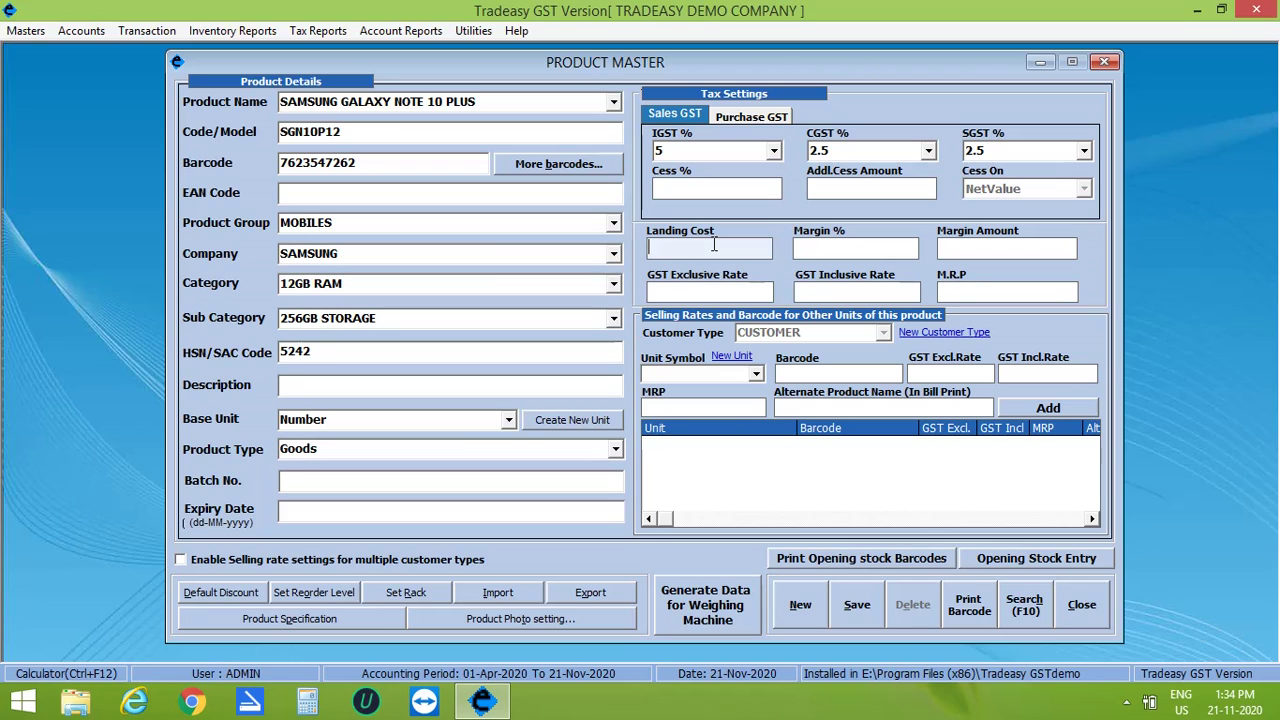
text(36000)
key(Return)
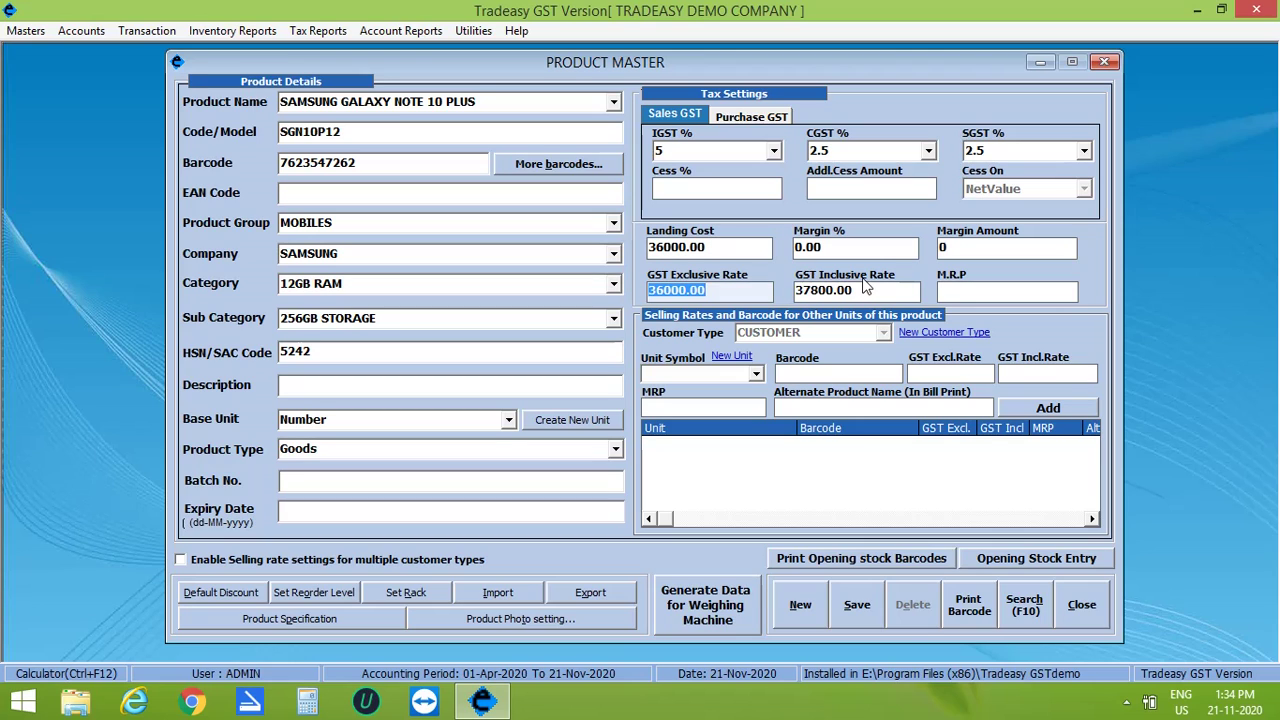
key(Return)
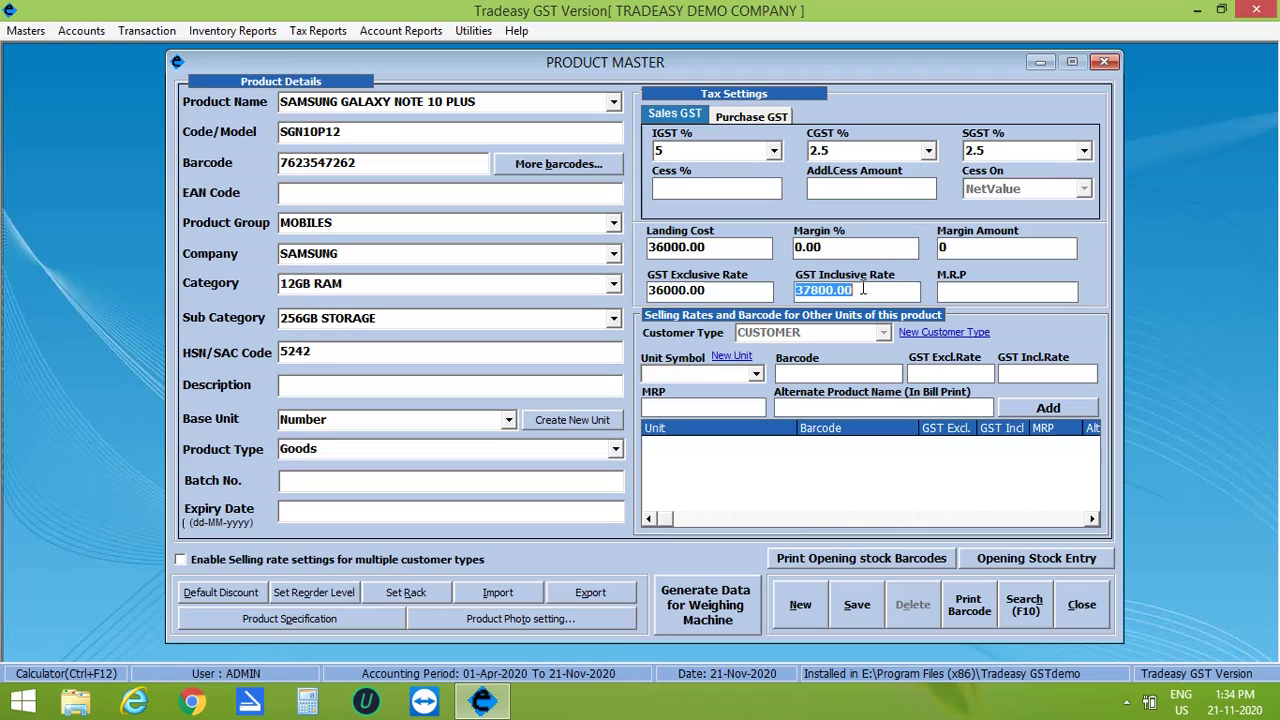
text(50000)
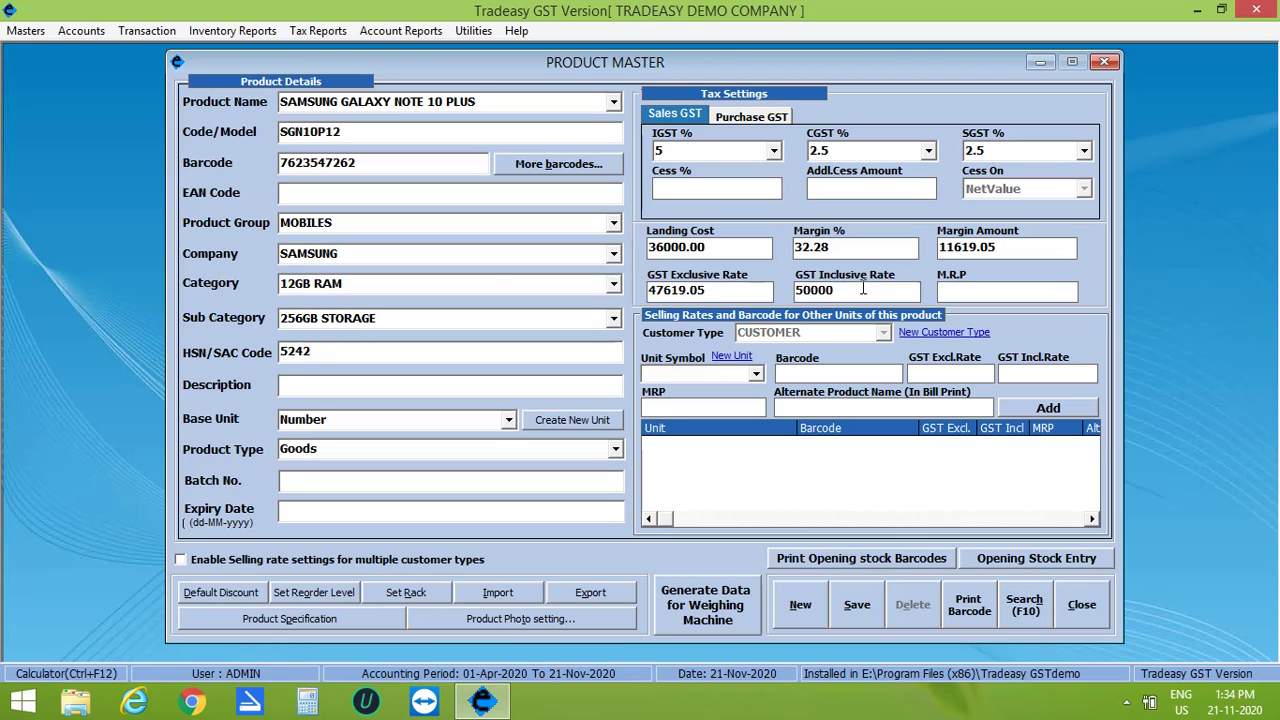
key(Return)
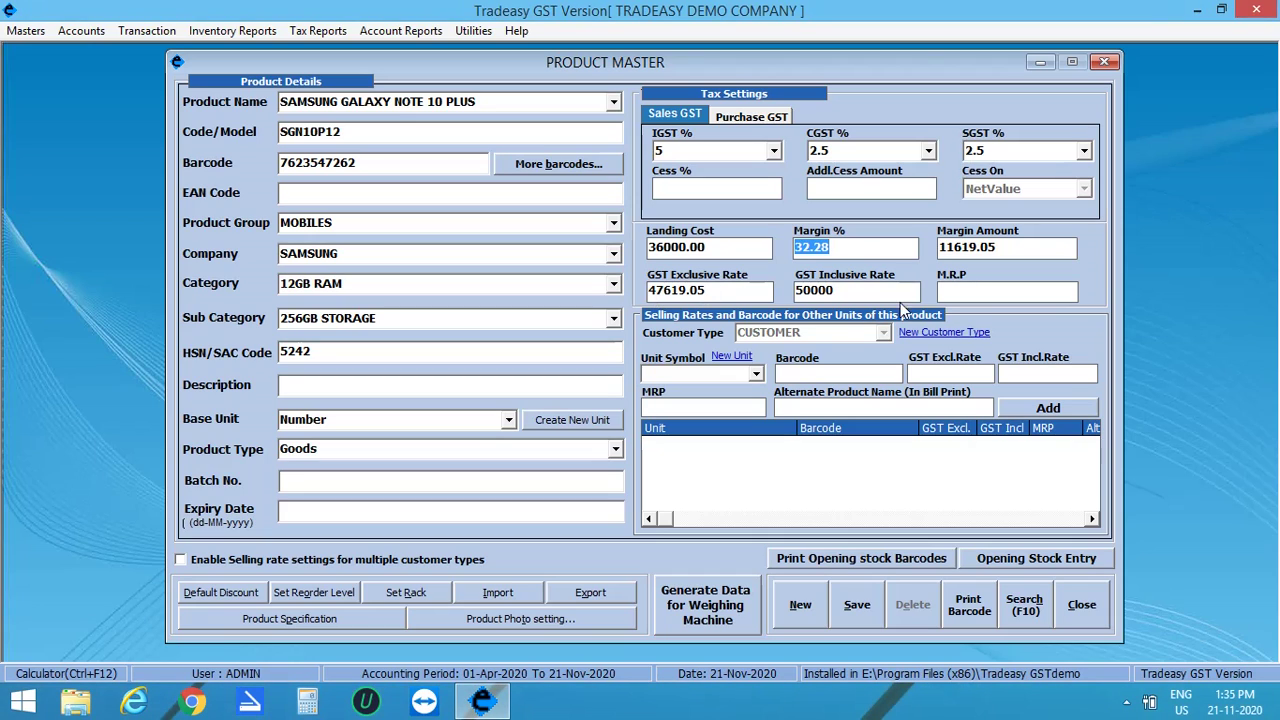
click(951, 289)
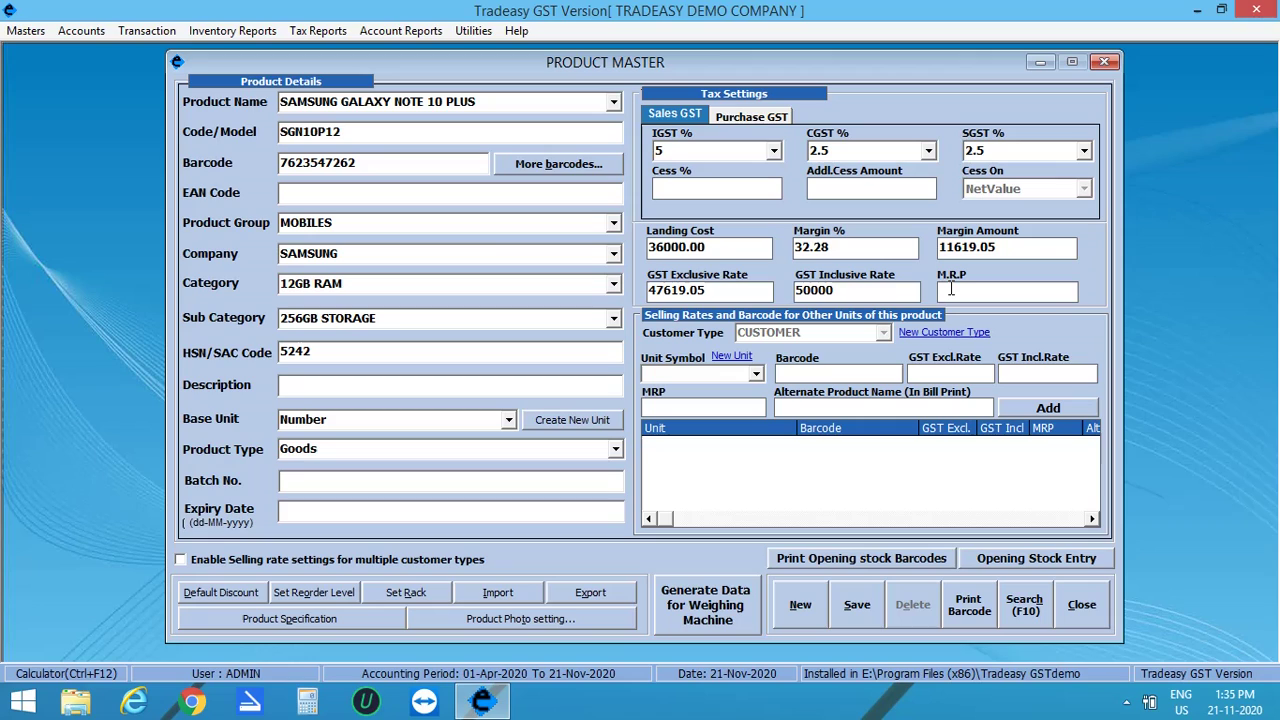
text(55000)
key(Return)
key(Return)
key(Return)
key(Return)
key(Return)
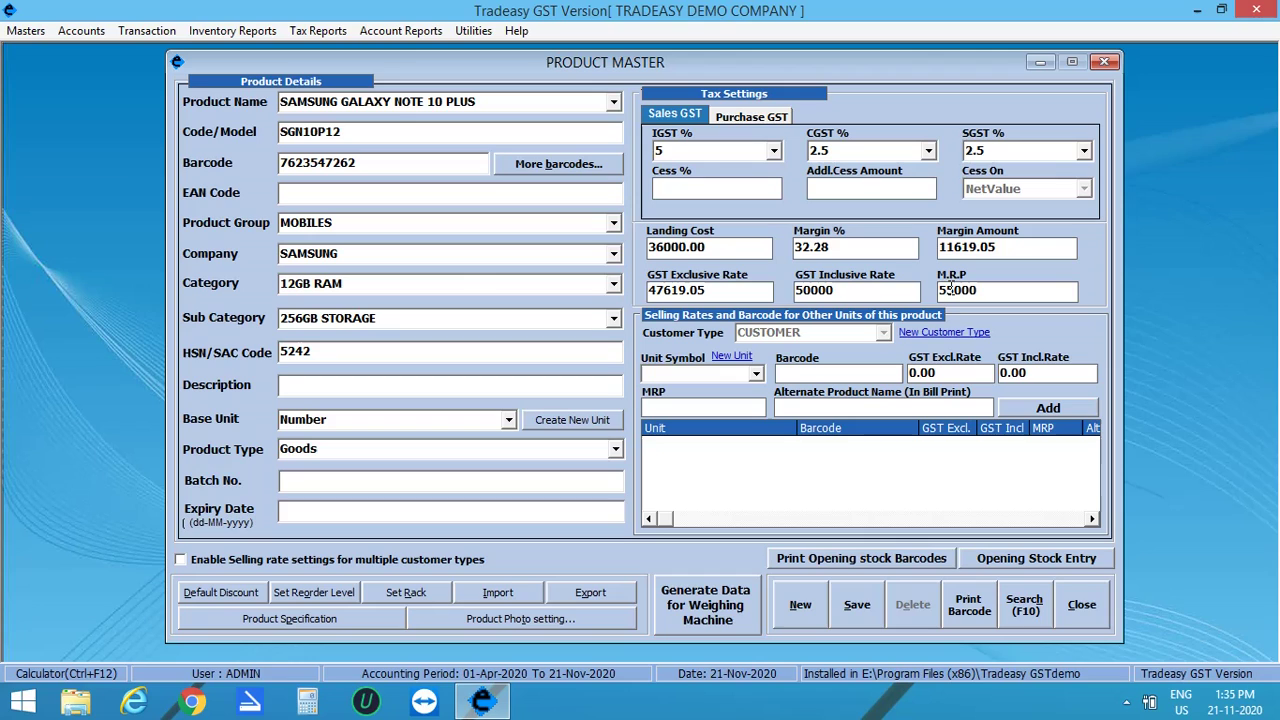
Step: Add opening stock batch 0001 with Extra1 AURA WHITE and quantity 10
click(1008, 566)
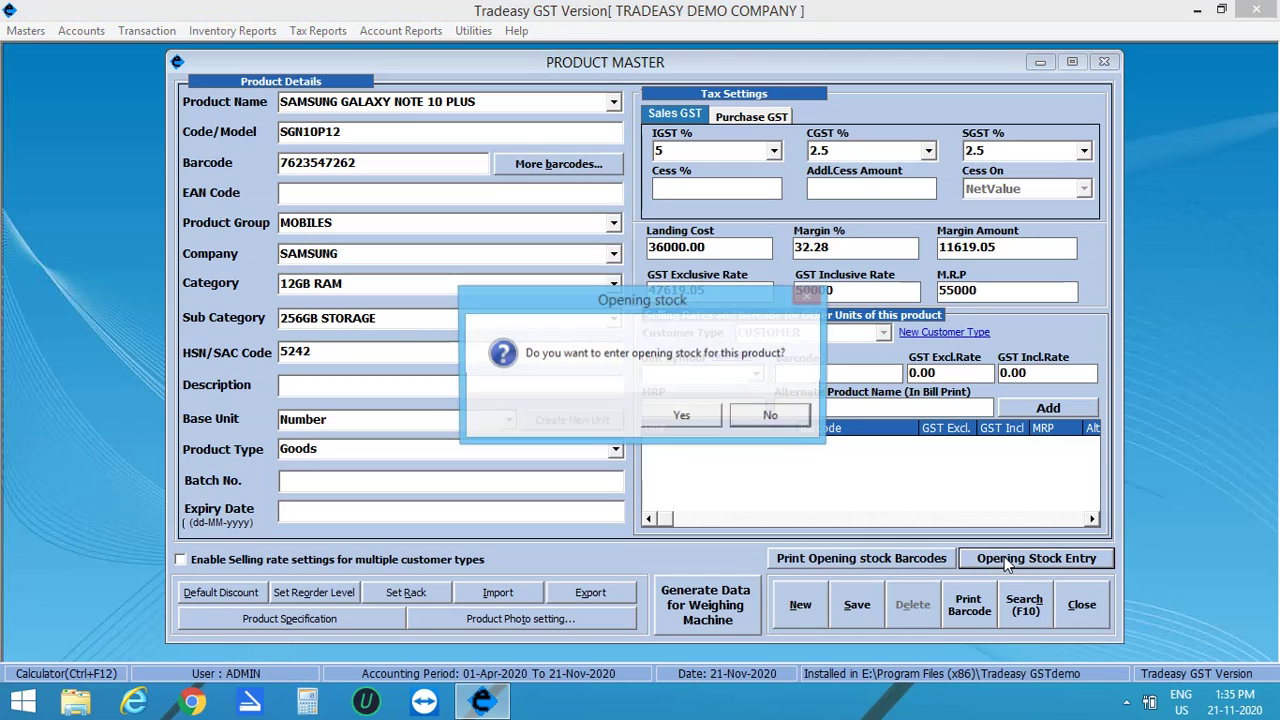
click(683, 423)
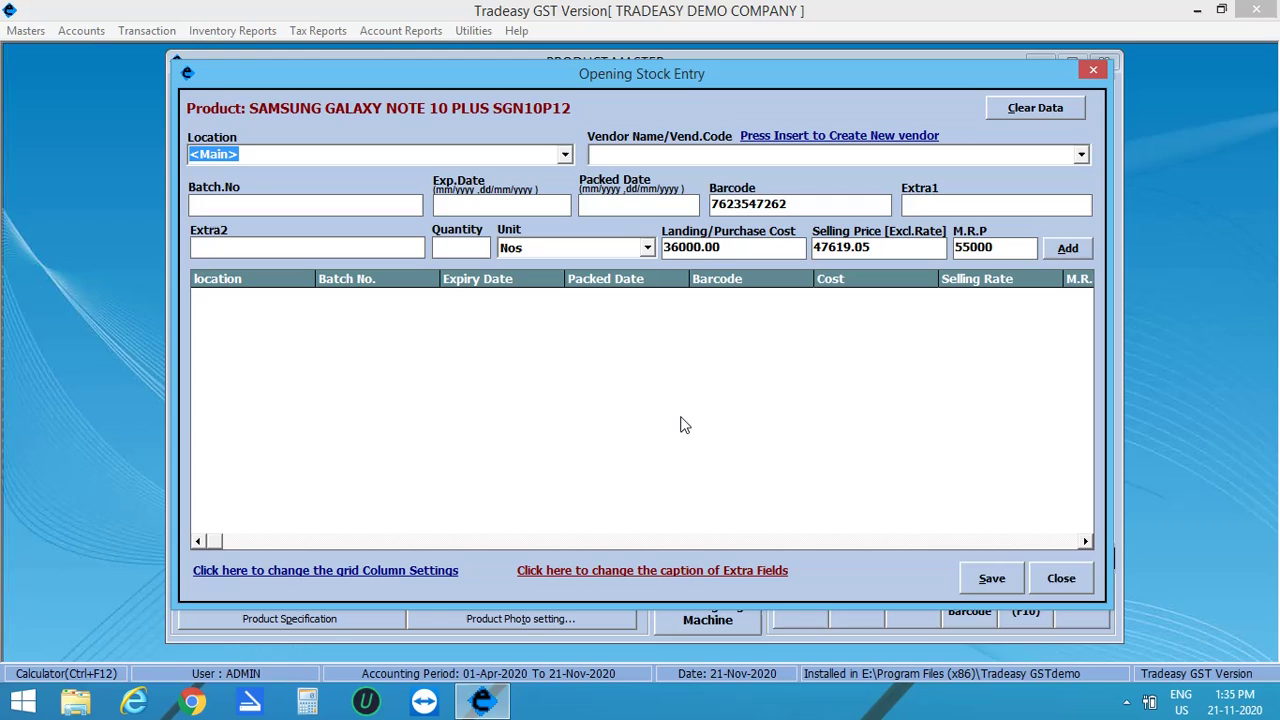
click(388, 207)
text(0001)
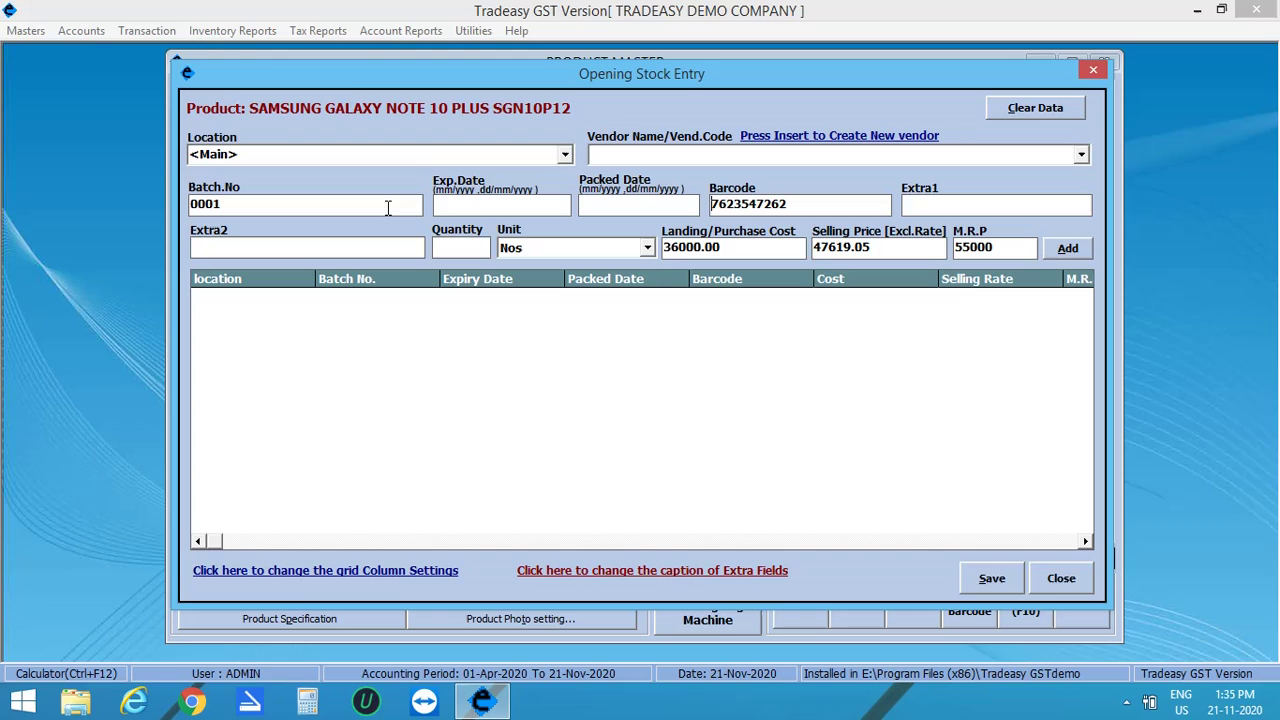
click(916, 203)
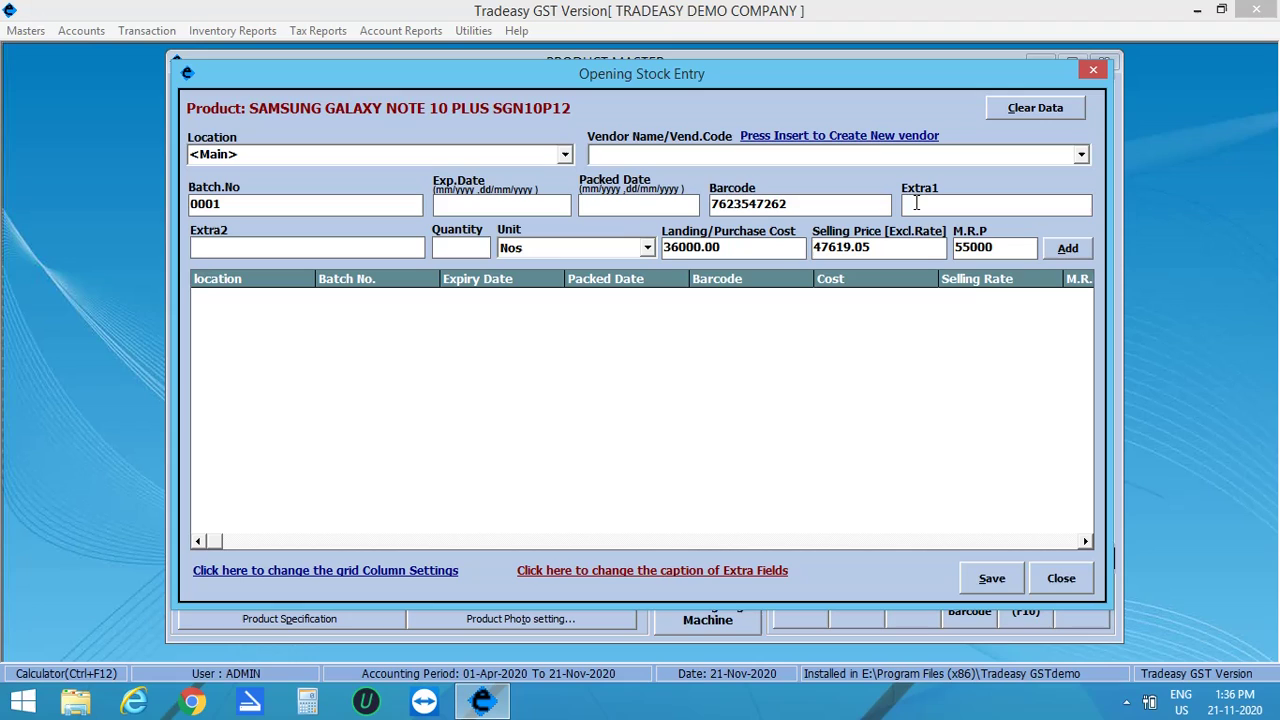
text(AURA W)
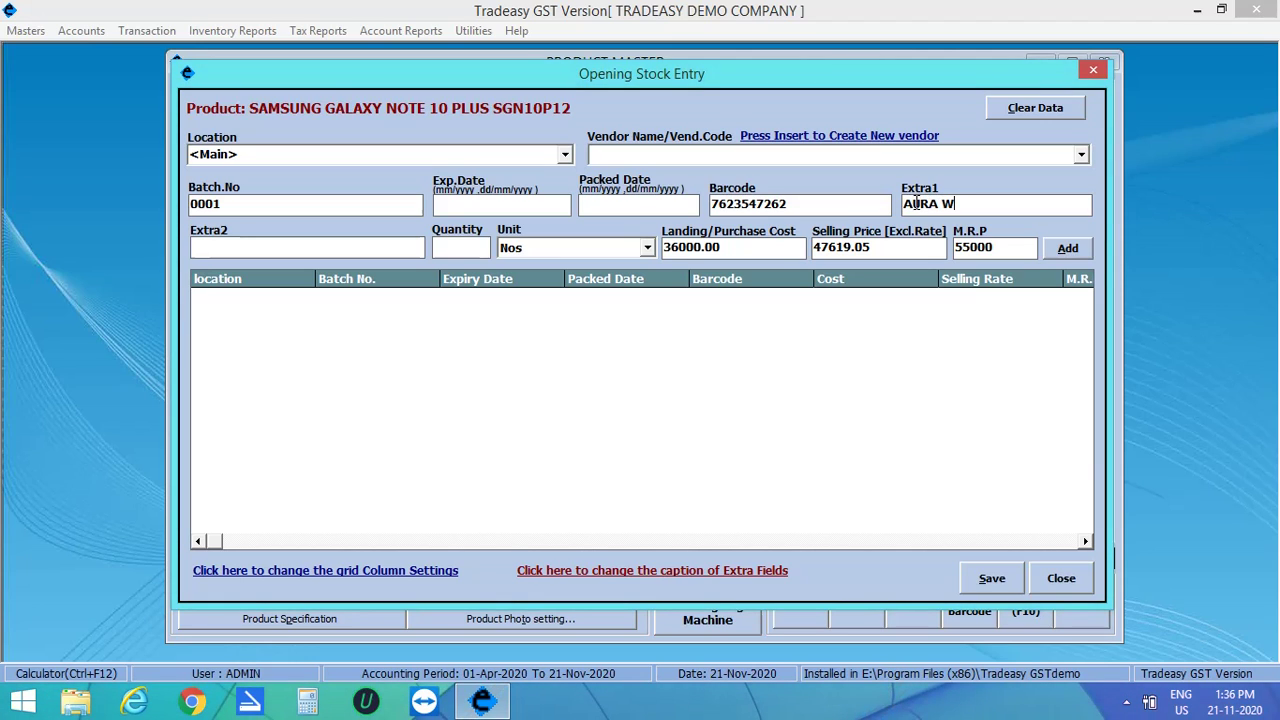
text(HITE)
key(Tab)
text(10)
key(Tab)
key(Tab)
key(Tab)
key(Tab)
key(Tab)
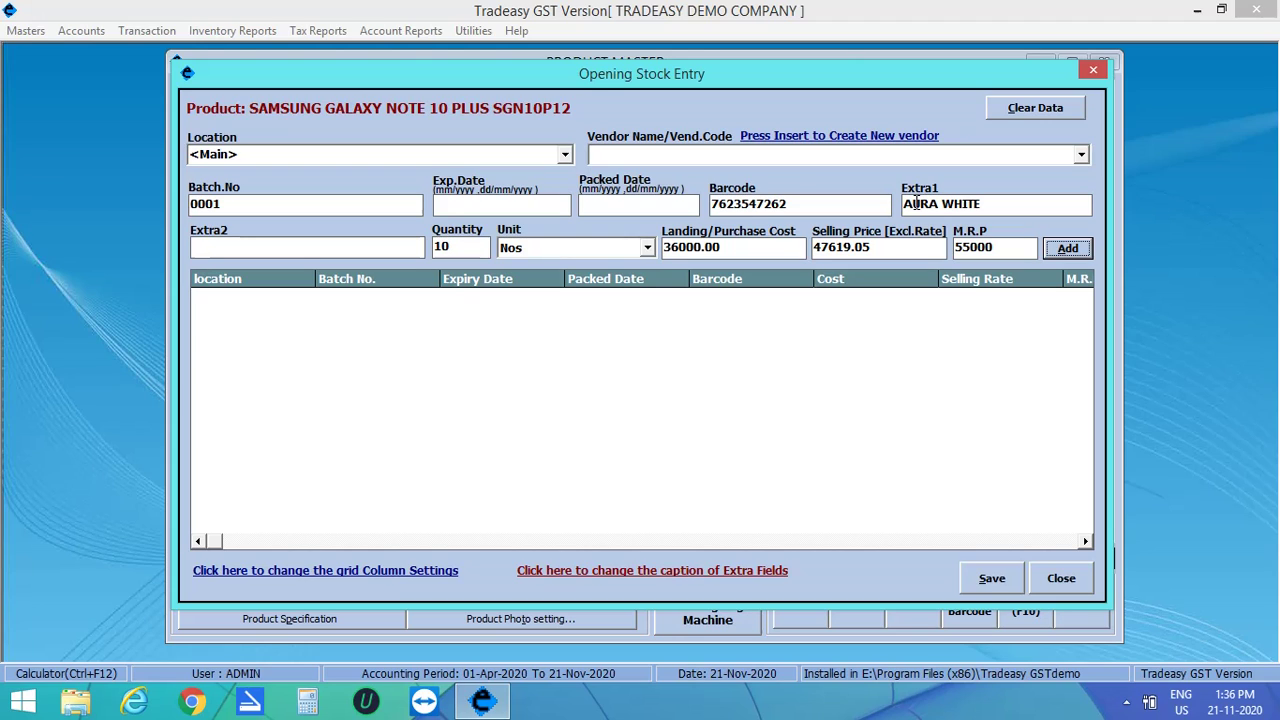
key(Return)
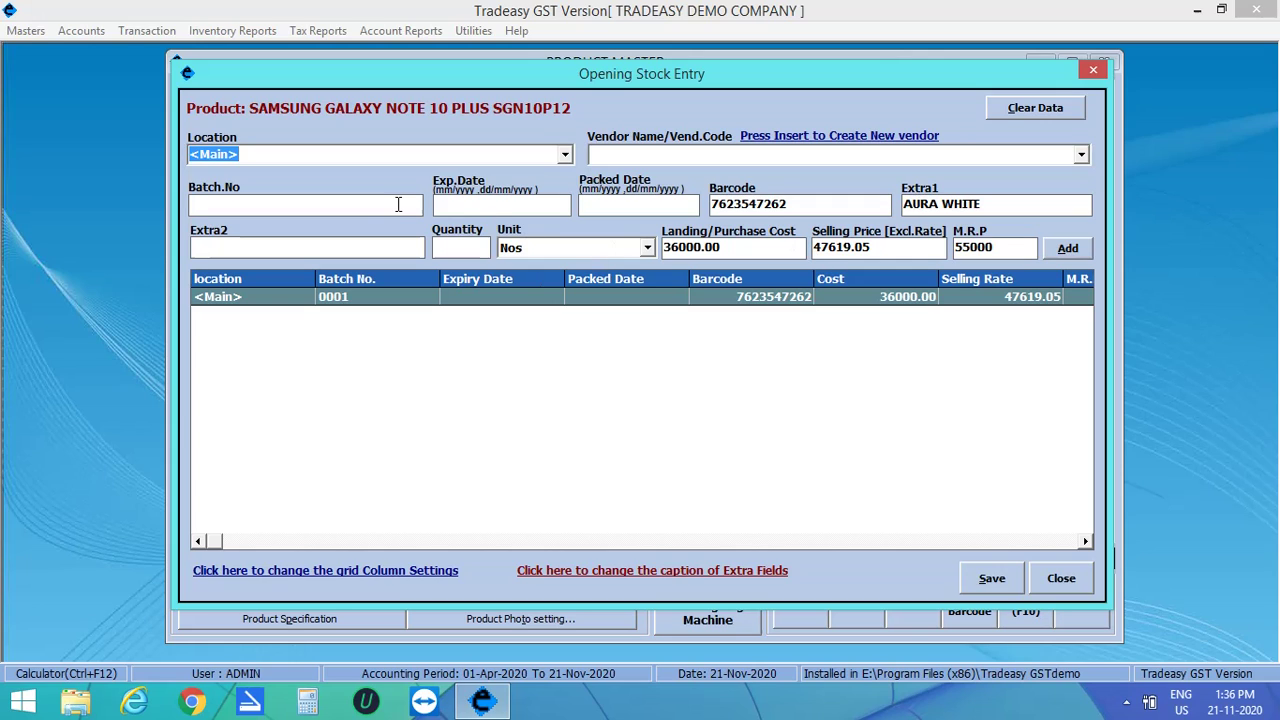
Step: Add batch 0002 with Extra1 AURA GLOW, quantity 20 and selling price 48000
click(398, 205)
text(0002)
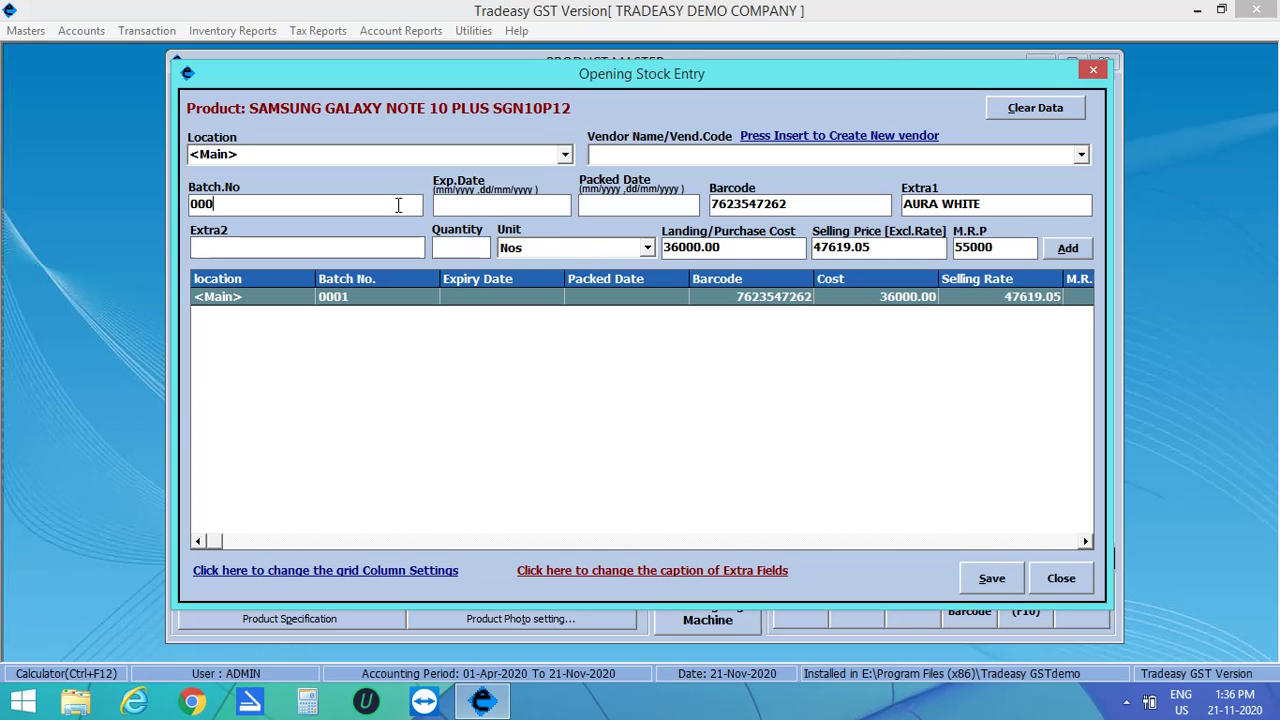
key(Tab)
key(Tab)
key(Tab)
key(BackSpace)
key(BackSpace)
key(BackSpace)
key(BackSpace)
key(BackSpace)
text(GLOW)
key(Tab)
text(20)
key(Tab)
key(Tab)
key(Tab)
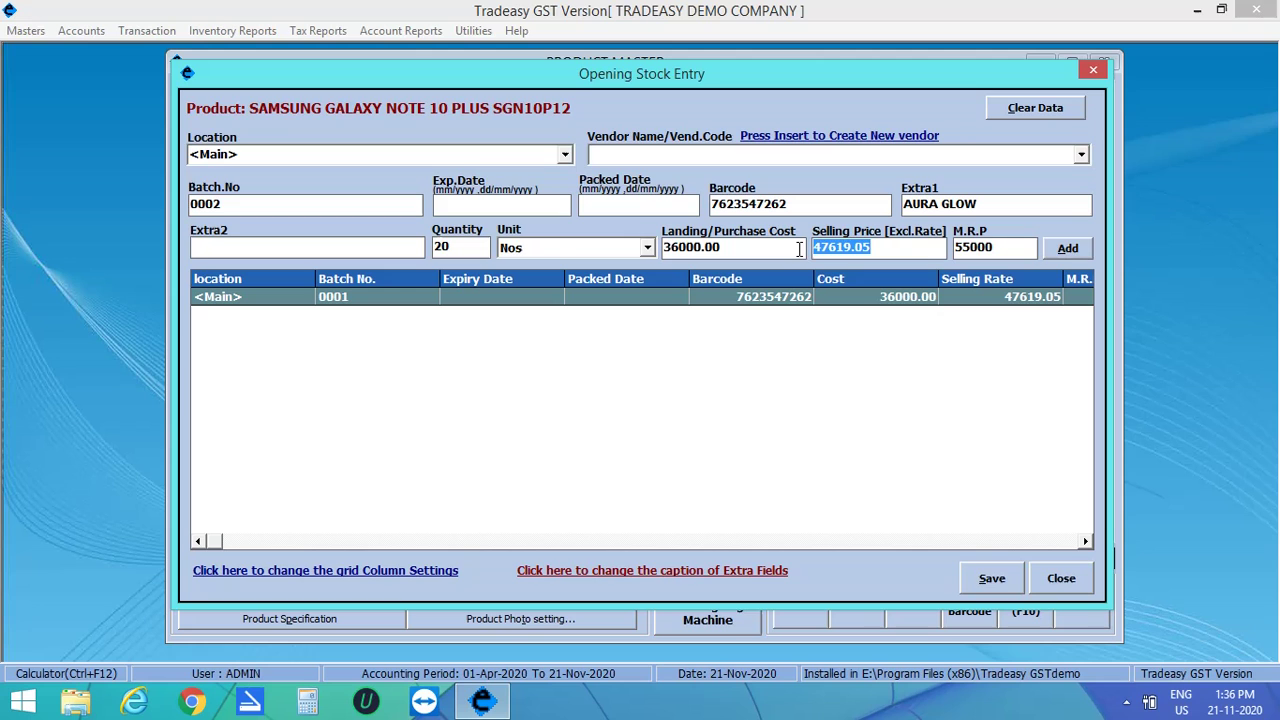
text(48000)
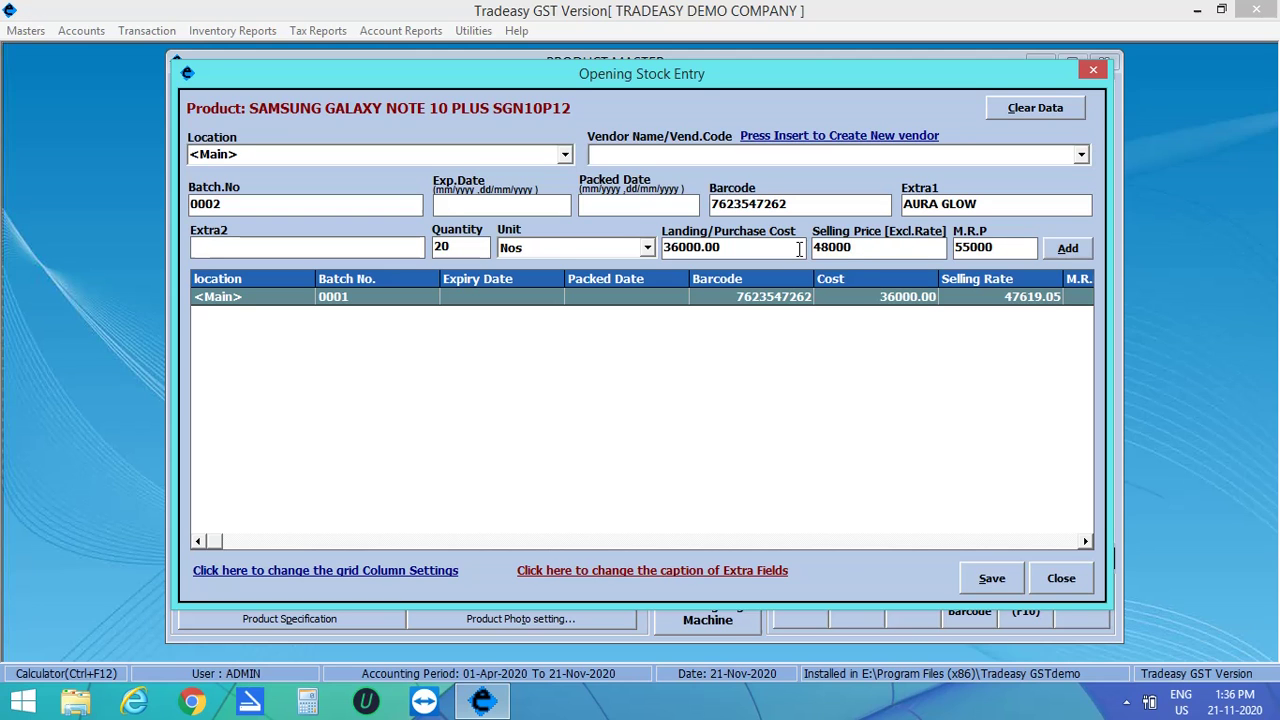
key(Return)
key(Return)
key(Return)
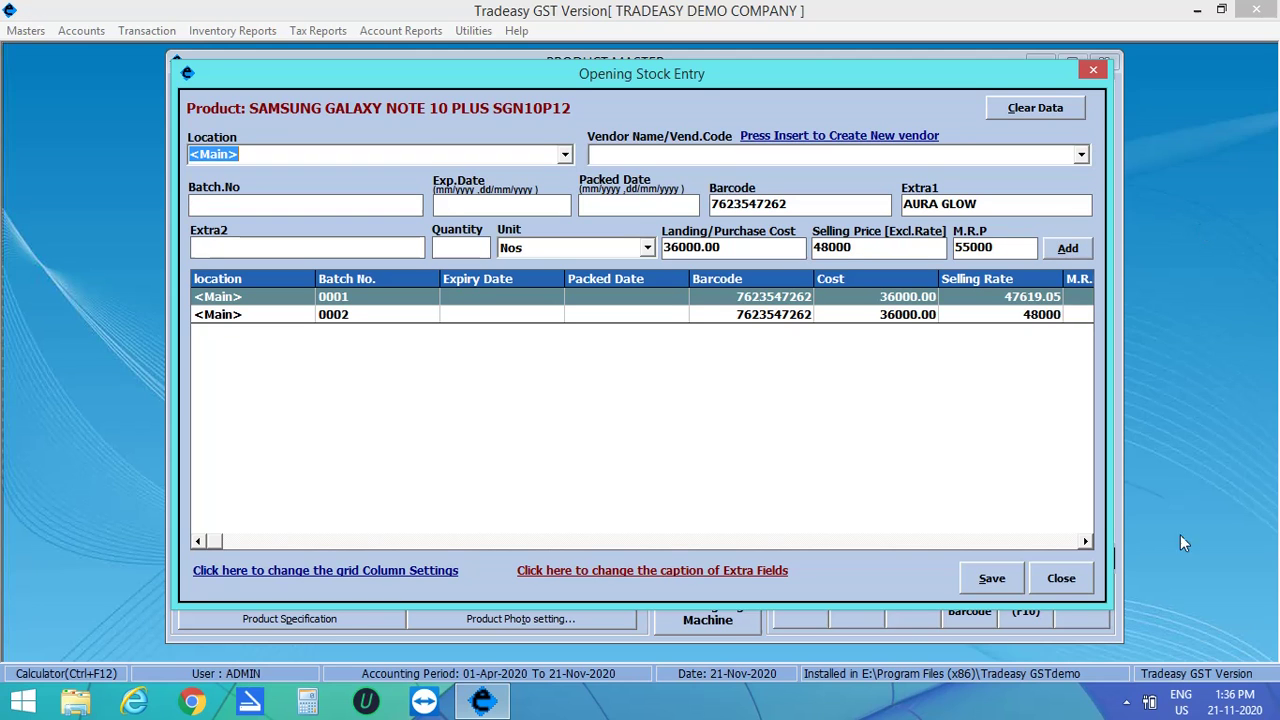
Step: Save the opening stock and the product, then close Product Master
click(992, 578)
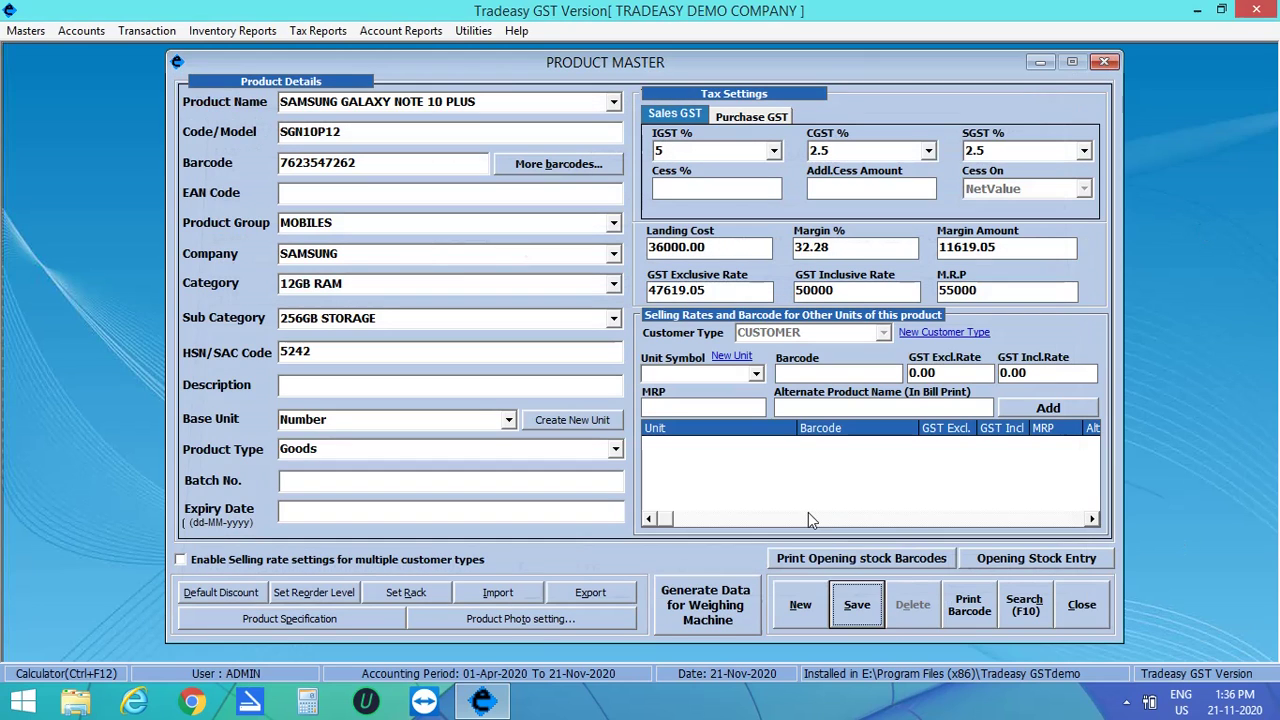
click(843, 603)
click(664, 404)
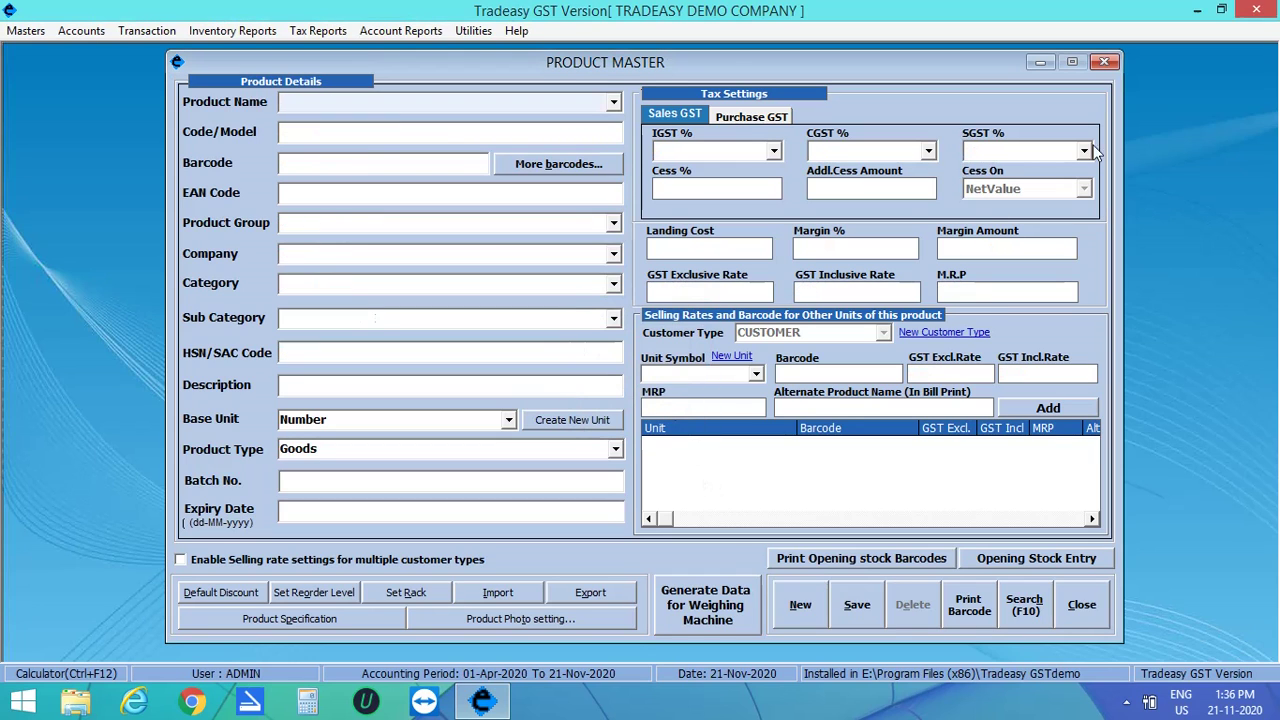
click(1104, 62)
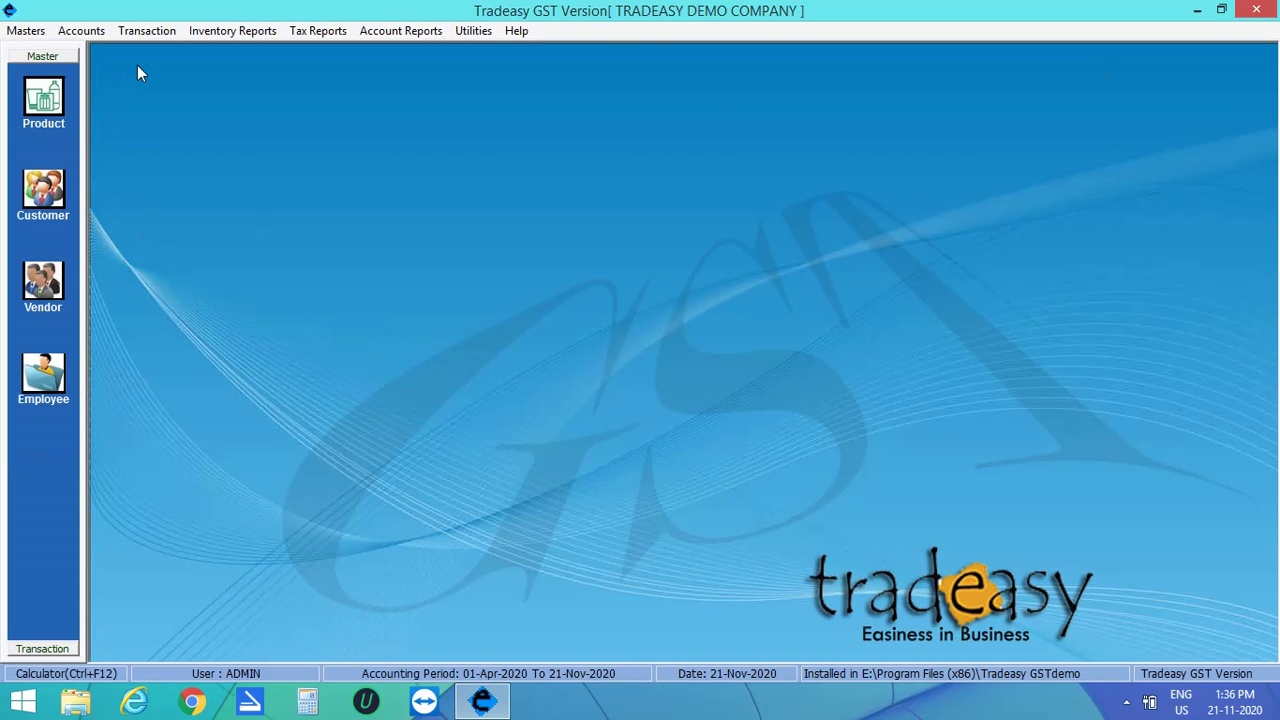
Step: Start a new purchase voucher with supplier invoice 4234 from vendor XYZ PVT LTD
click(143, 32)
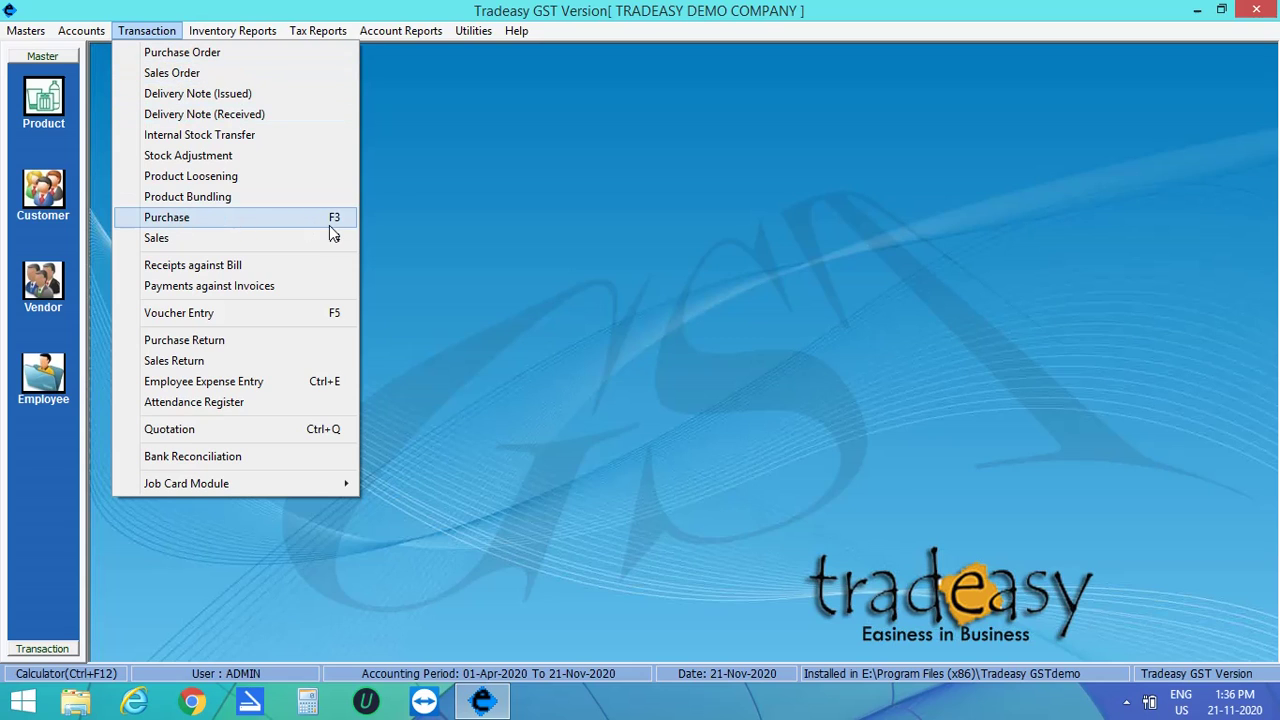
click(296, 222)
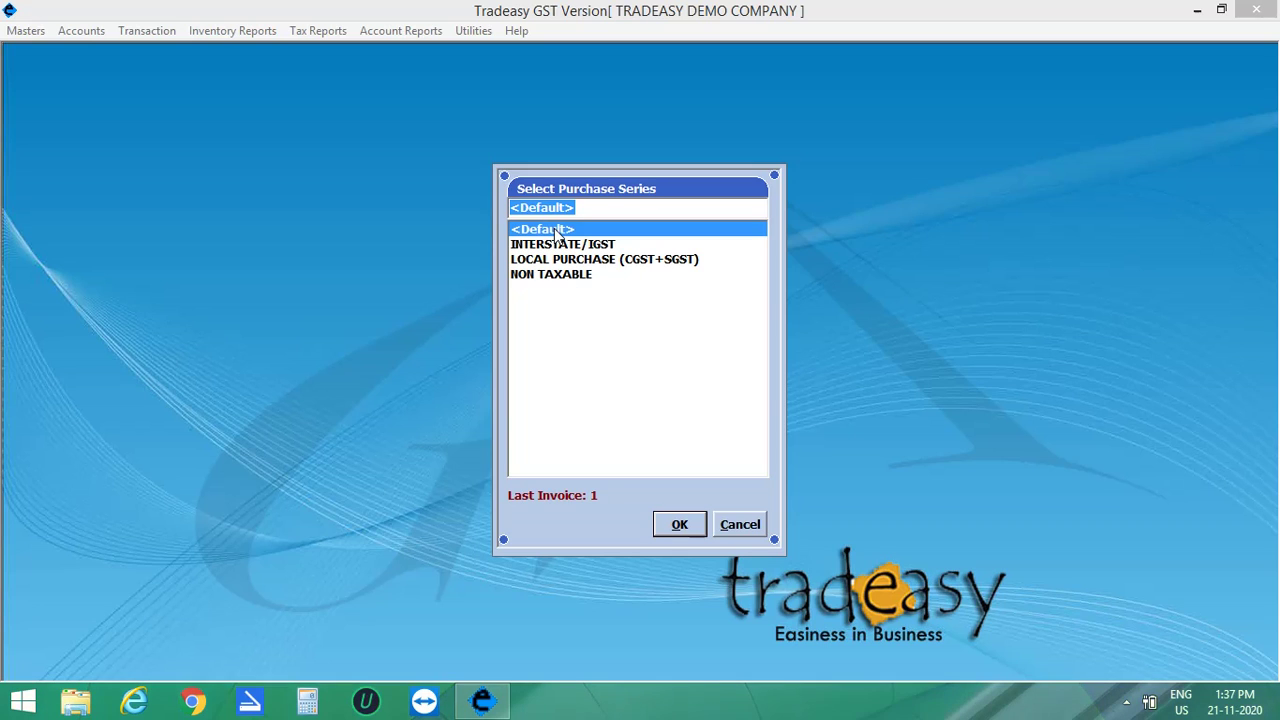
double_click(557, 233)
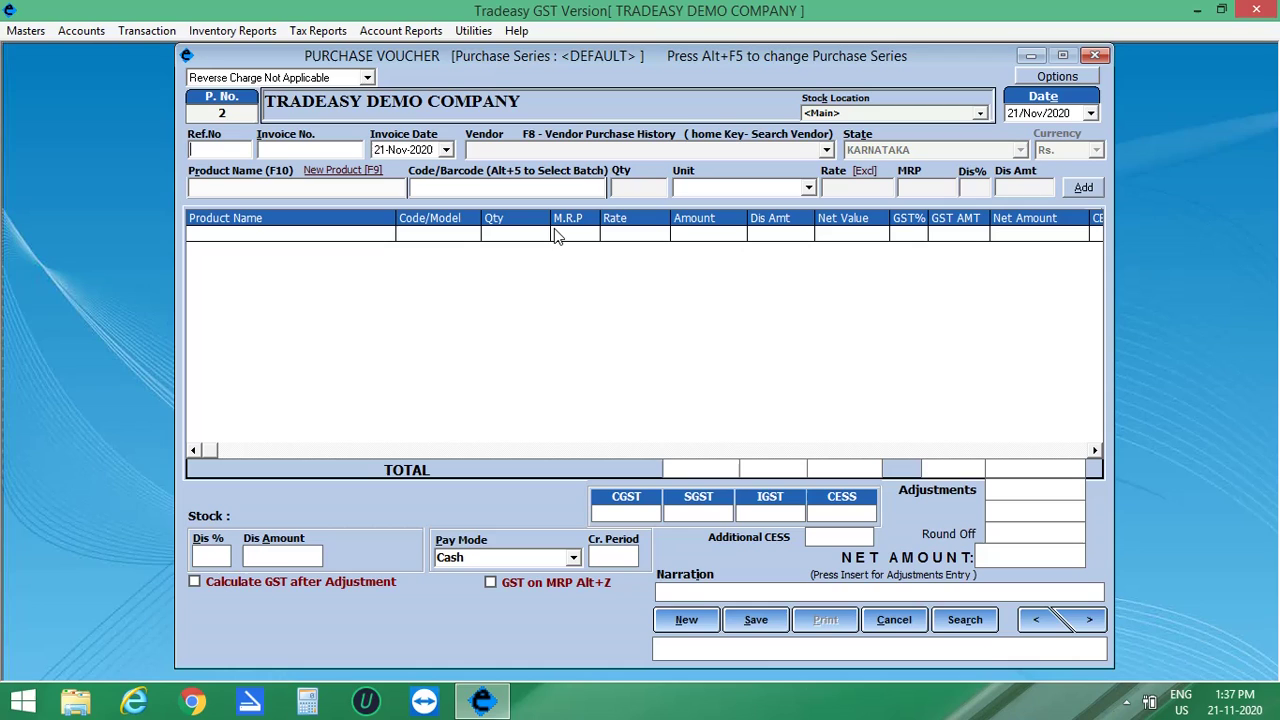
click(298, 150)
text(4234)
click(483, 152)
text(XYZ PVT LTD)
key(Return)
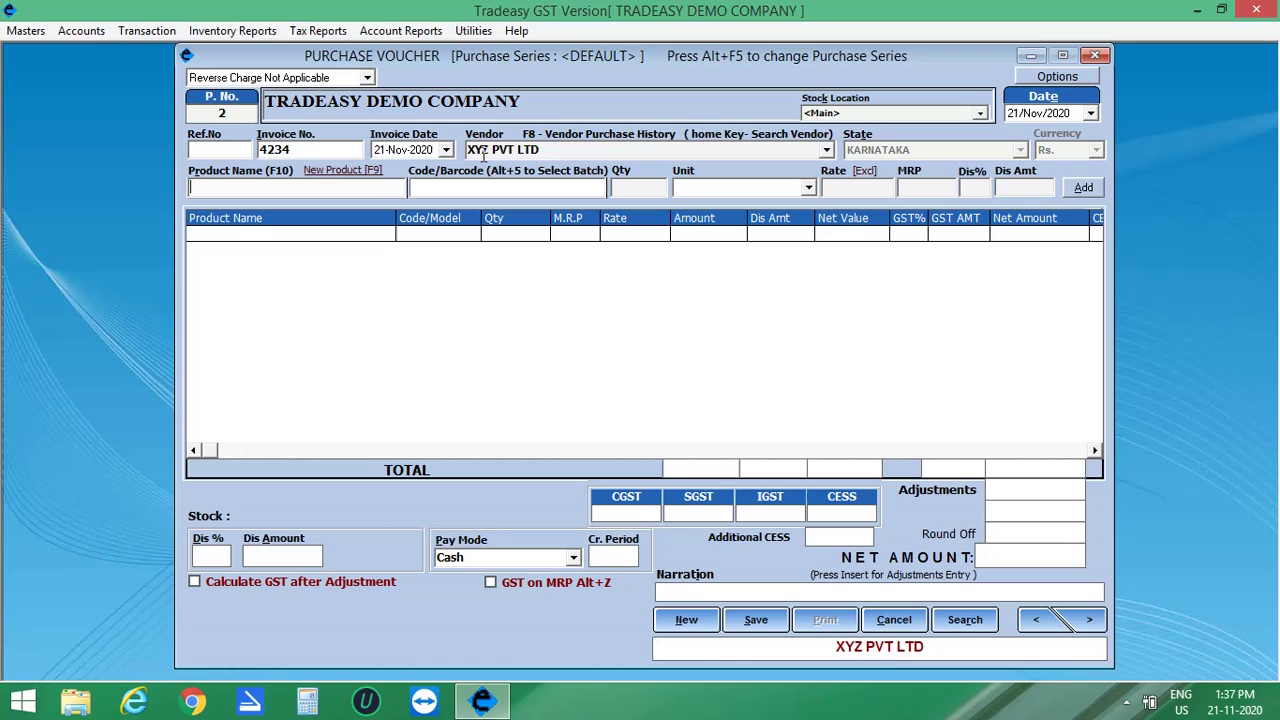
Step: Pick SAMSUNG GALAXY NOTE 10 PLUS as the purchase line's product
click(252, 188)
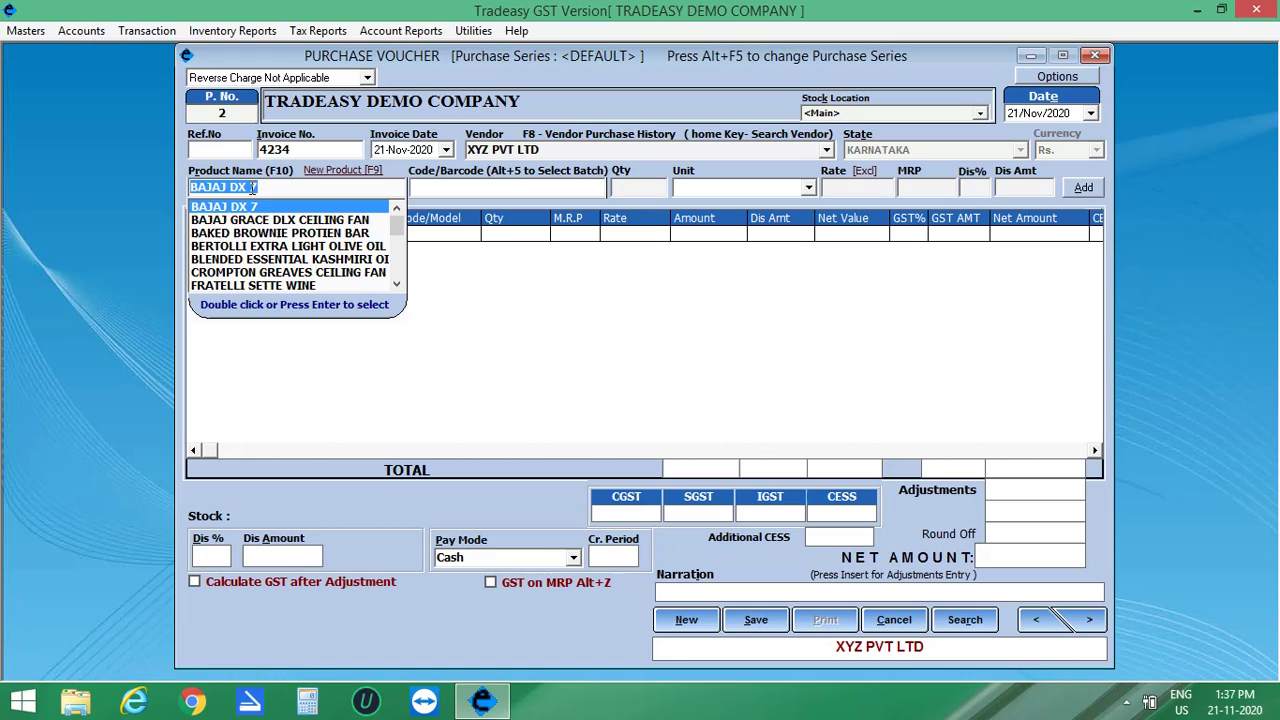
text(SAMSUNG GALAXY NOTE 10 PLUS)
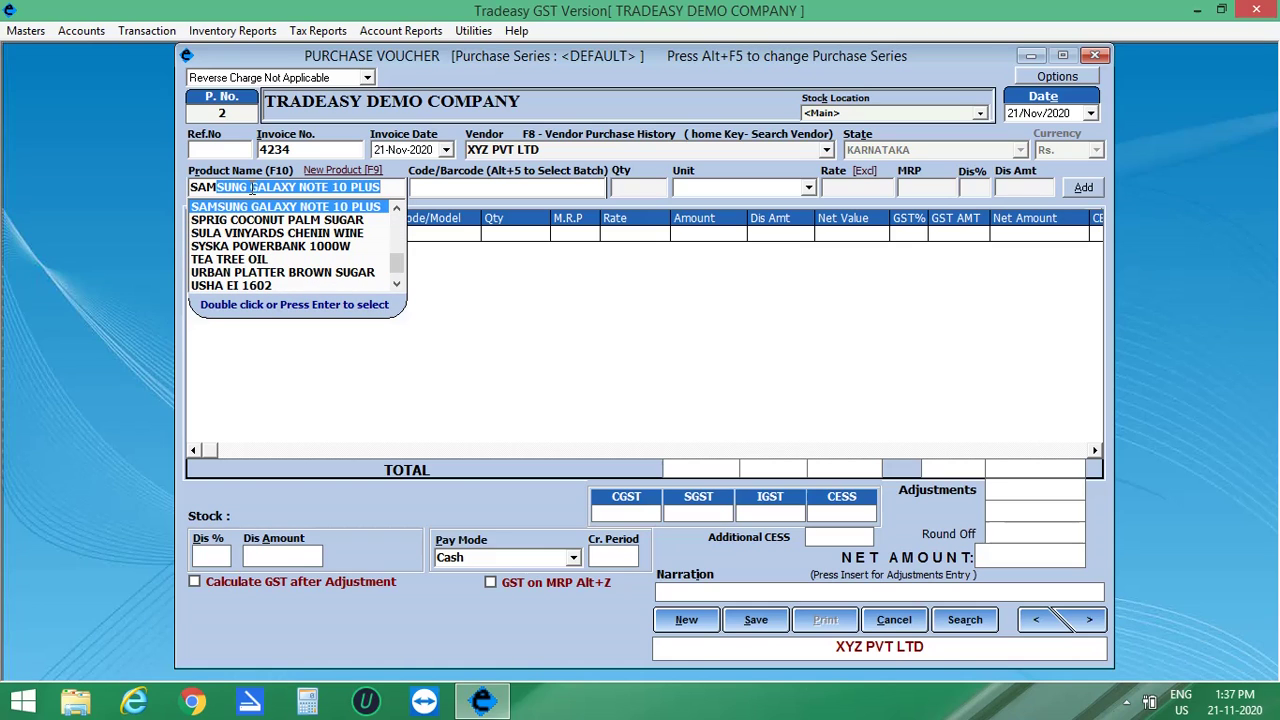
key(Return)
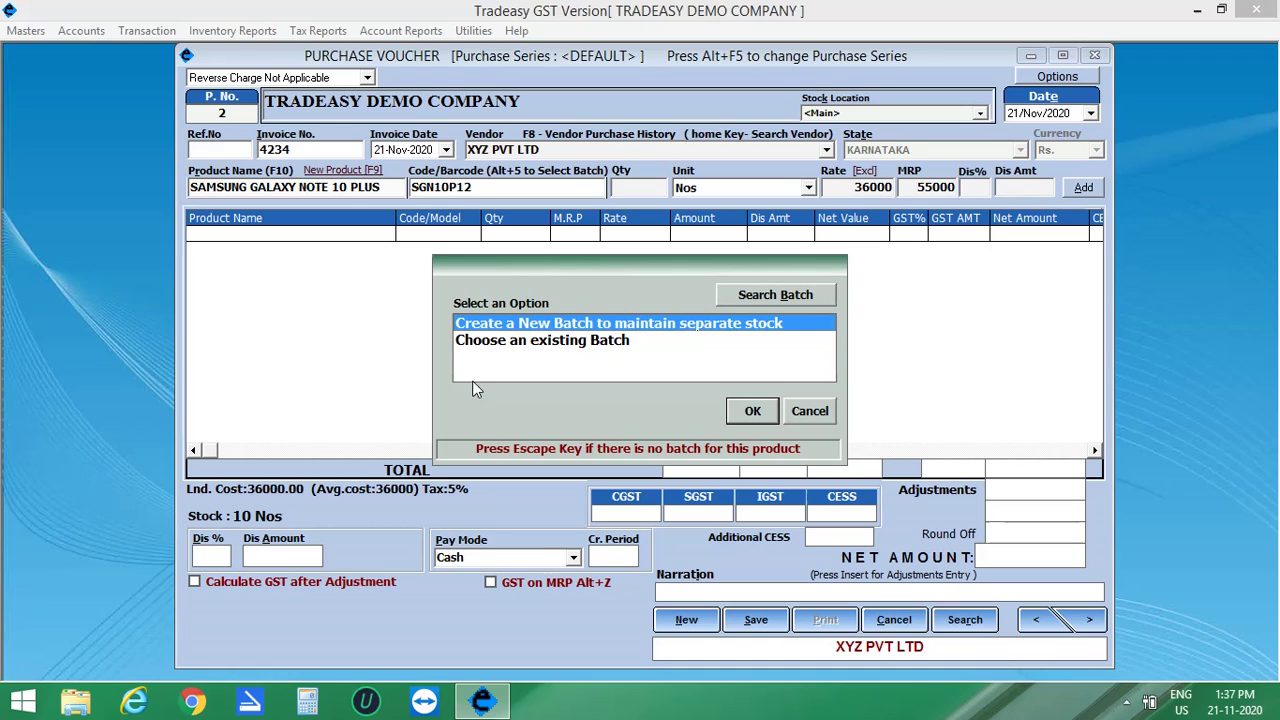
Step: Choose 'Create a New Batch to maintain separate stock' for the Samsung purchase line
click(597, 341)
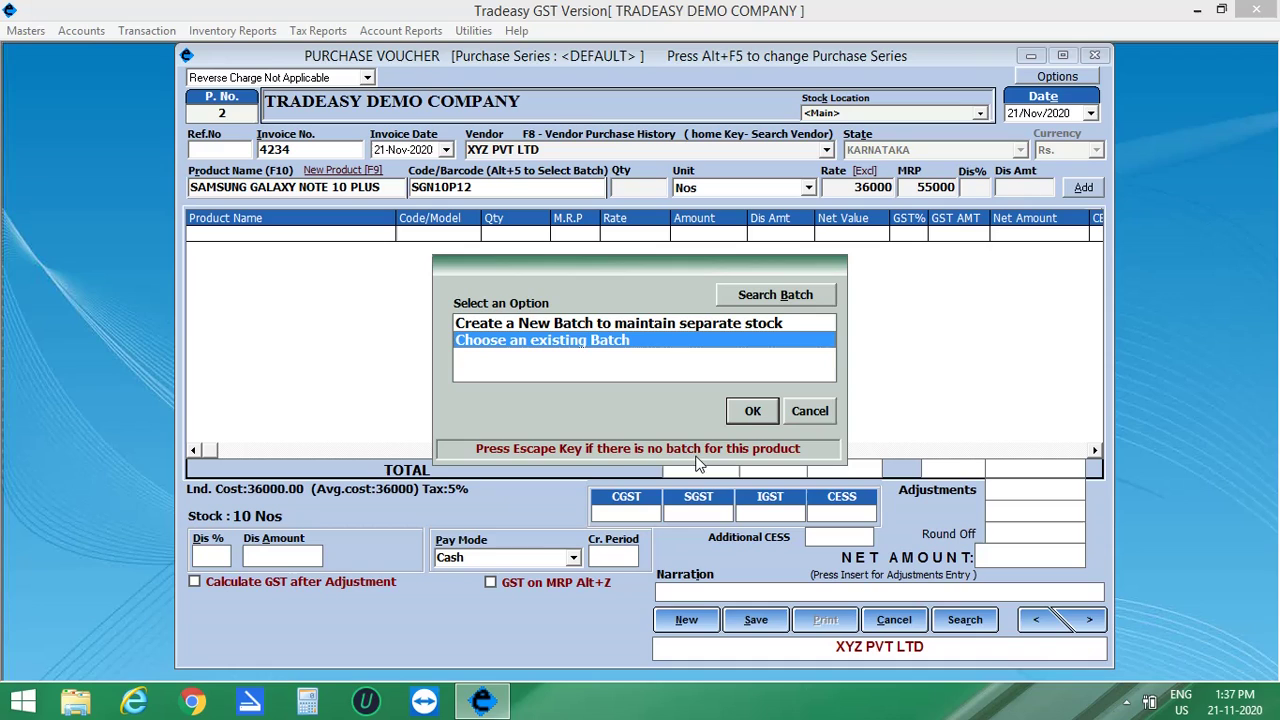
click(687, 330)
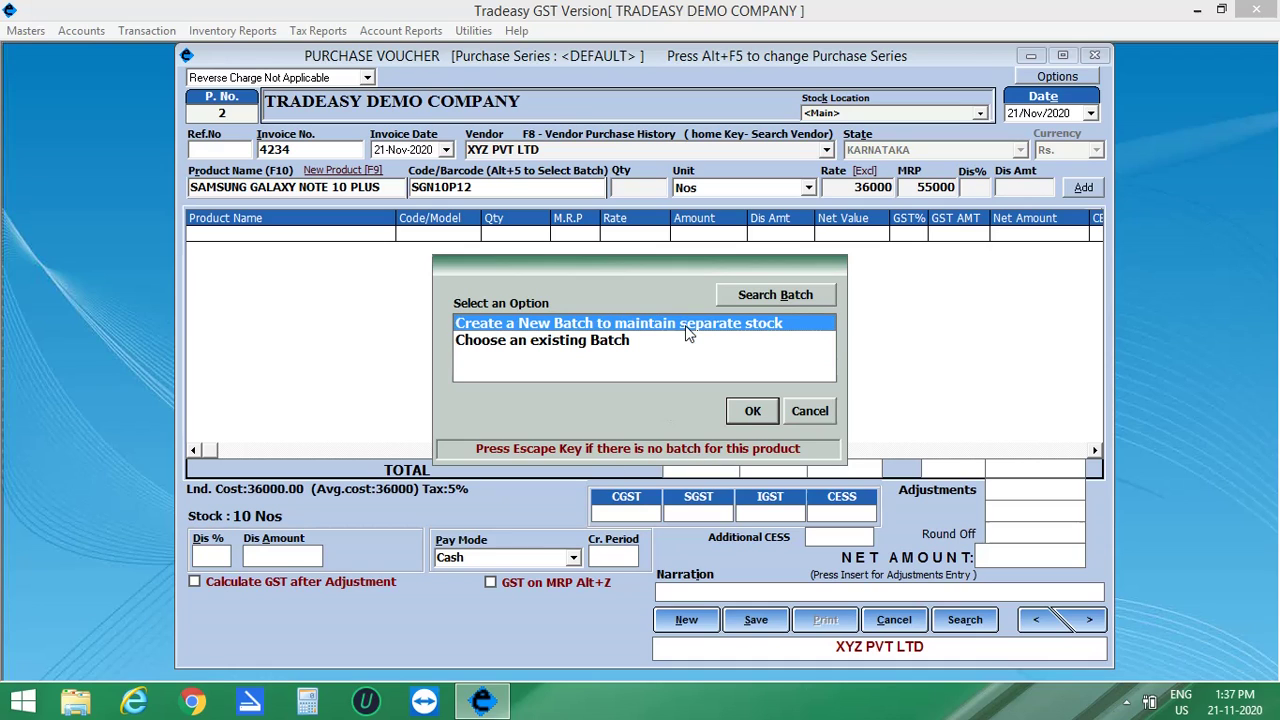
click(752, 412)
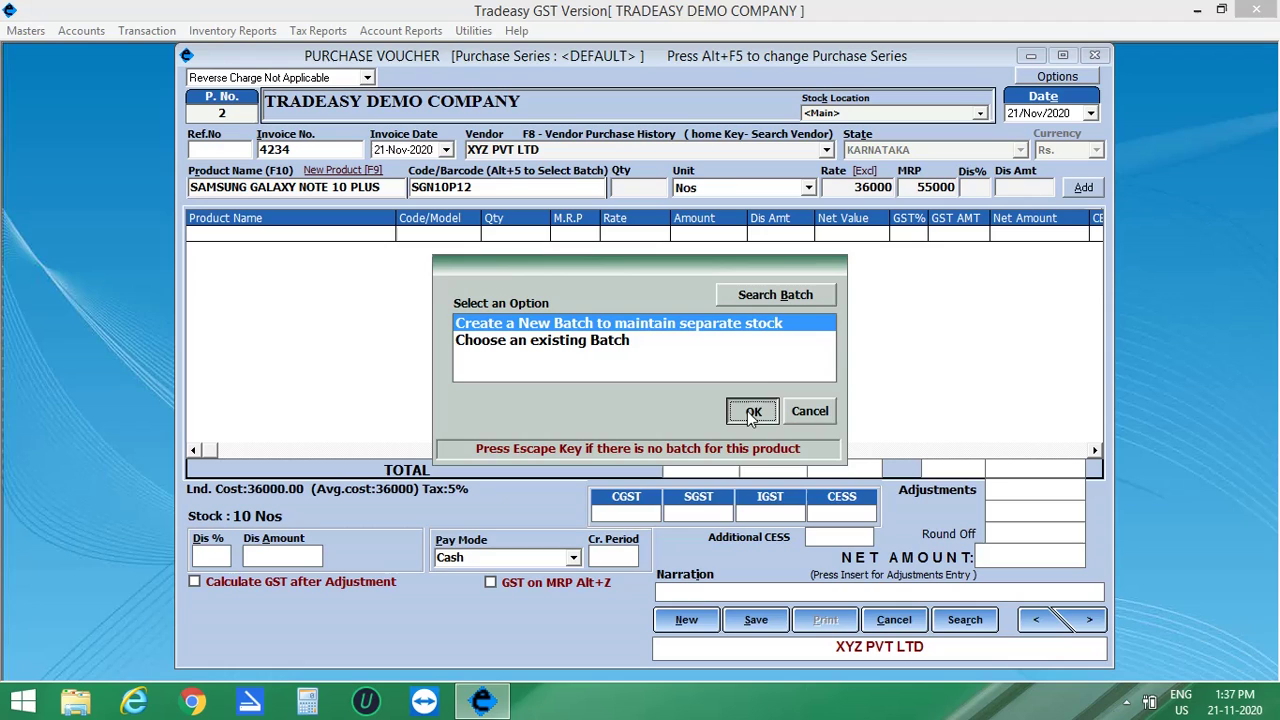
Step: Save new batch 0003, AURA BLACK, with landing cost 35000 and inclusive rate 48000
click(398, 163)
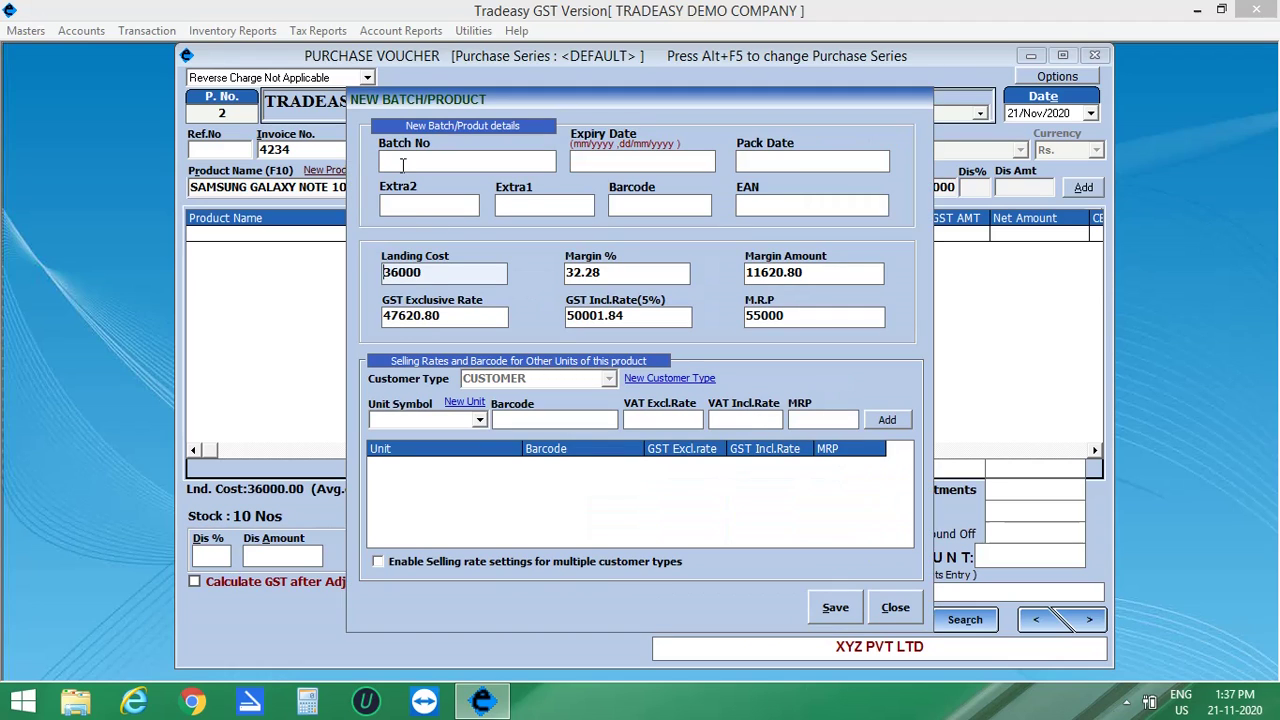
text(0003)
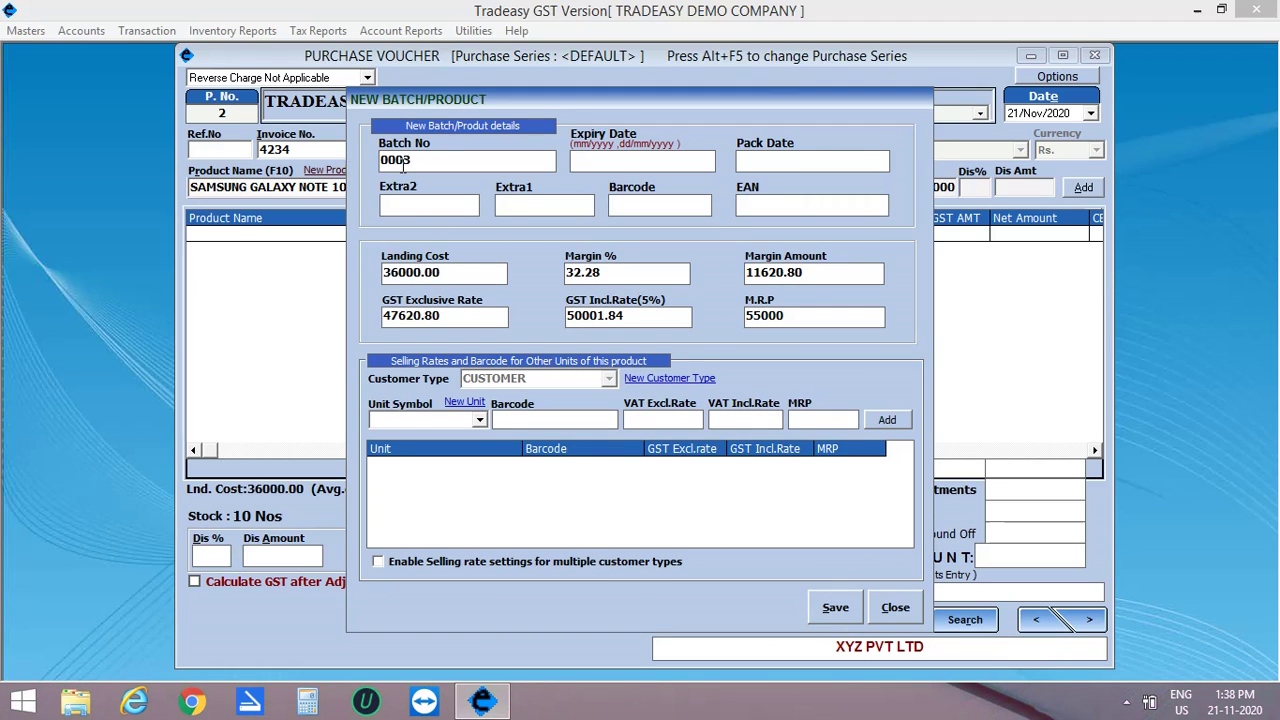
key(Tab)
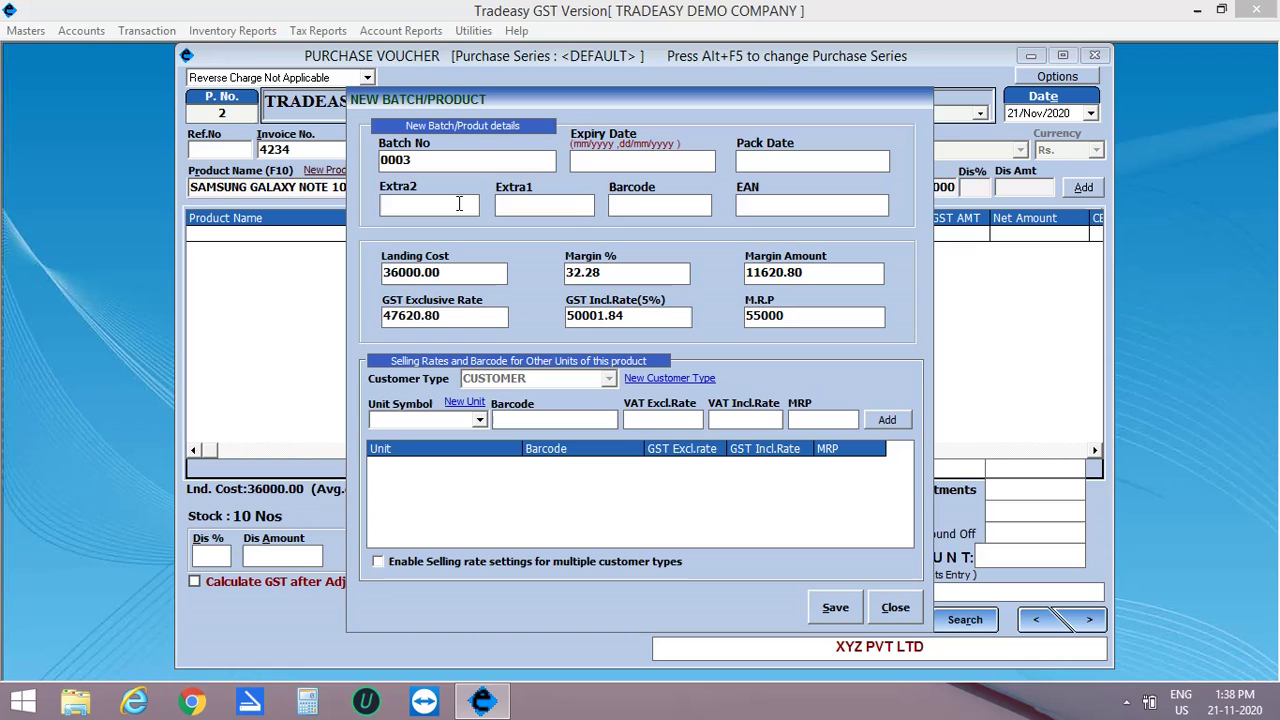
click(525, 201)
text(AURA)
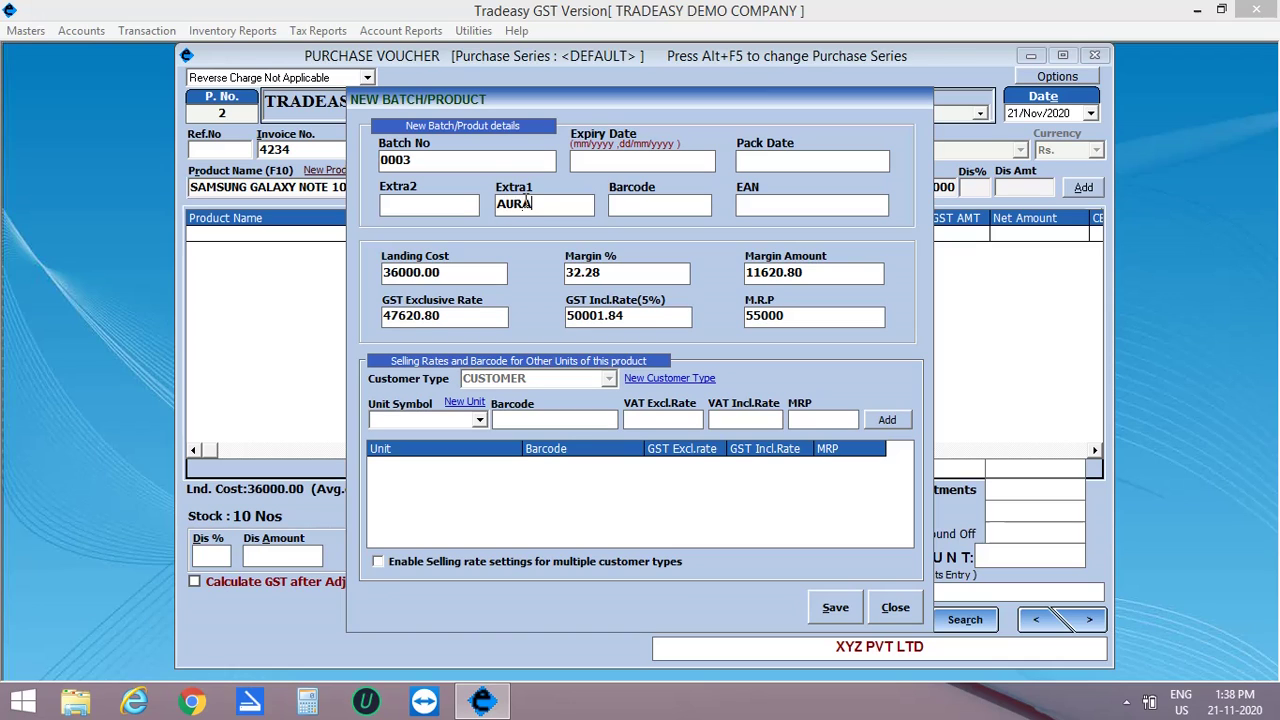
text( BLACK)
click(447, 271)
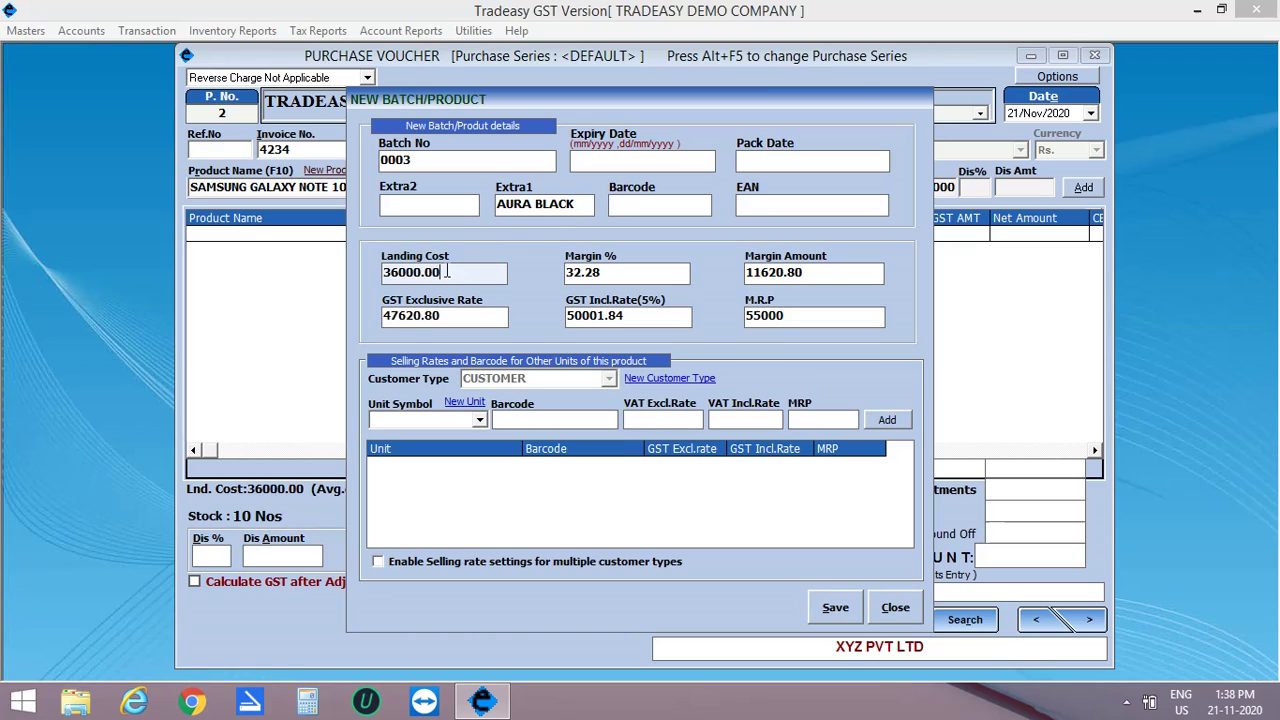
drag(446, 272, 349, 275)
text(35000)
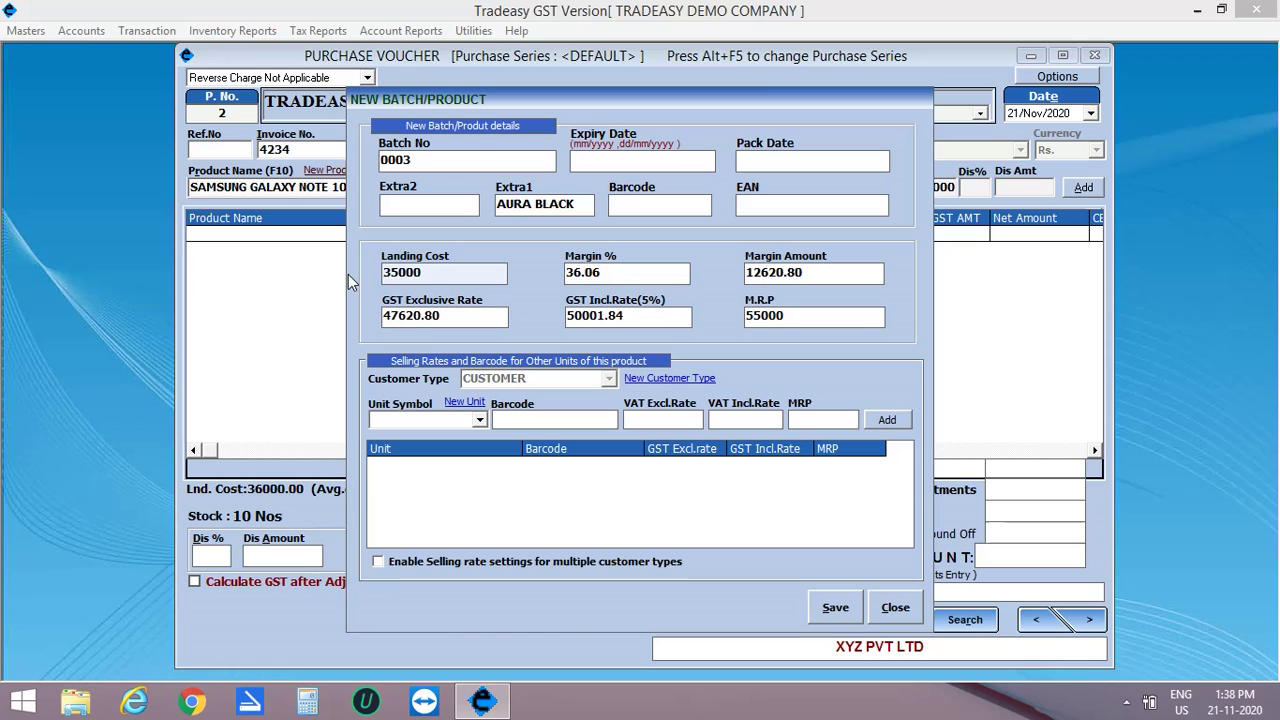
key(Tab)
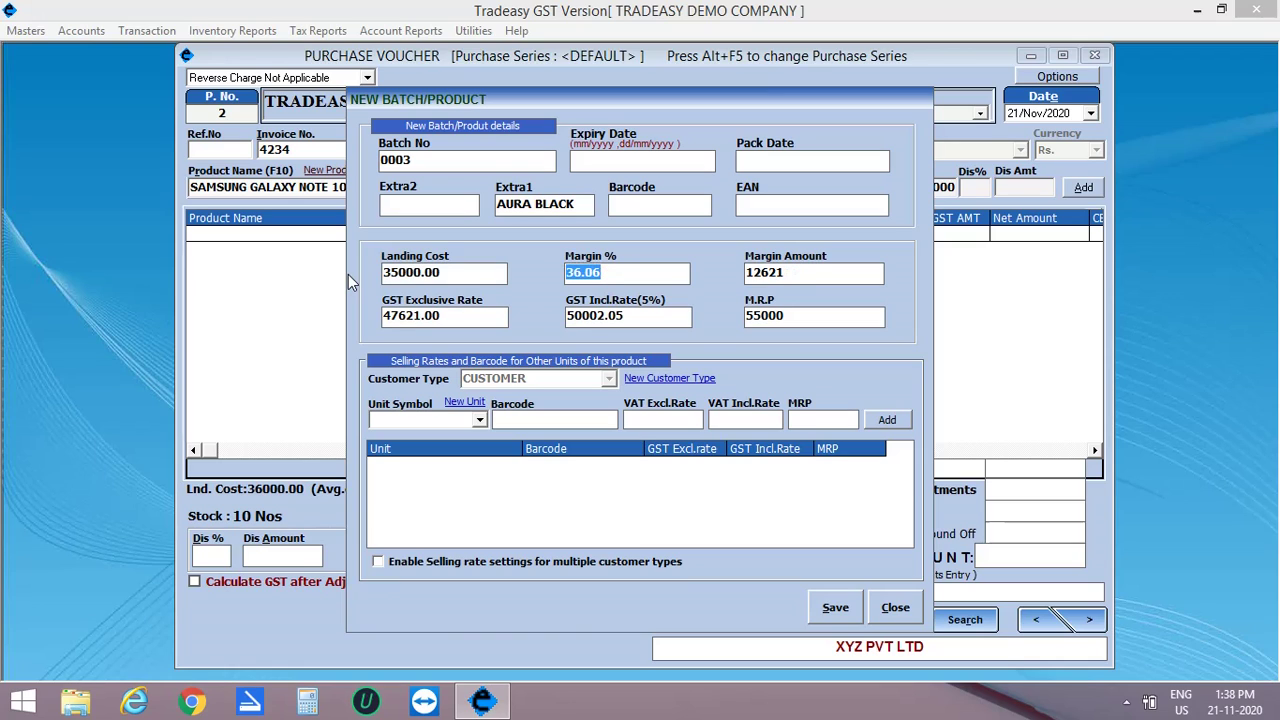
key(Tab)
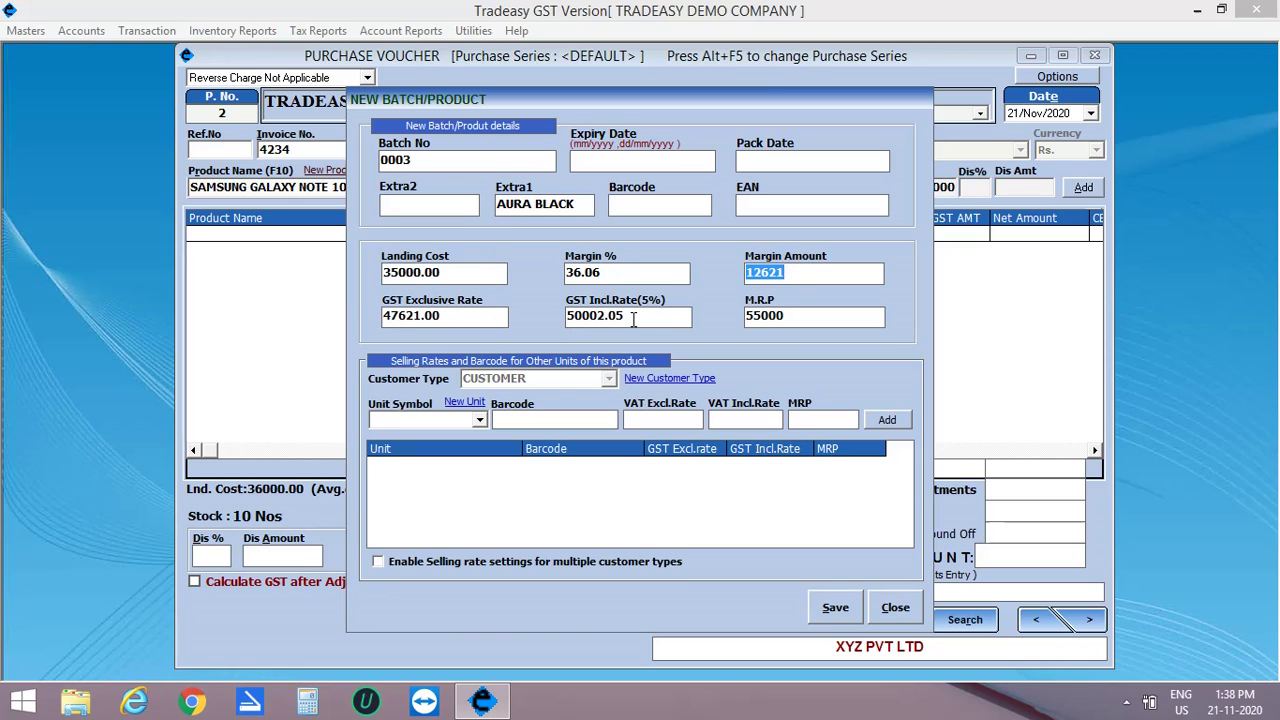
click(638, 317)
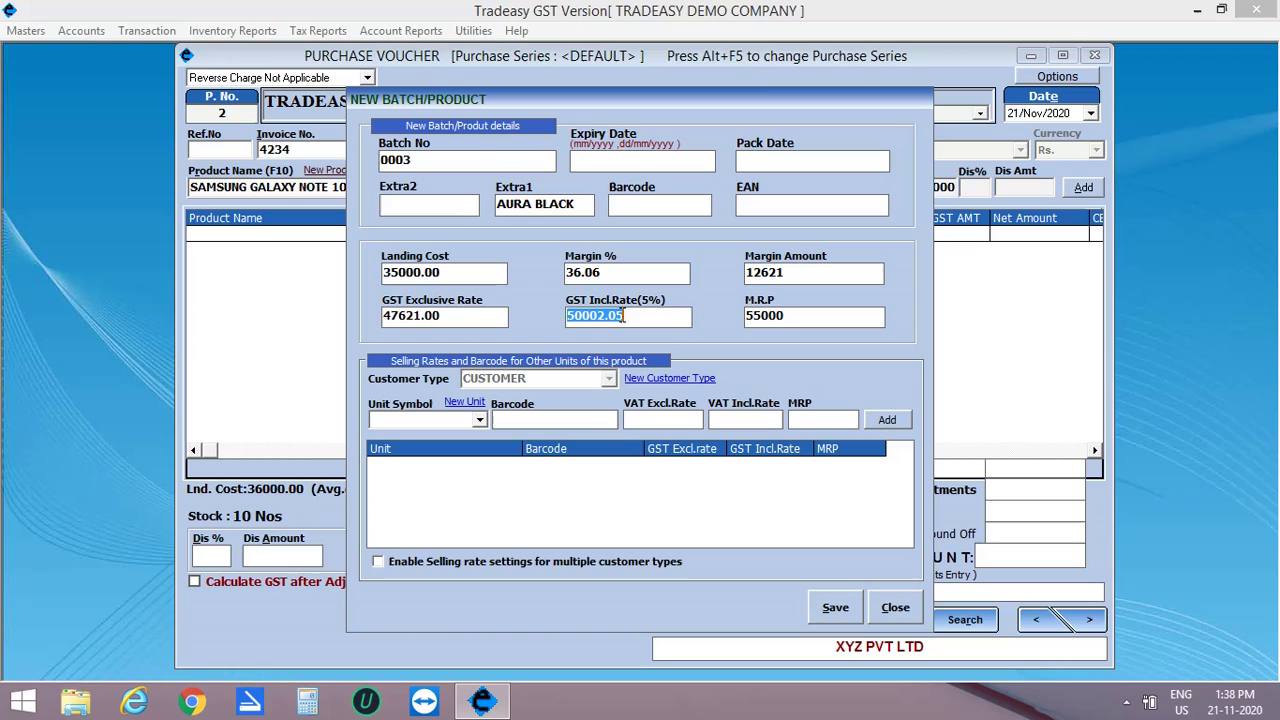
text(48000)
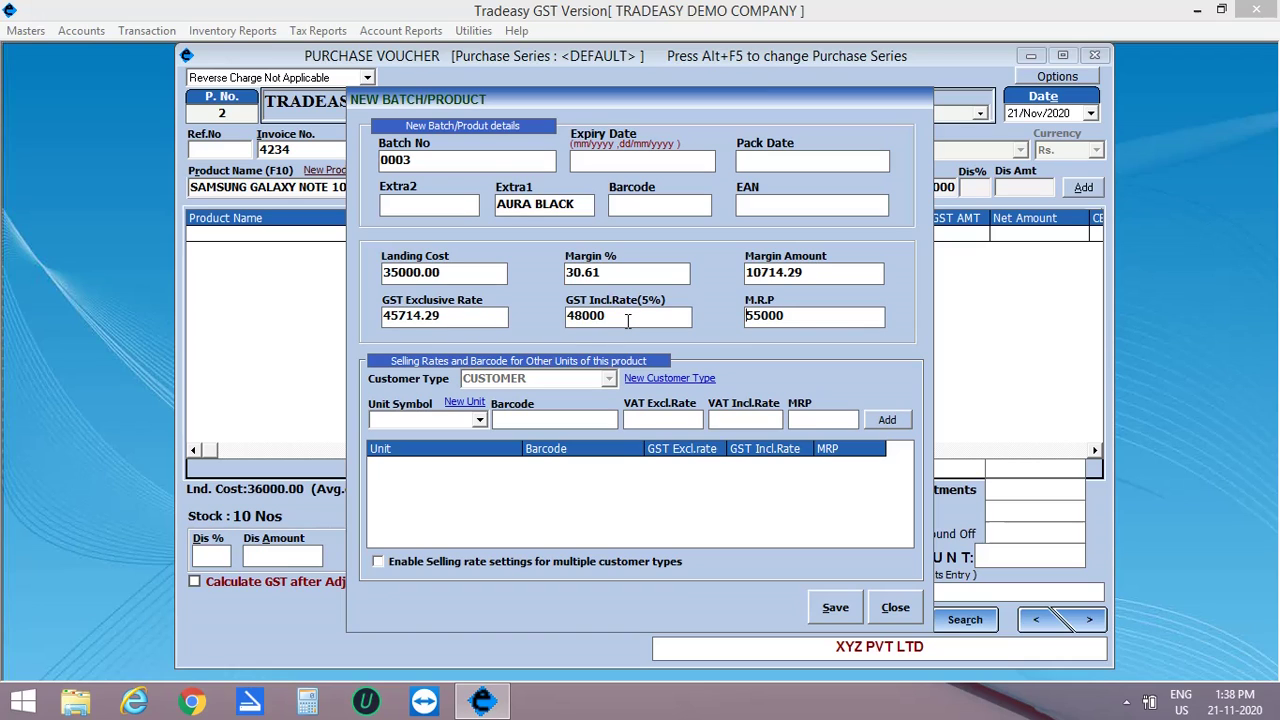
click(835, 607)
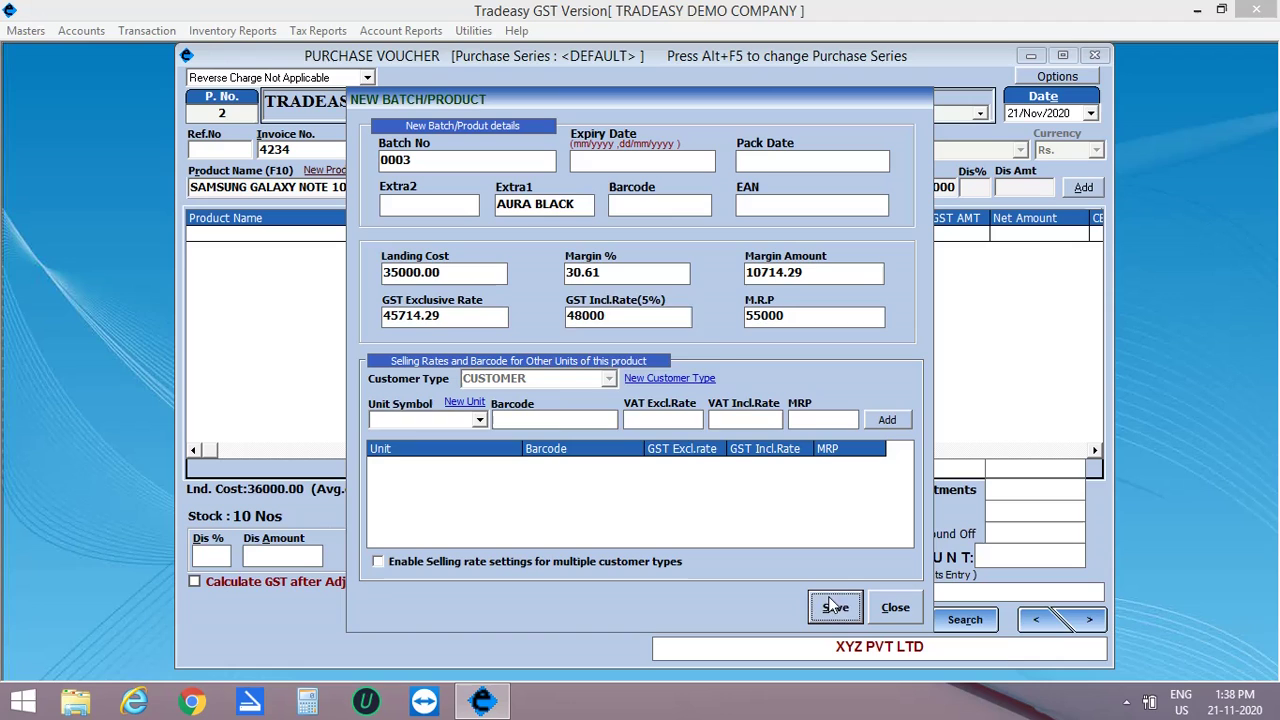
click(658, 407)
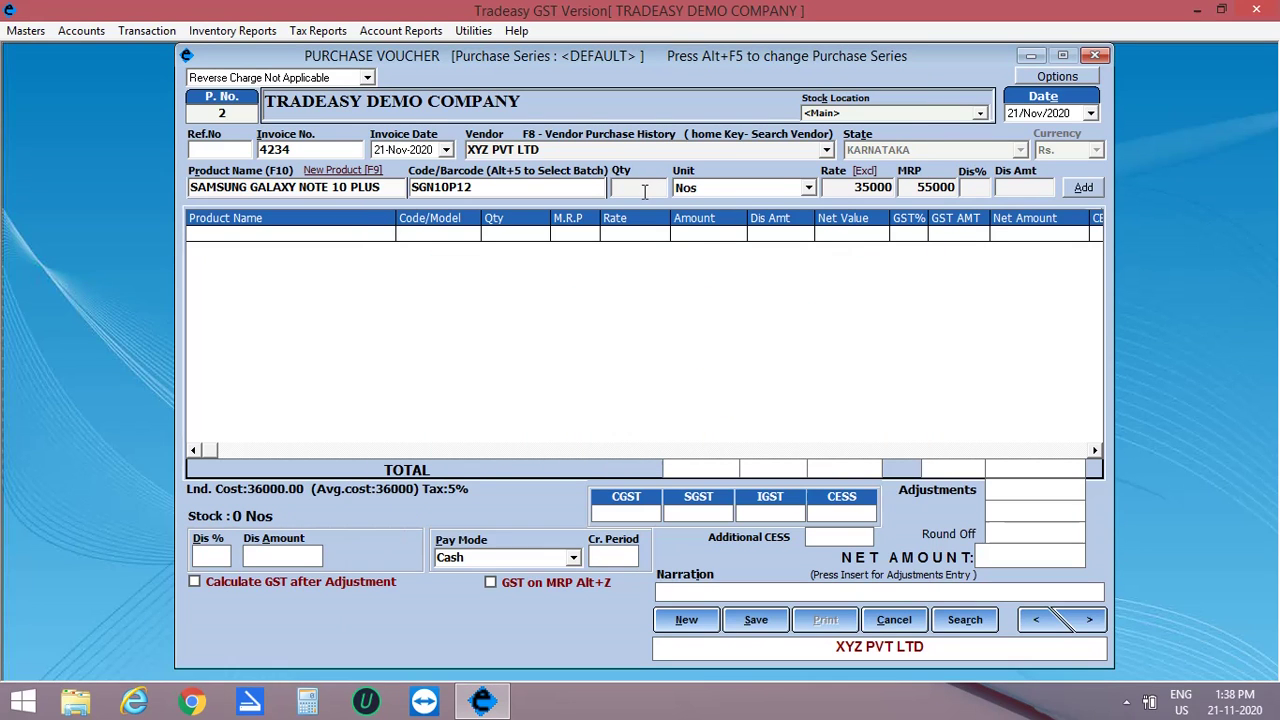
Step: Add 20 Samsung phones and 10 SYSKA POWERBANK 1000W, then save the purchase voucher
text(20)
key(Return)
key(Return)
key(Return)
key(Return)
key(Return)
key(Return)
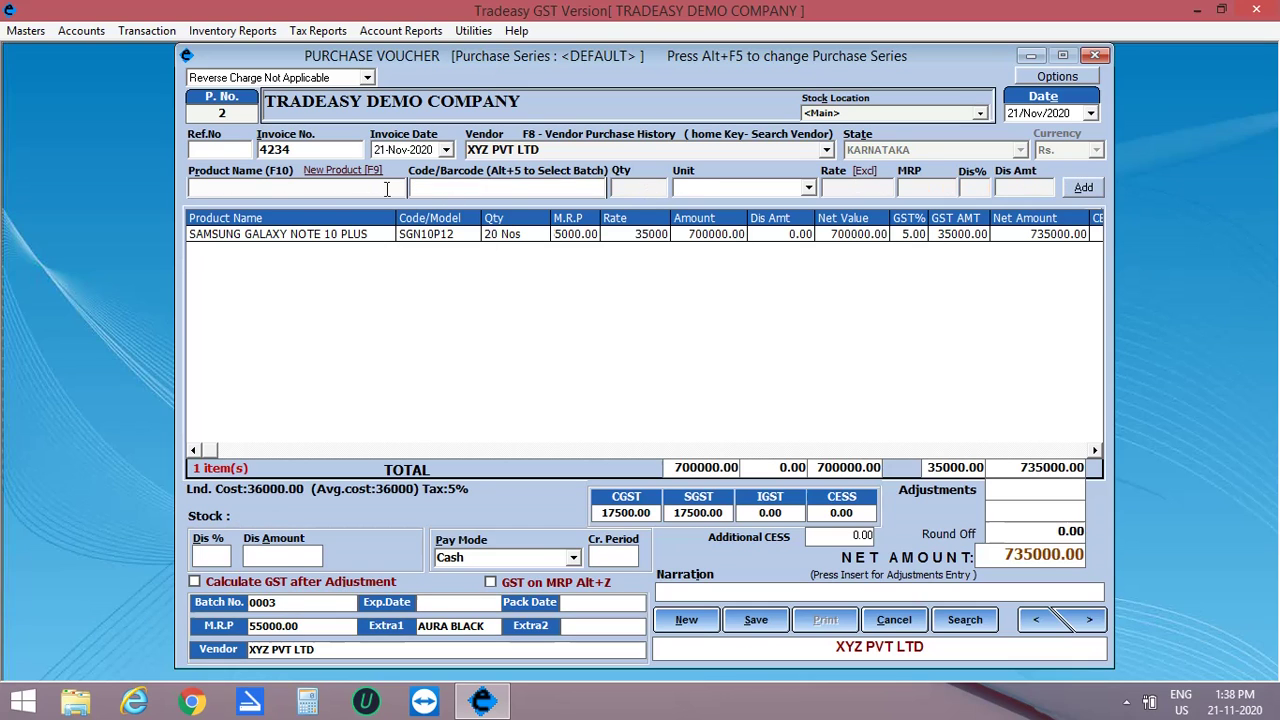
click(386, 188)
key(Down)
key(Down)
key(Down)
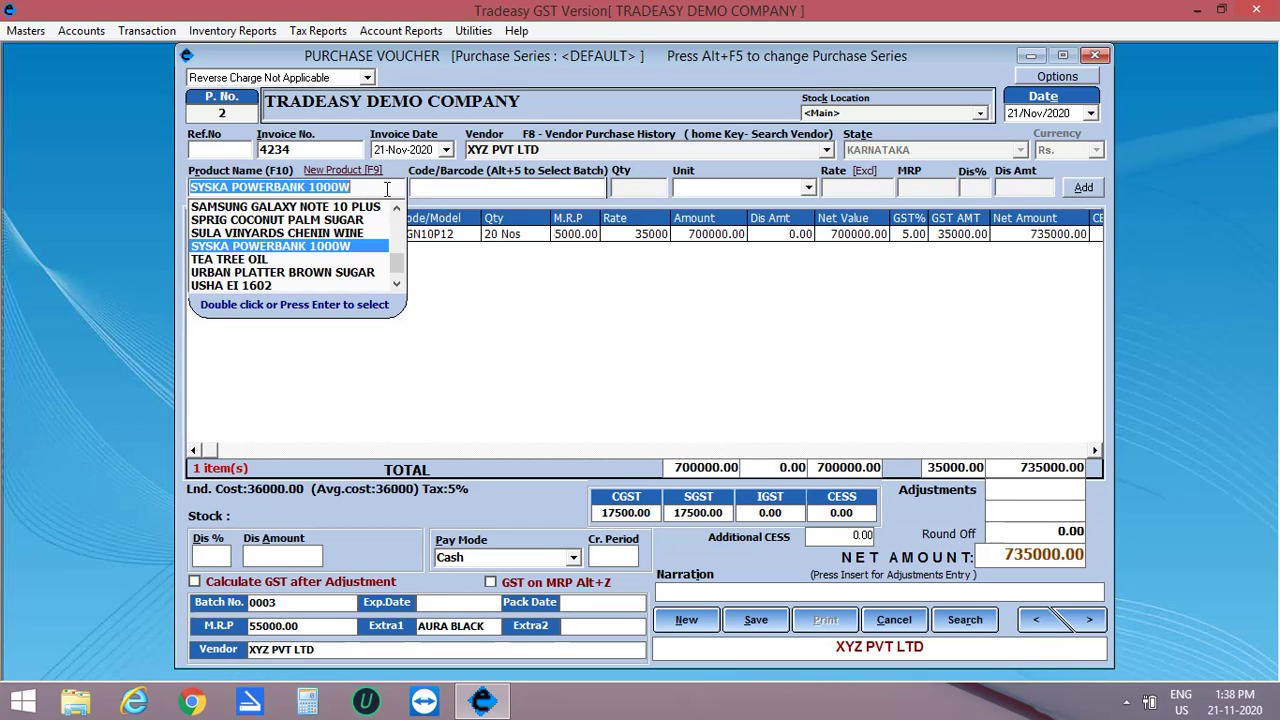
key(Return)
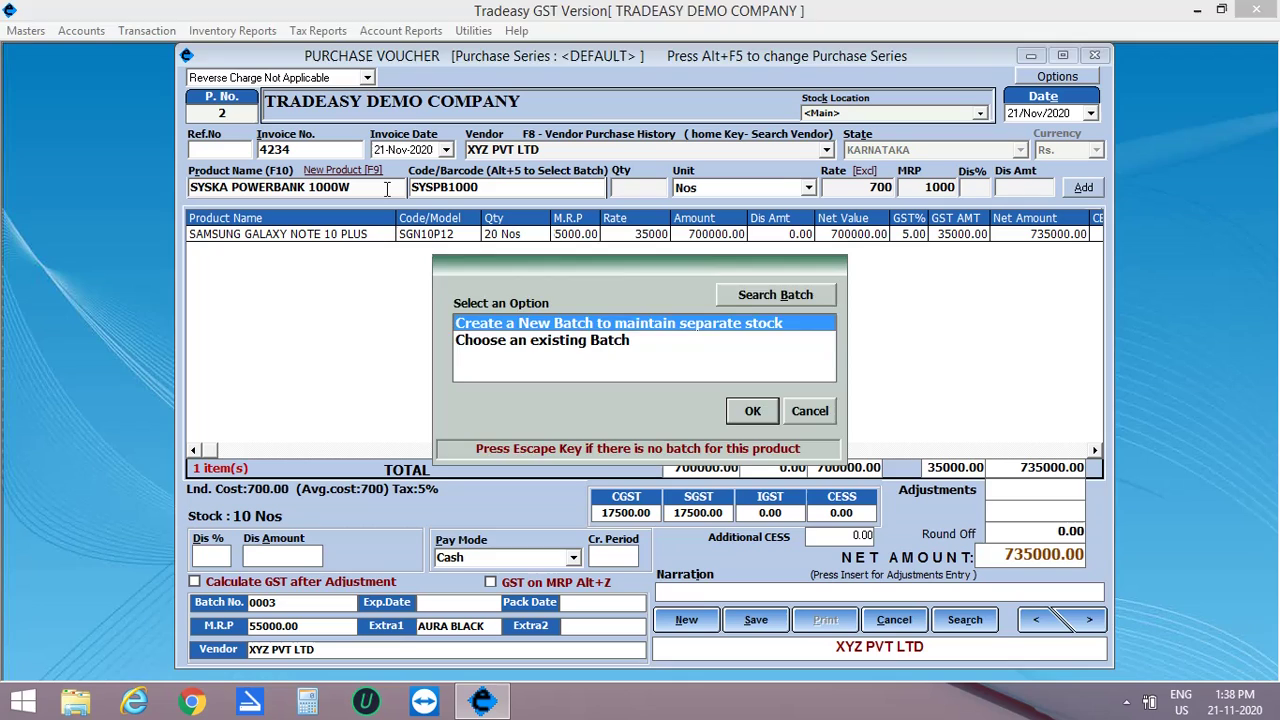
key(Return)
text(1)
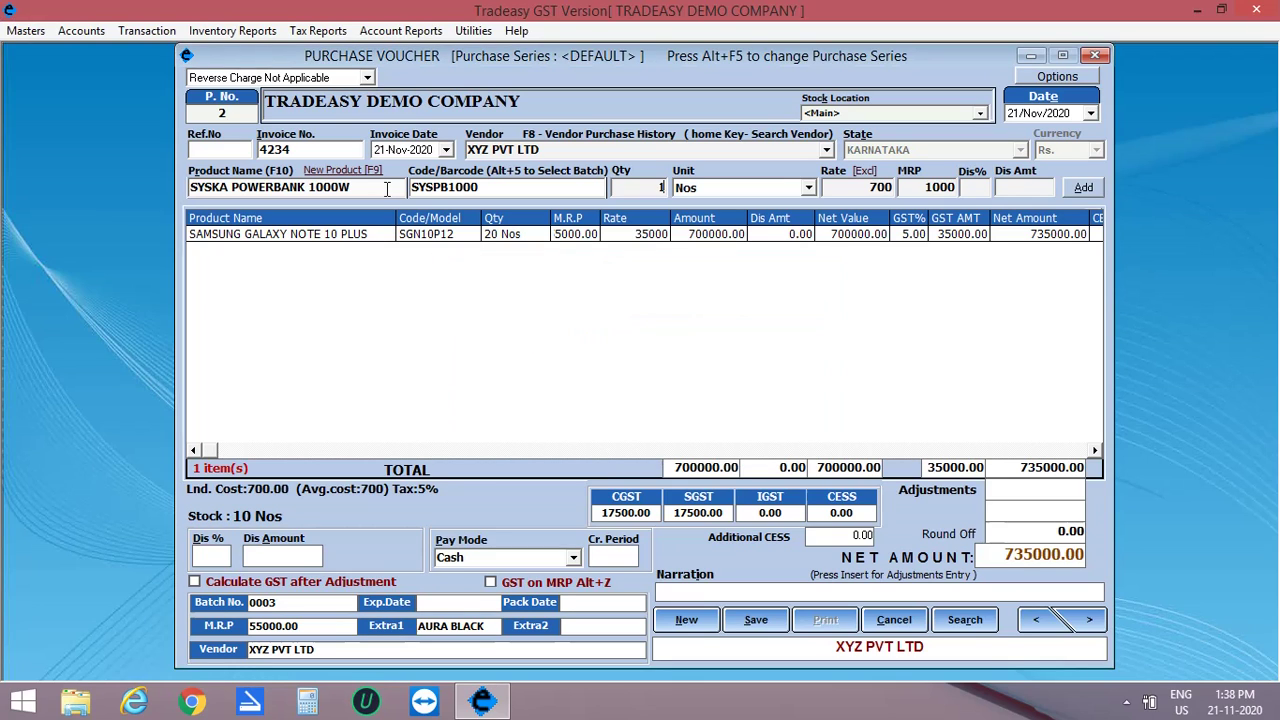
text(0)
key(Return)
key(Return)
key(Return)
key(Return)
key(Return)
key(Return)
key(Return)
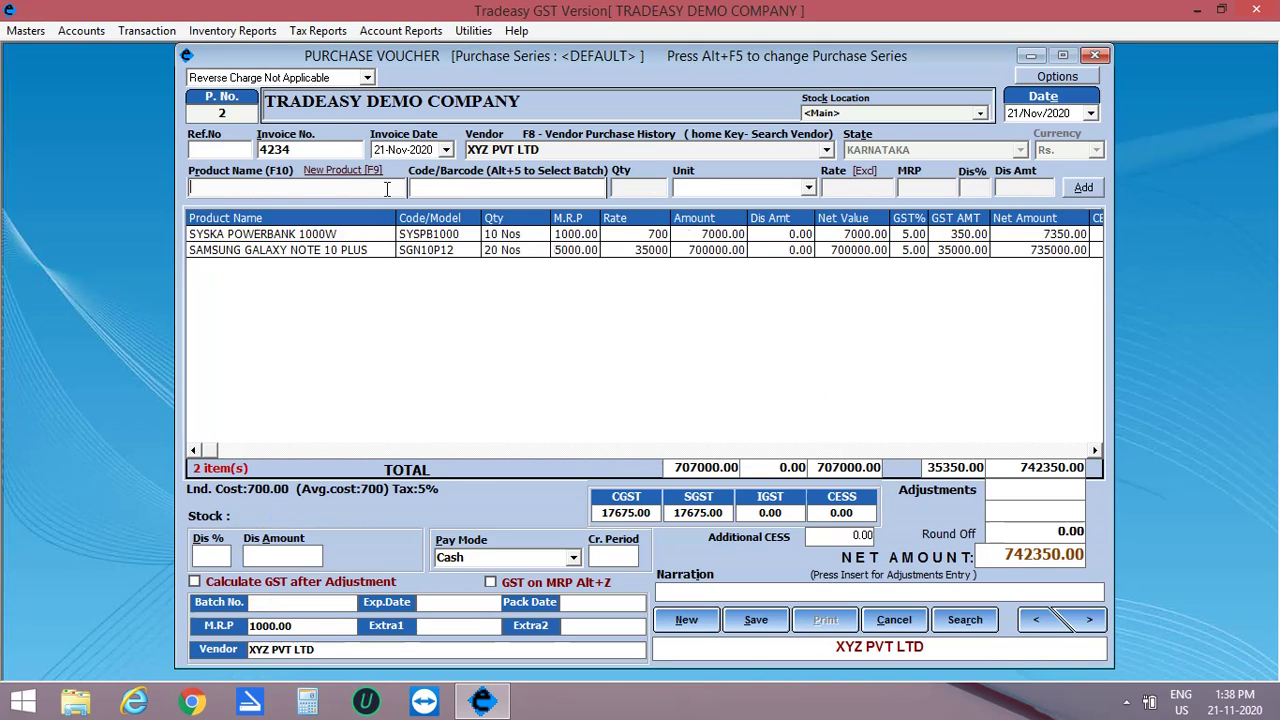
click(756, 619)
click(658, 406)
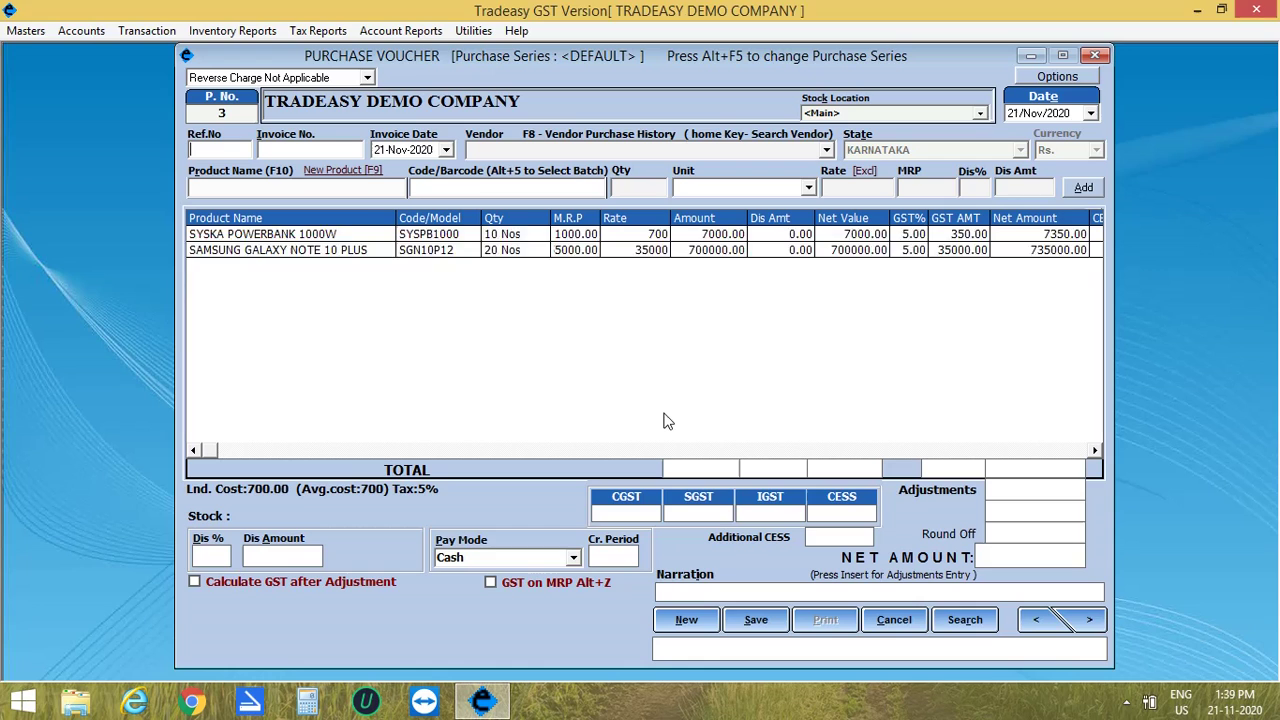
Step: Close the purchase voucher and start a sales bill in the default series for customer ABC
click(1095, 55)
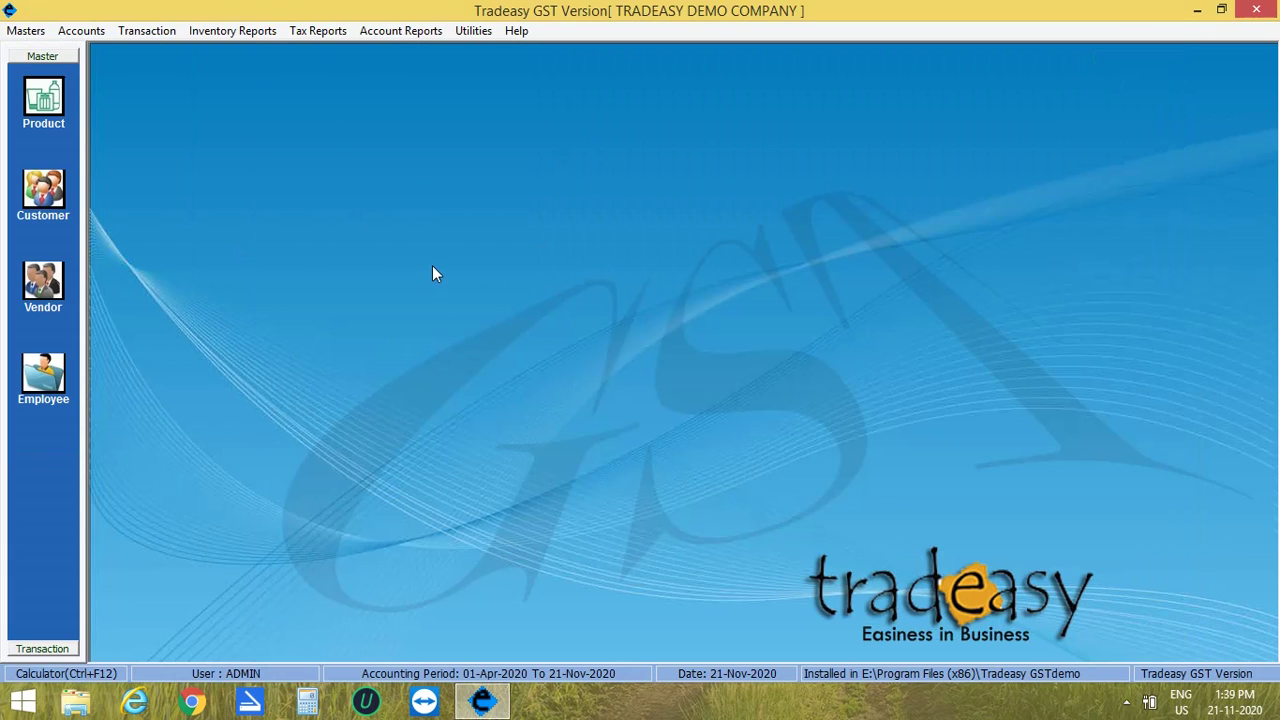
click(157, 33)
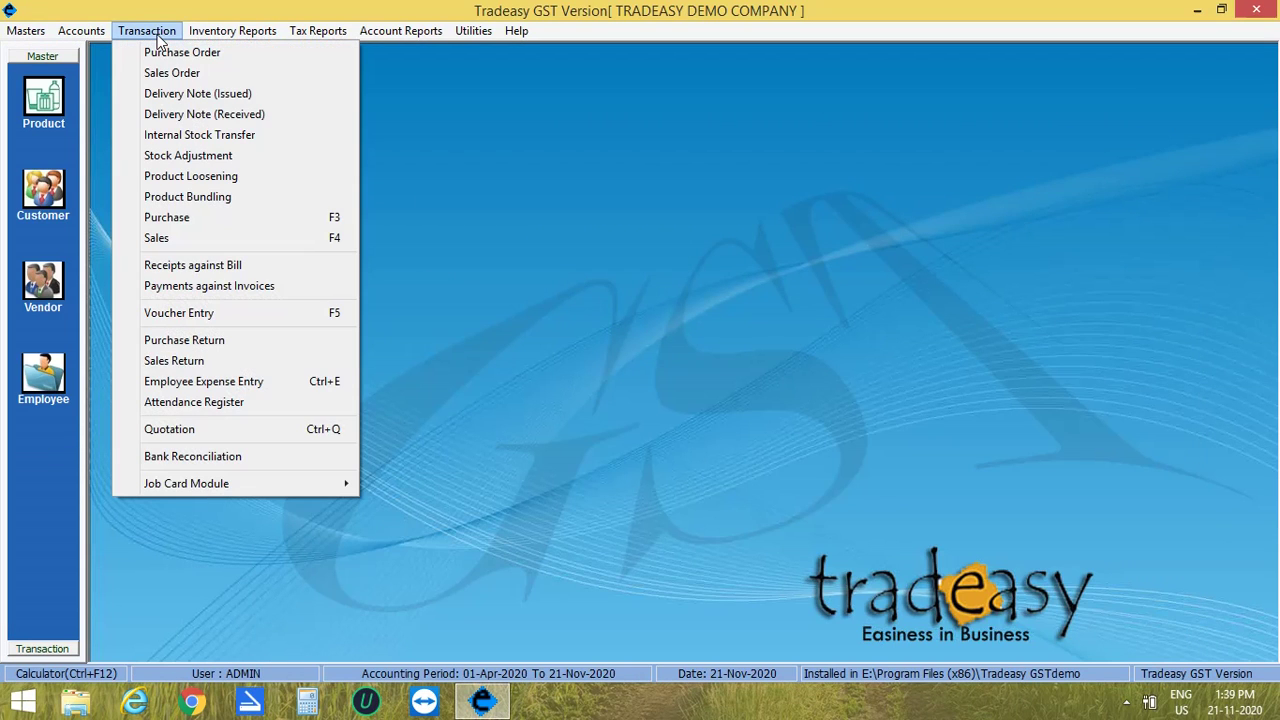
click(188, 240)
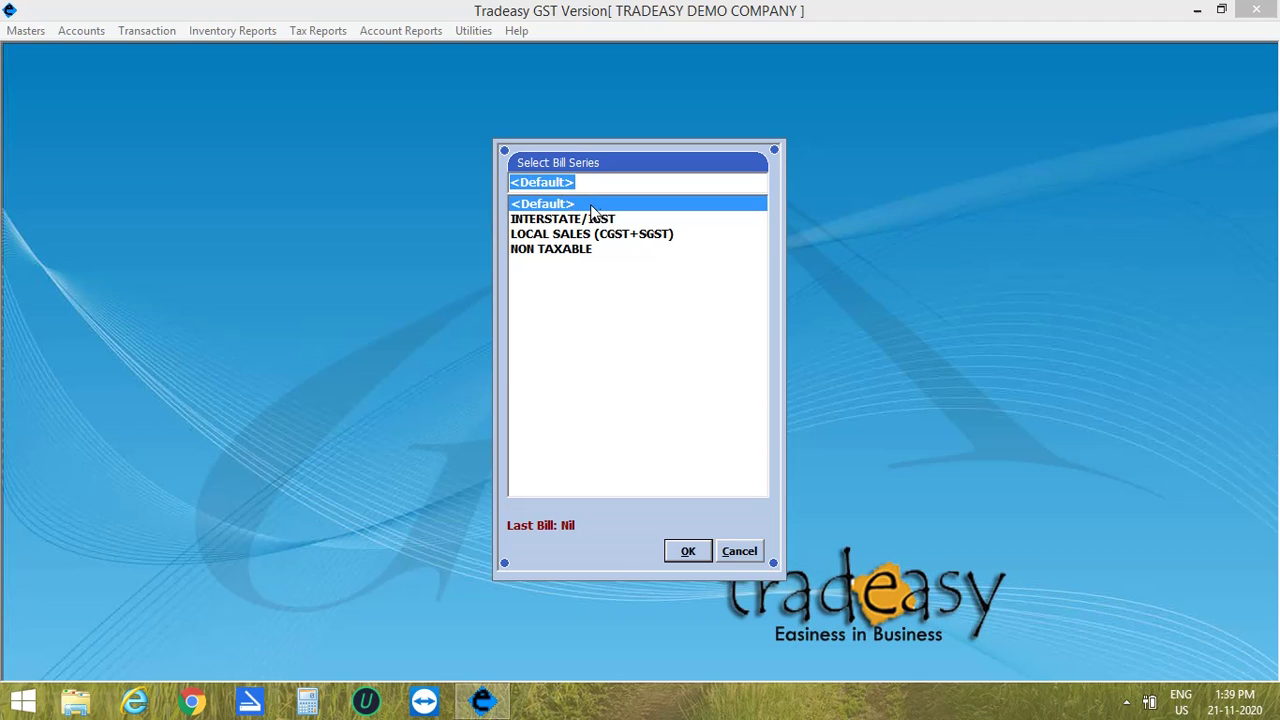
double_click(590, 206)
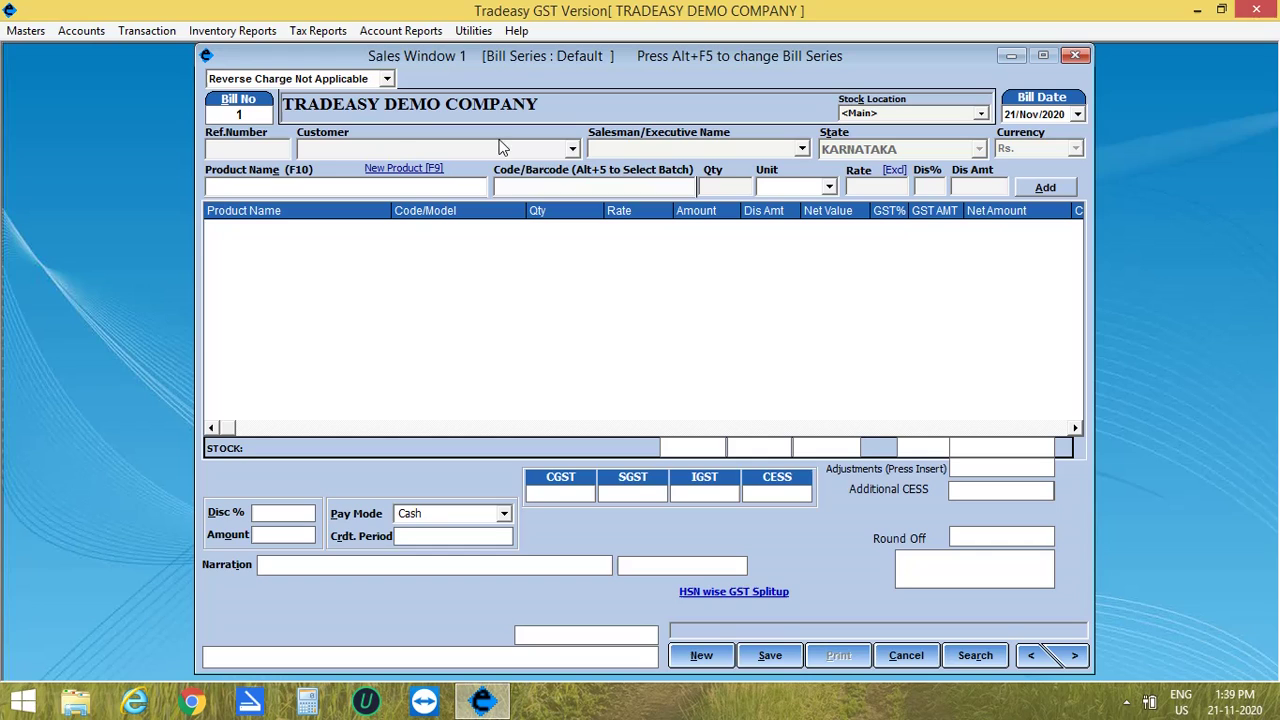
text(ABC)
key(Return)
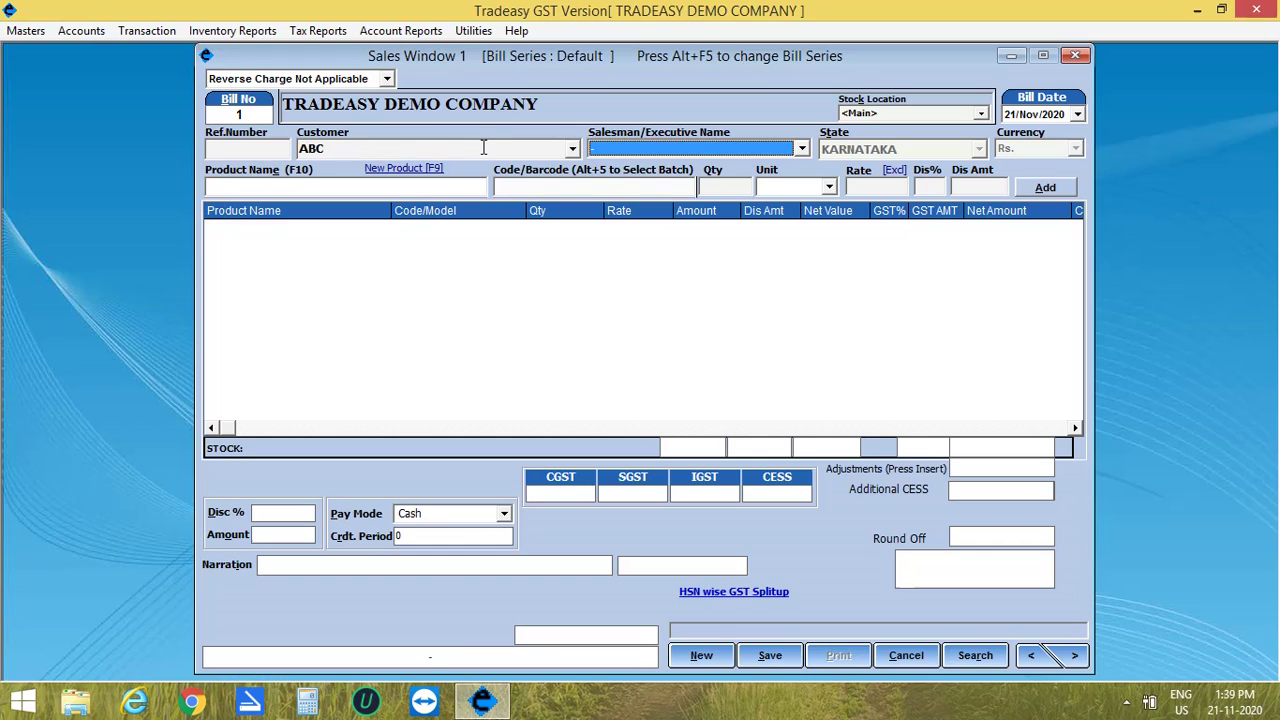
key(Return)
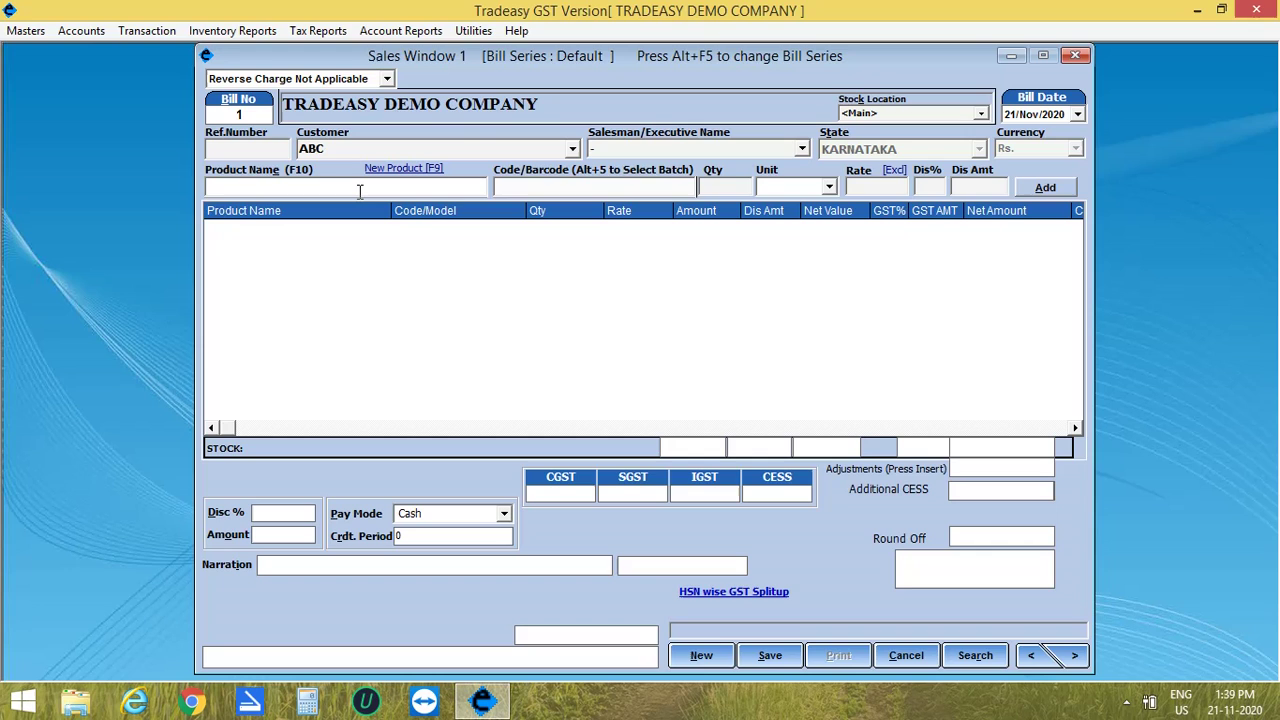
Step: Enter BERTOLLI EXTRA LIGHT OLIVE OIL from batch 0008 with quantity 1, then dismiss the expired-product warning
text(B)
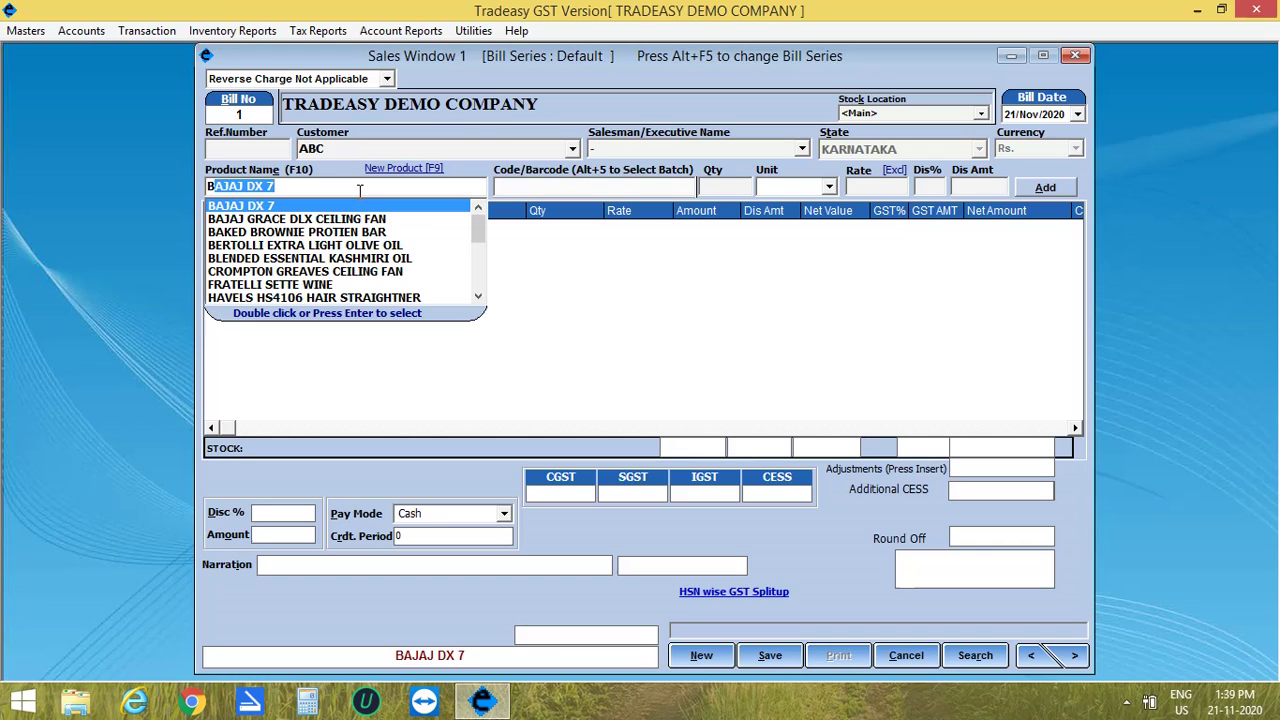
text(ERTOLLI EXTRA LIGHT OLIVE OIL)
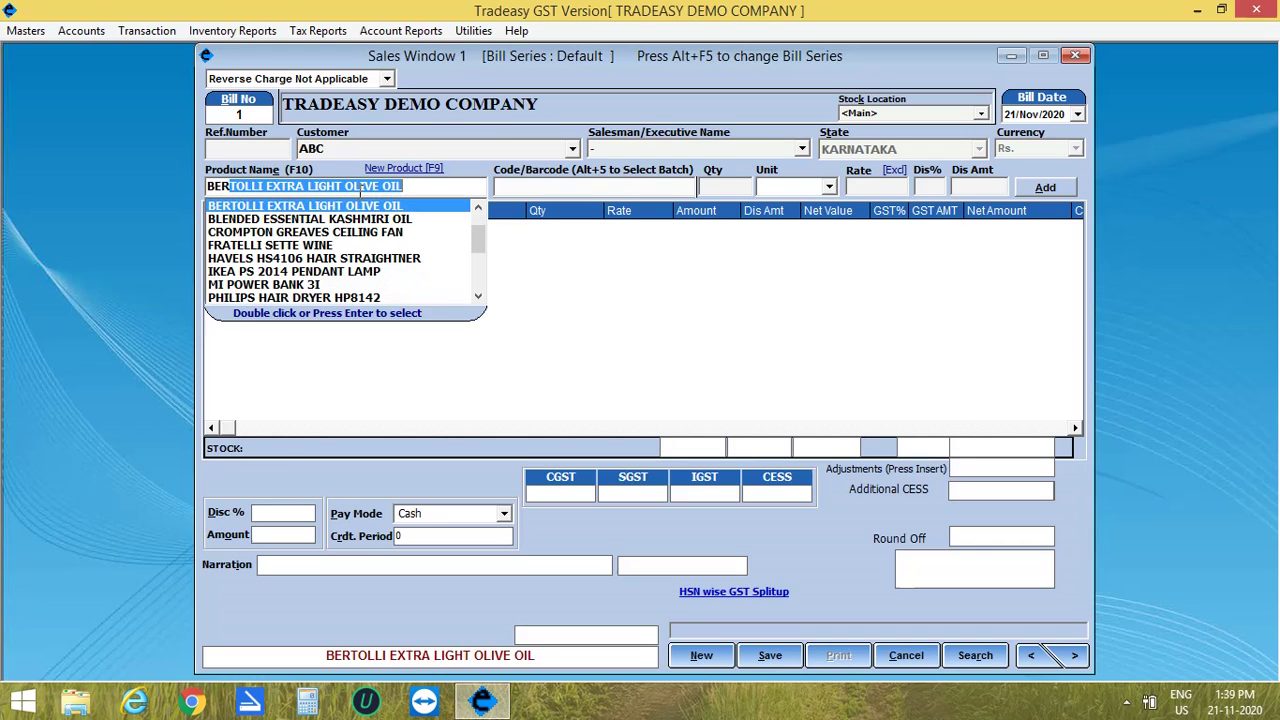
key(Return)
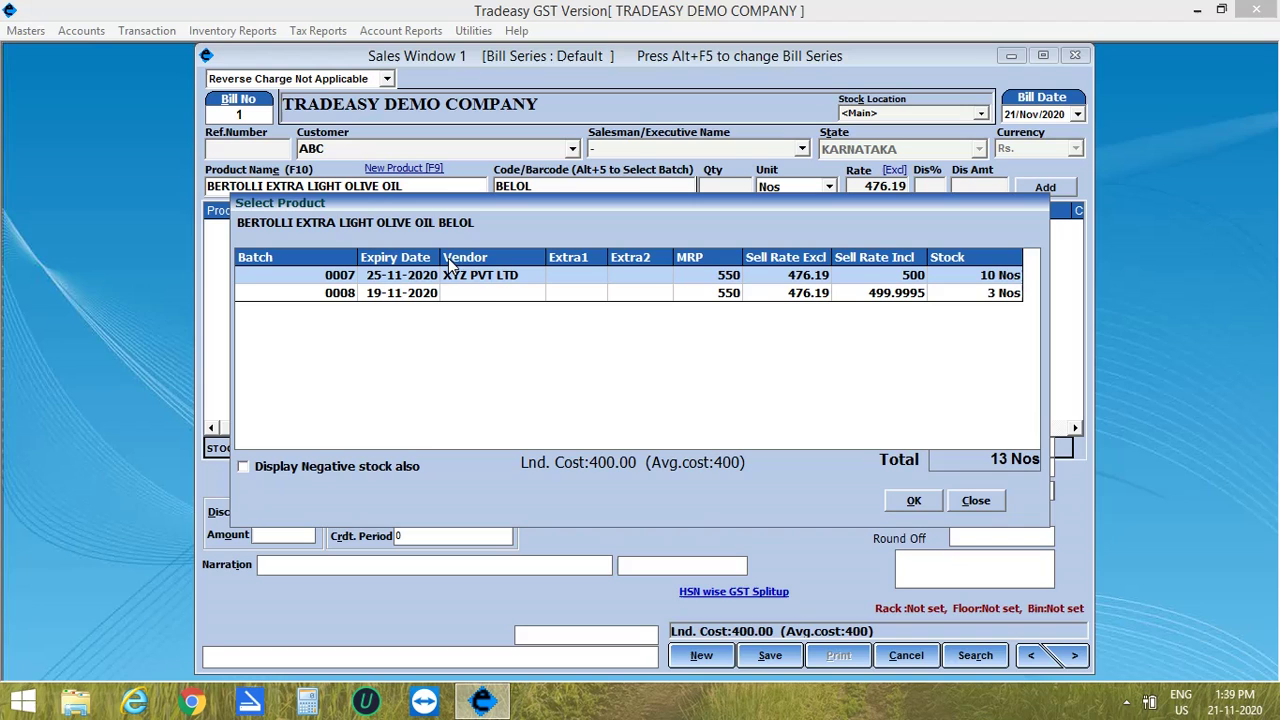
click(468, 294)
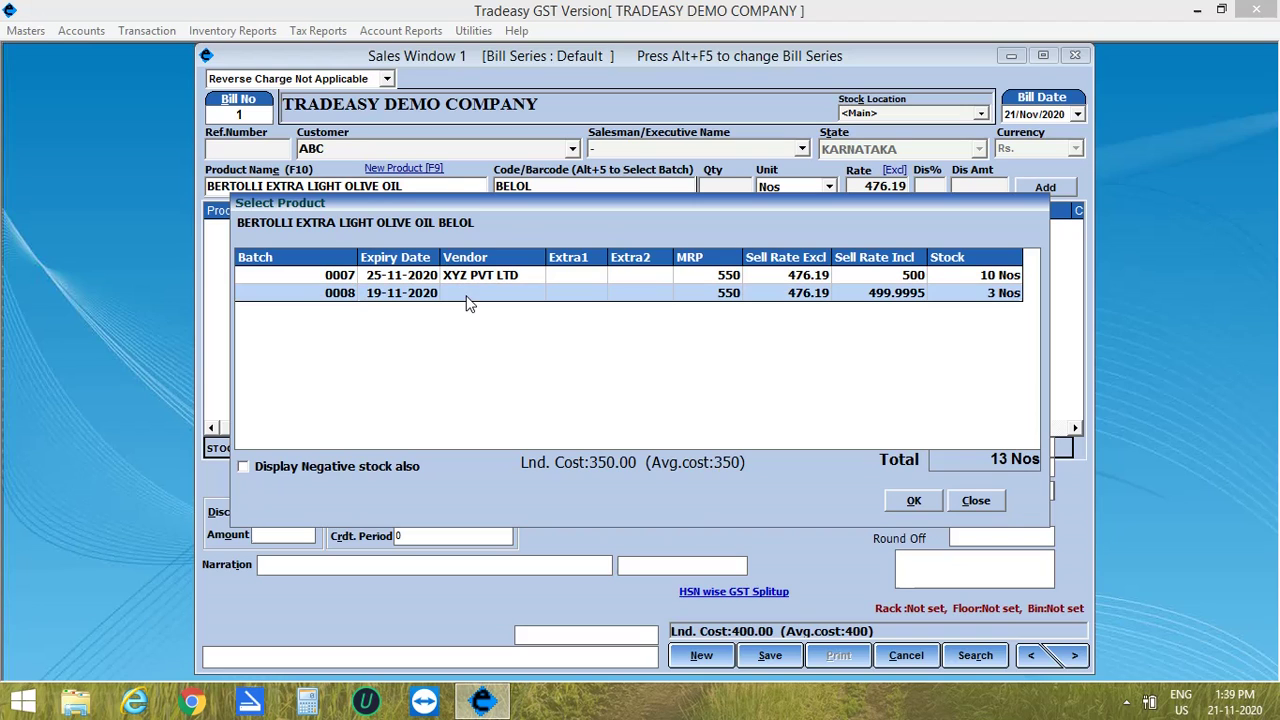
click(914, 506)
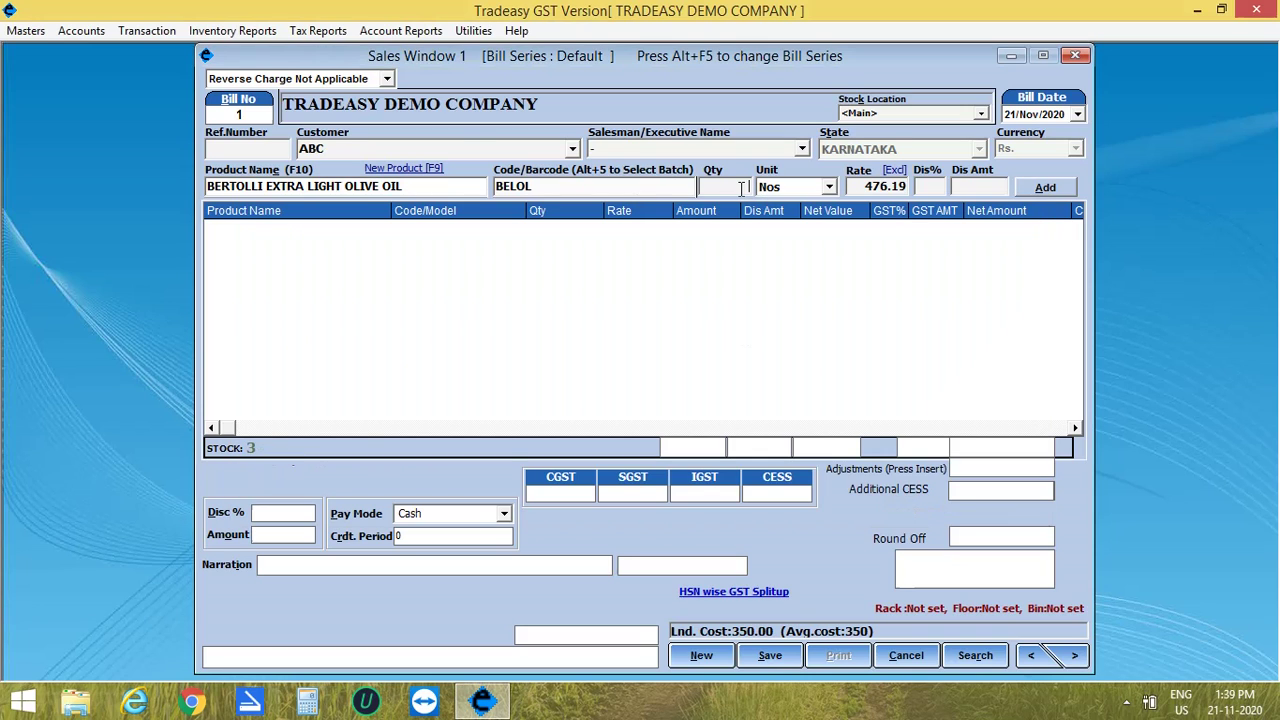
text(1)
key(Return)
key(Return)
key(Return)
key(Return)
key(Return)
key(Return)
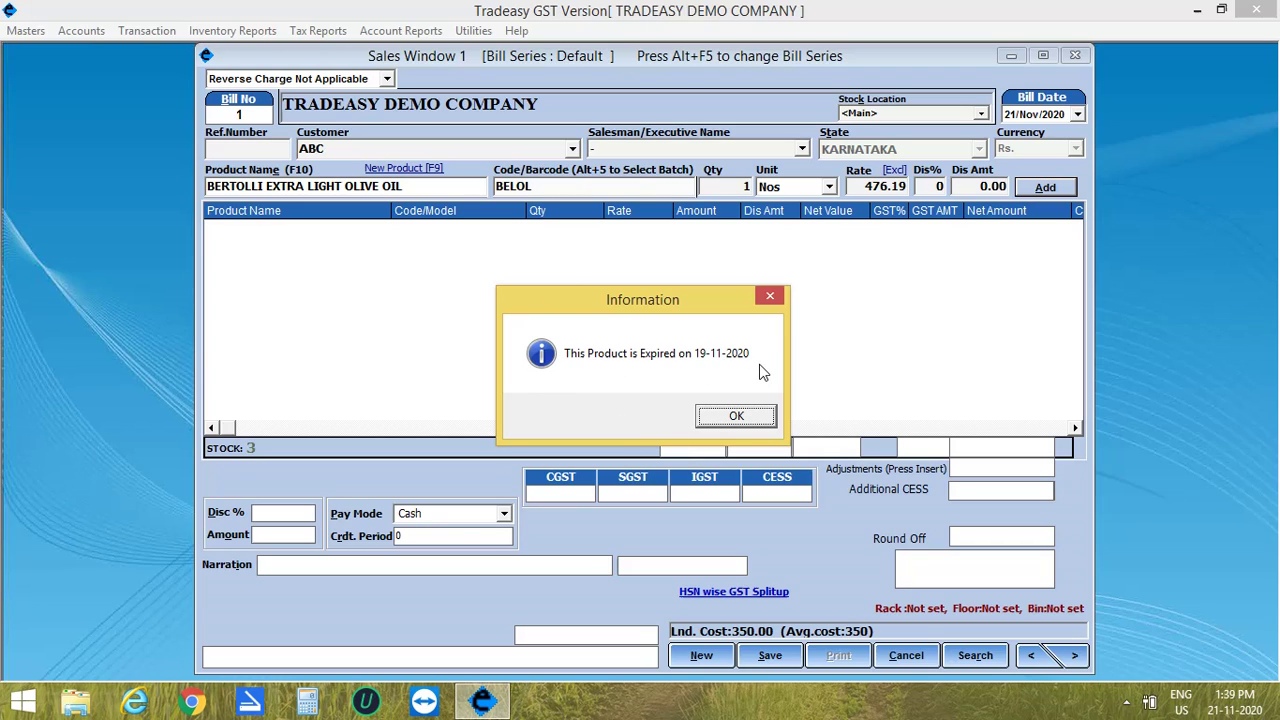
click(741, 418)
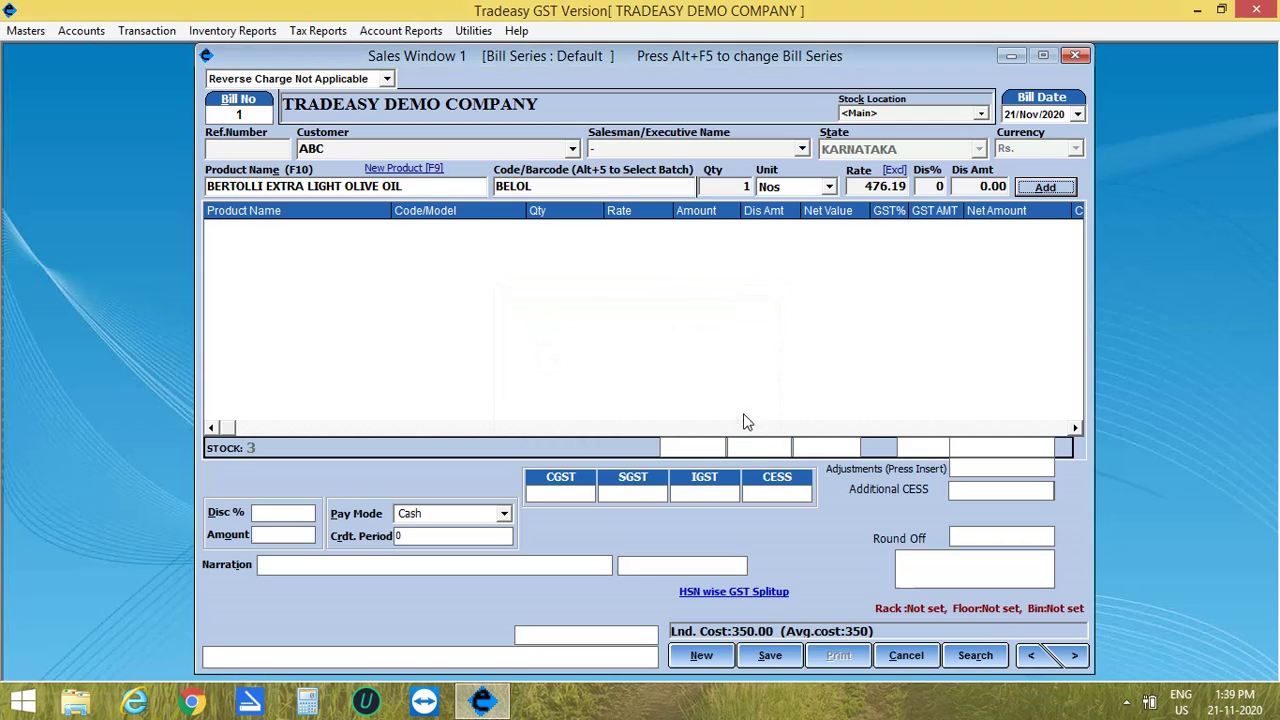
Step: Switch the olive oil to unexpired batch 0007 and add 1 Nos at 476.19, then check its batch details
click(448, 188)
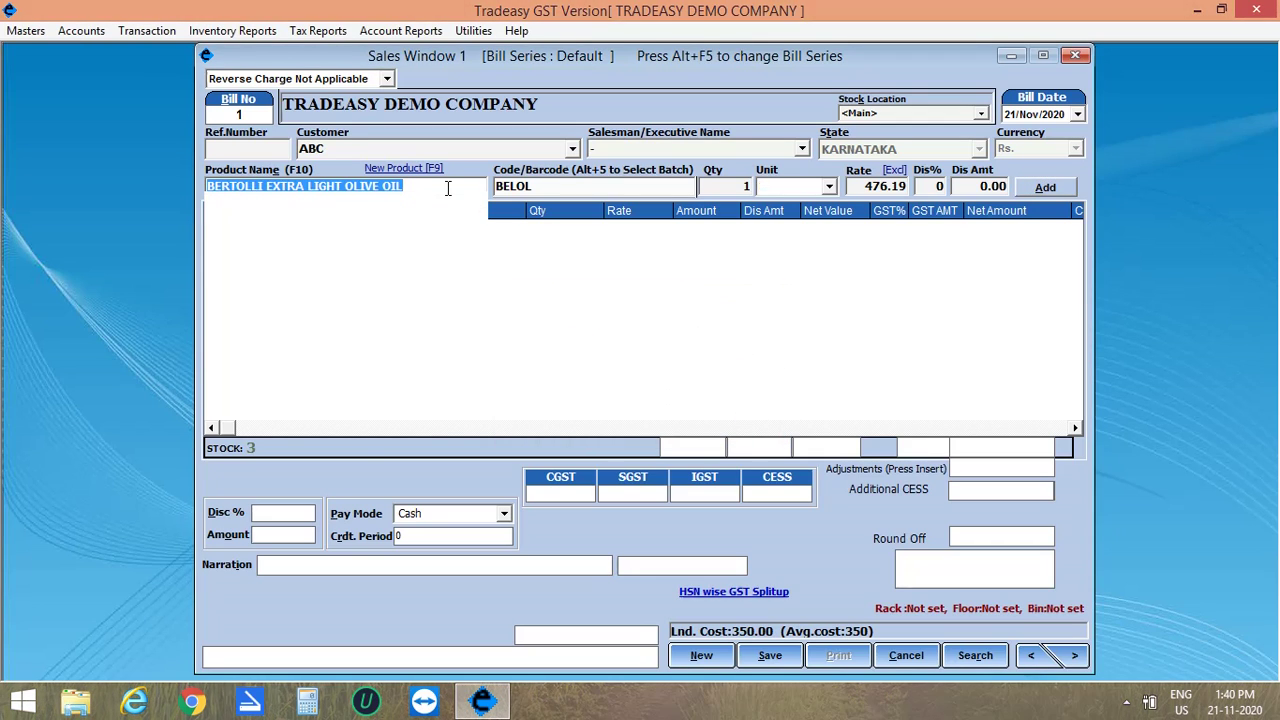
key(Return)
key(Return)
click(448, 190)
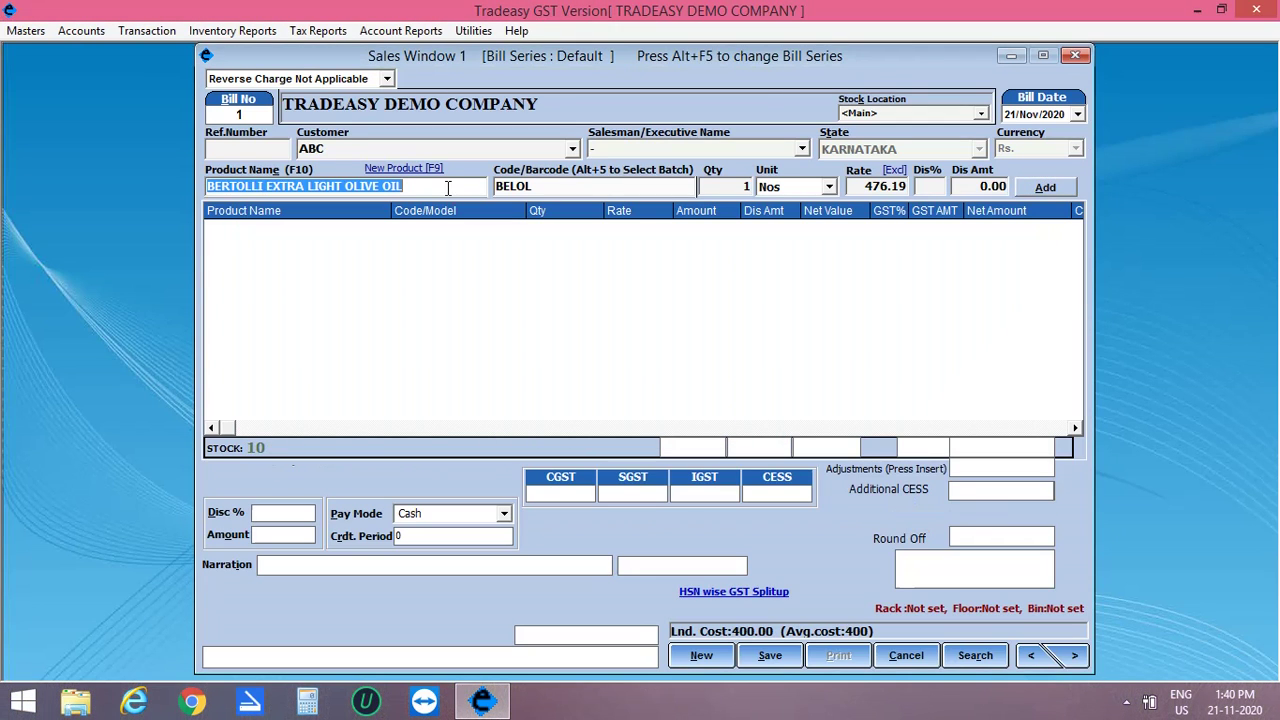
key(Return)
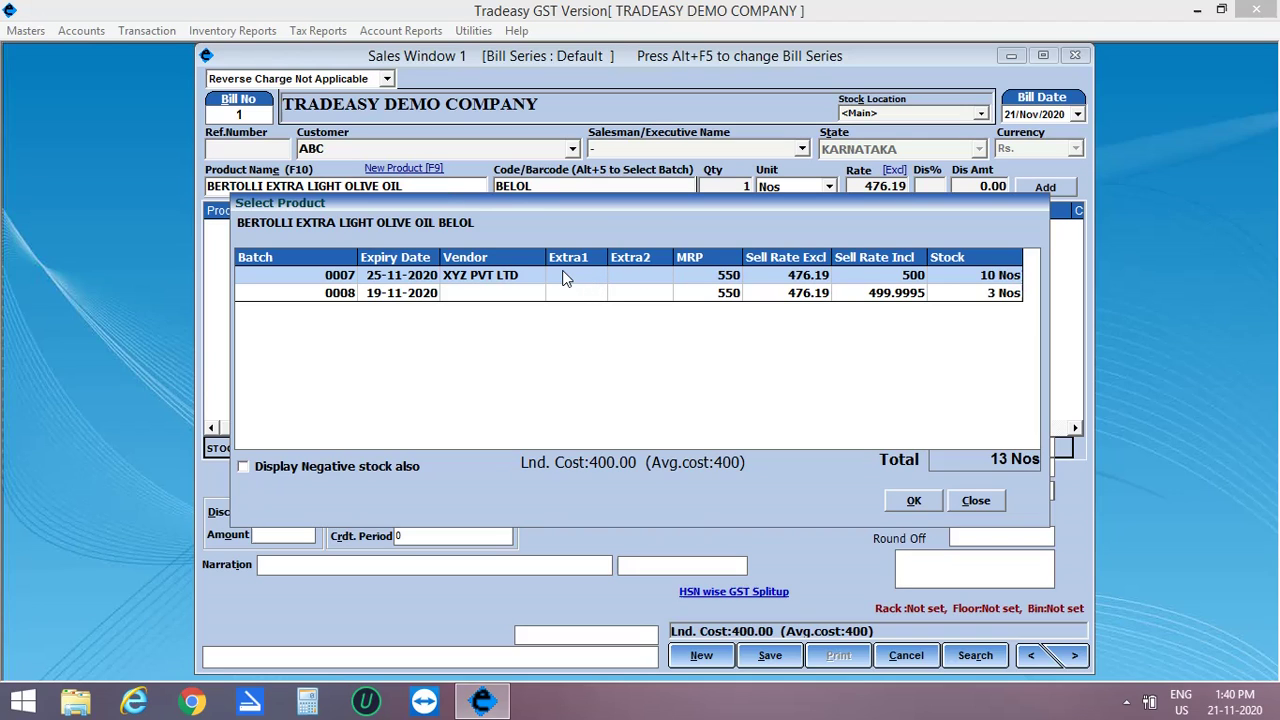
click(911, 499)
key(Return)
key(Return)
key(Return)
key(Return)
key(Return)
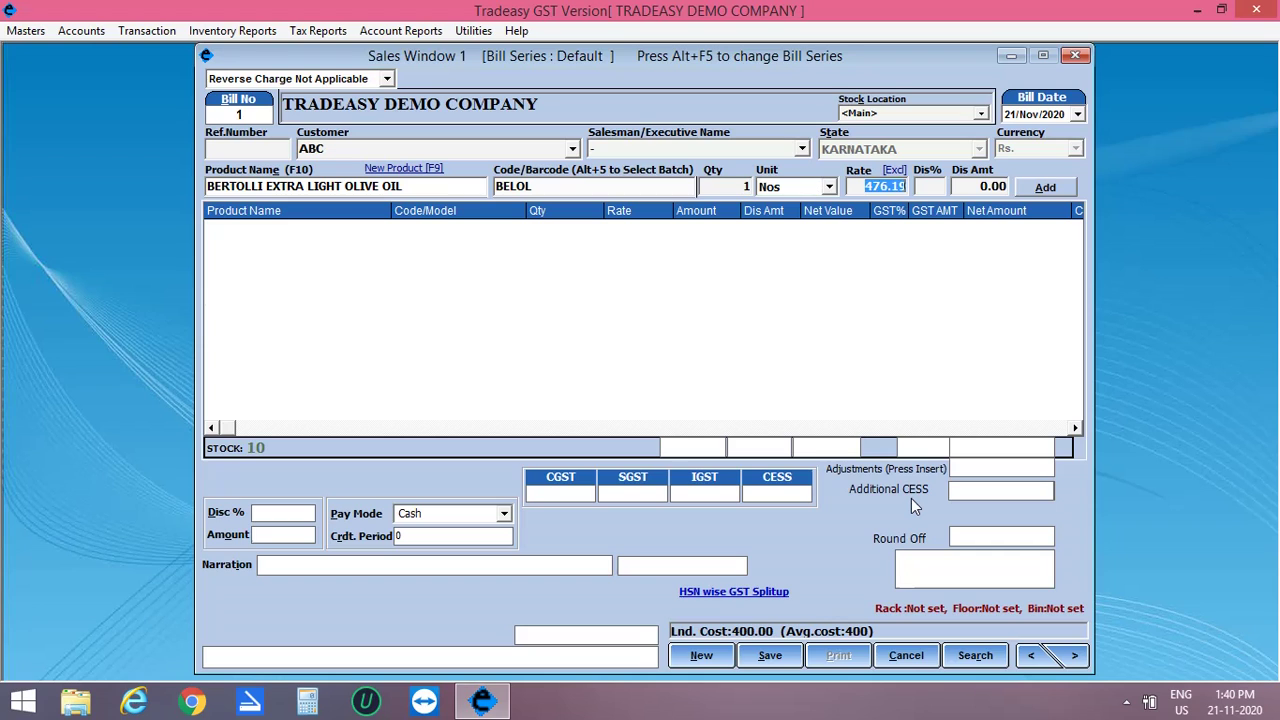
key(Return)
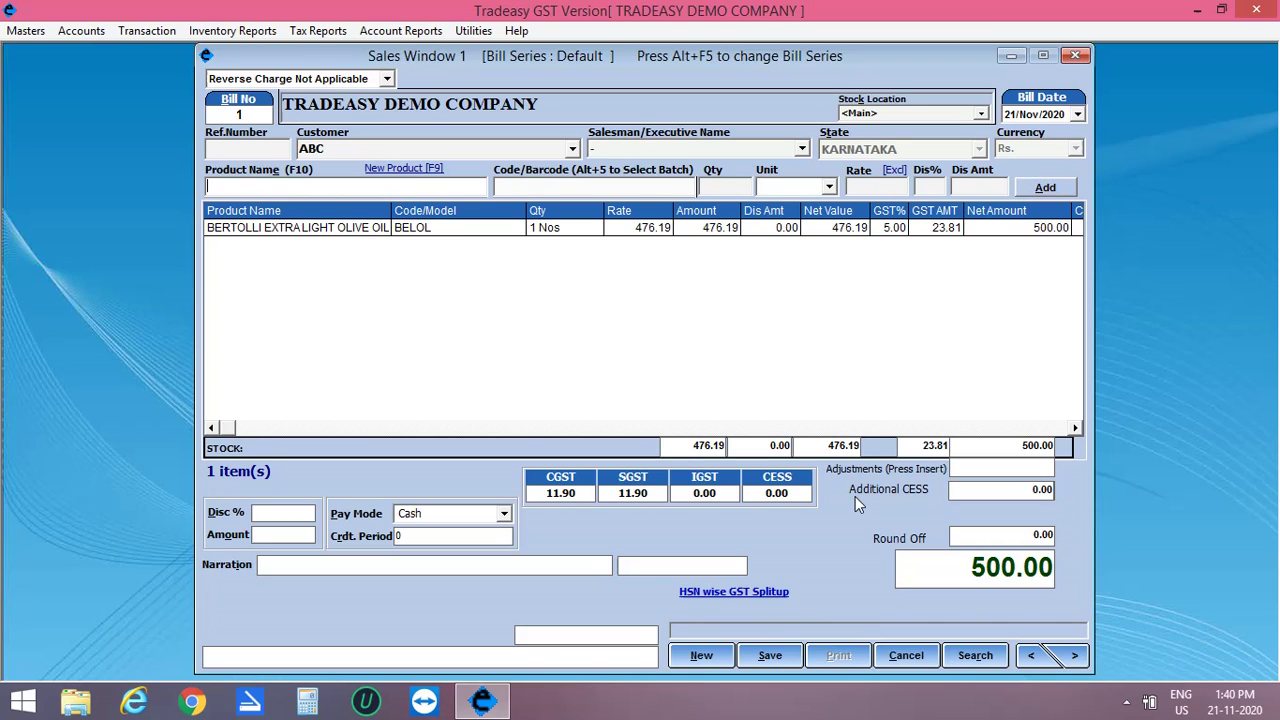
click(604, 238)
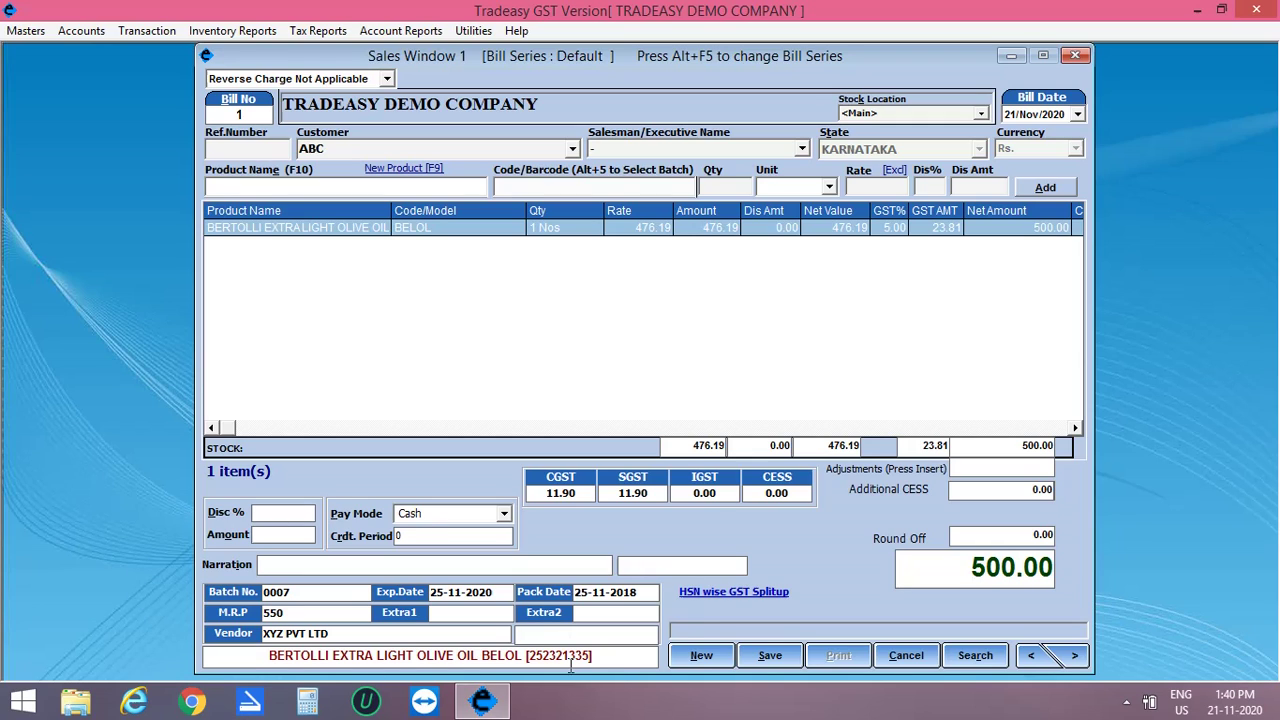
click(404, 187)
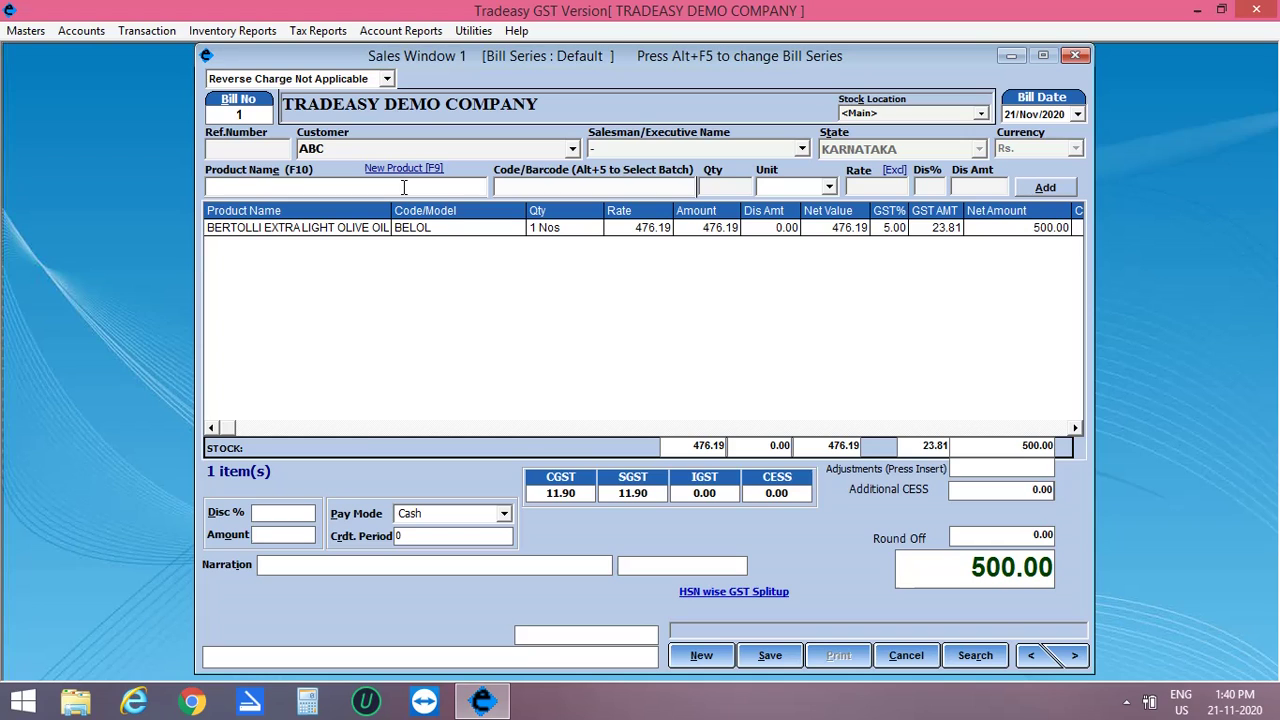
Step: Add 5 SAMSUNG GALAXY NOTE 10 PLUS from batch 0001 to the bill
text(SAMSUNG GALAXY NOTE 10 PLUS)
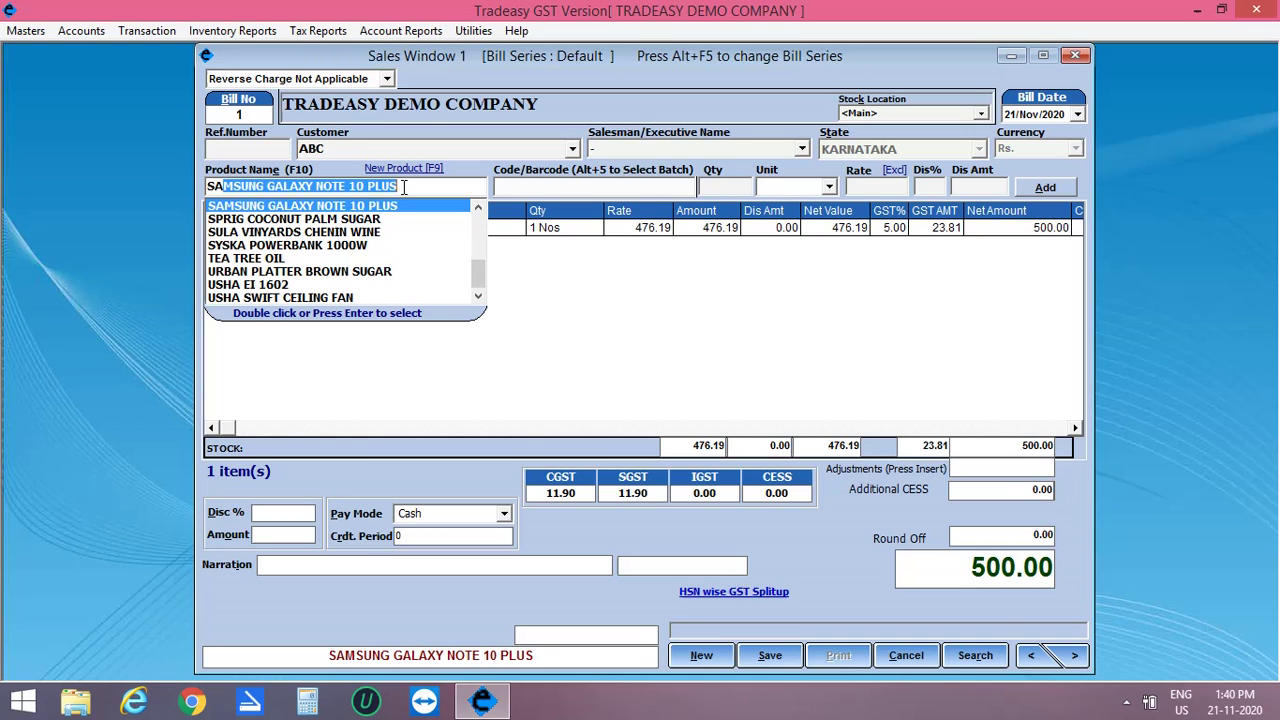
key(Return)
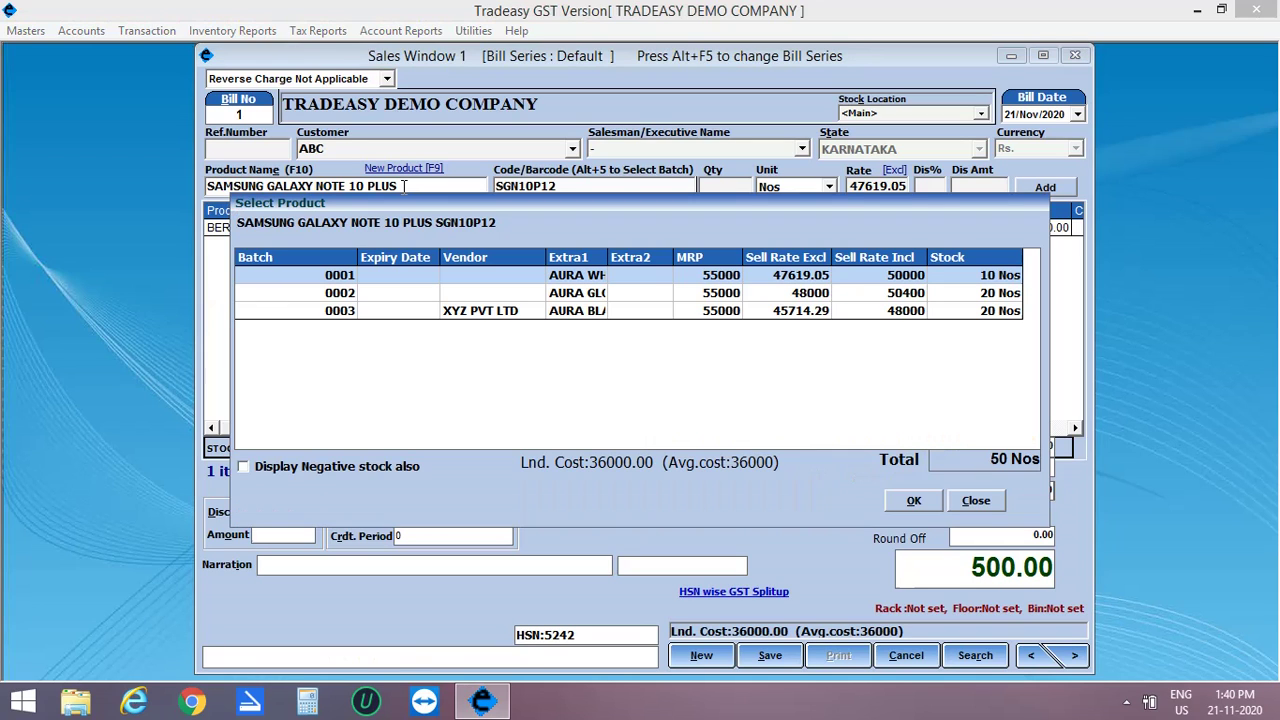
double_click(599, 275)
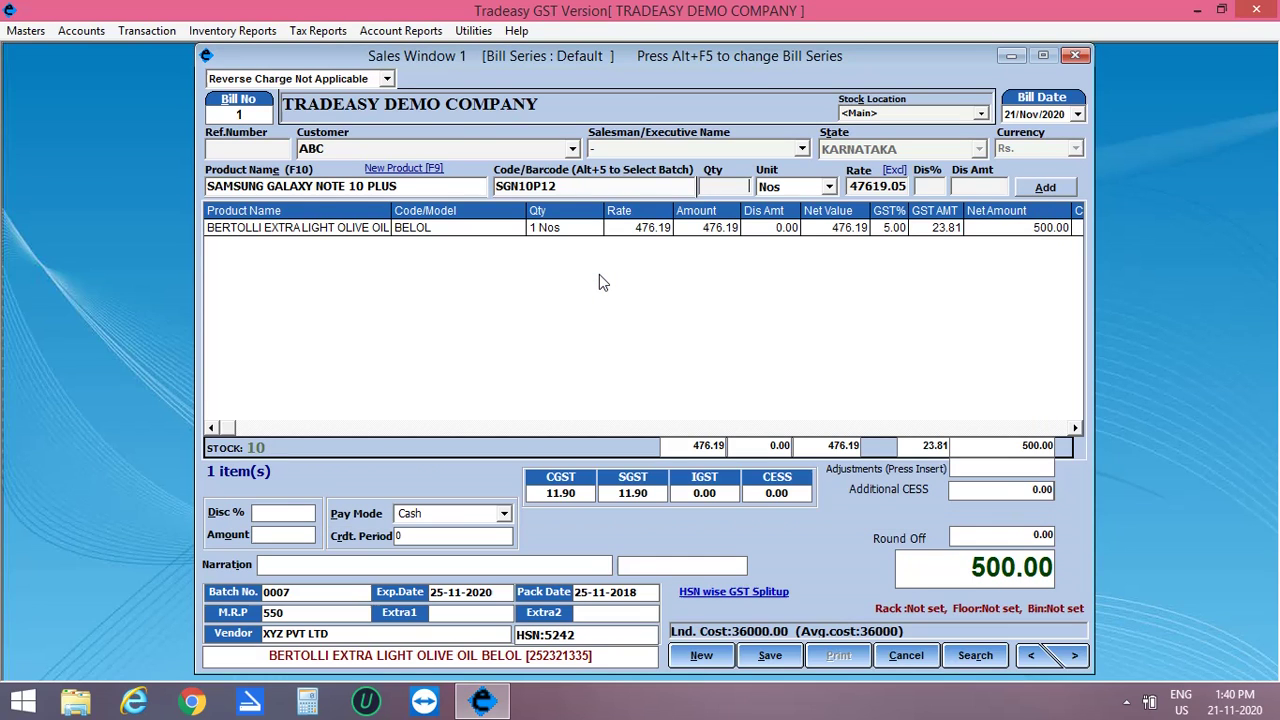
text(5)
key(Return)
key(Return)
key(Return)
key(Return)
key(Return)
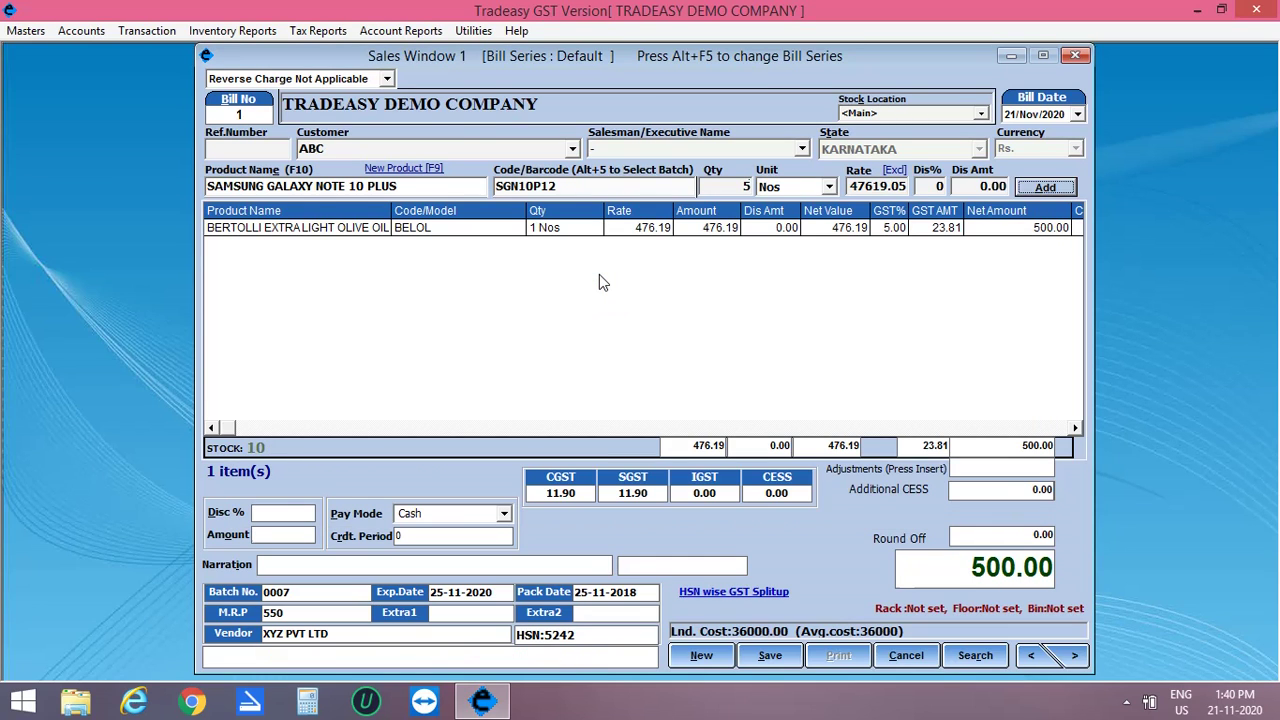
Step: Save the 250500.00 bill, agree to print it, and close the invoice preview
click(788, 656)
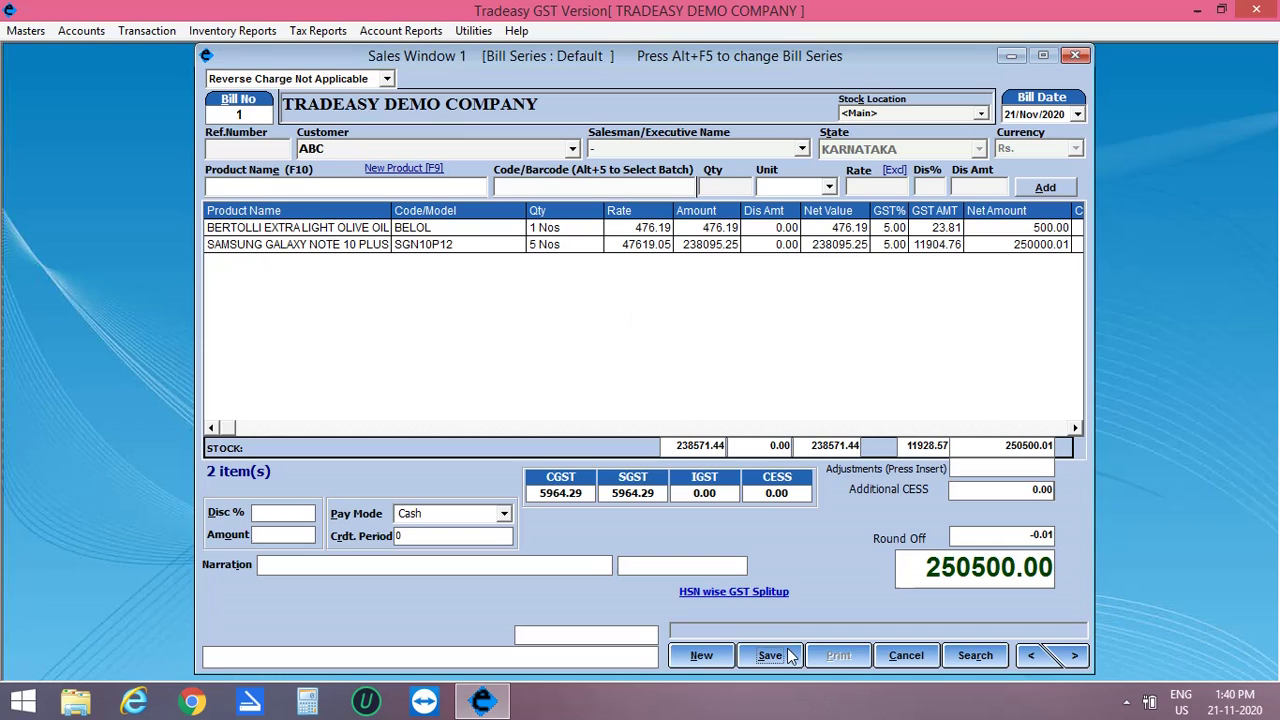
click(626, 420)
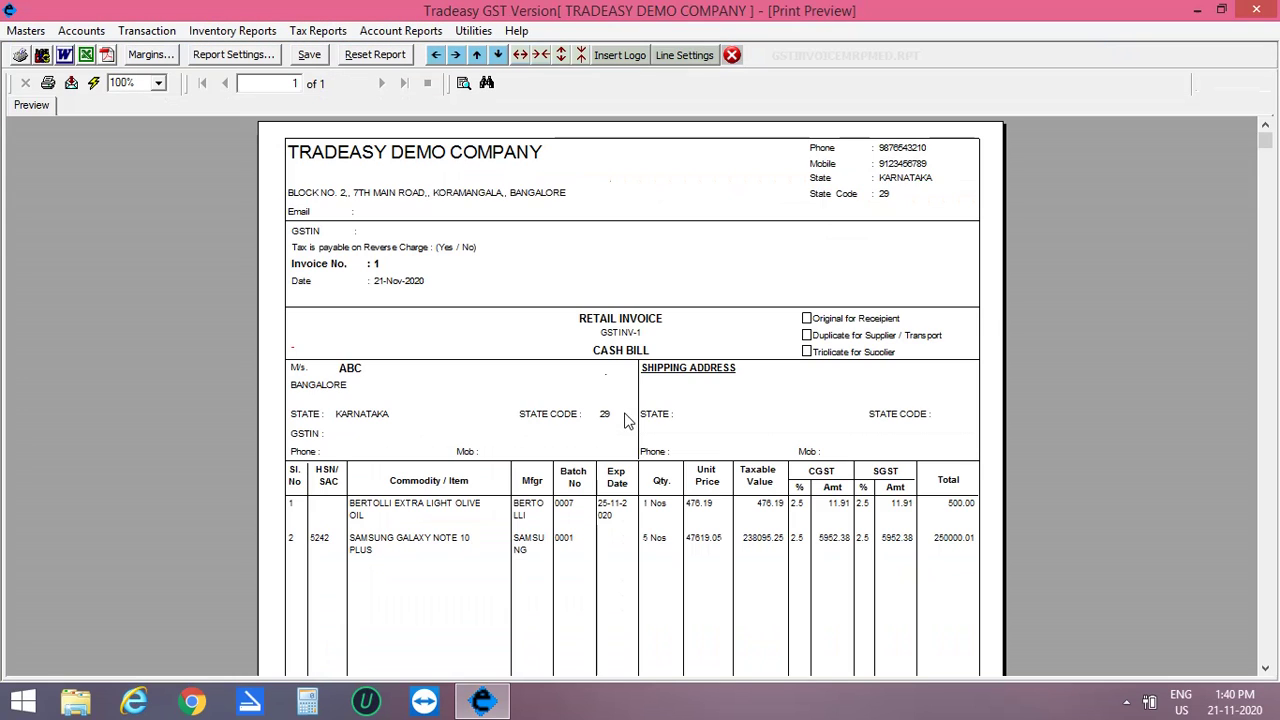
drag(1266, 142, 1263, 268)
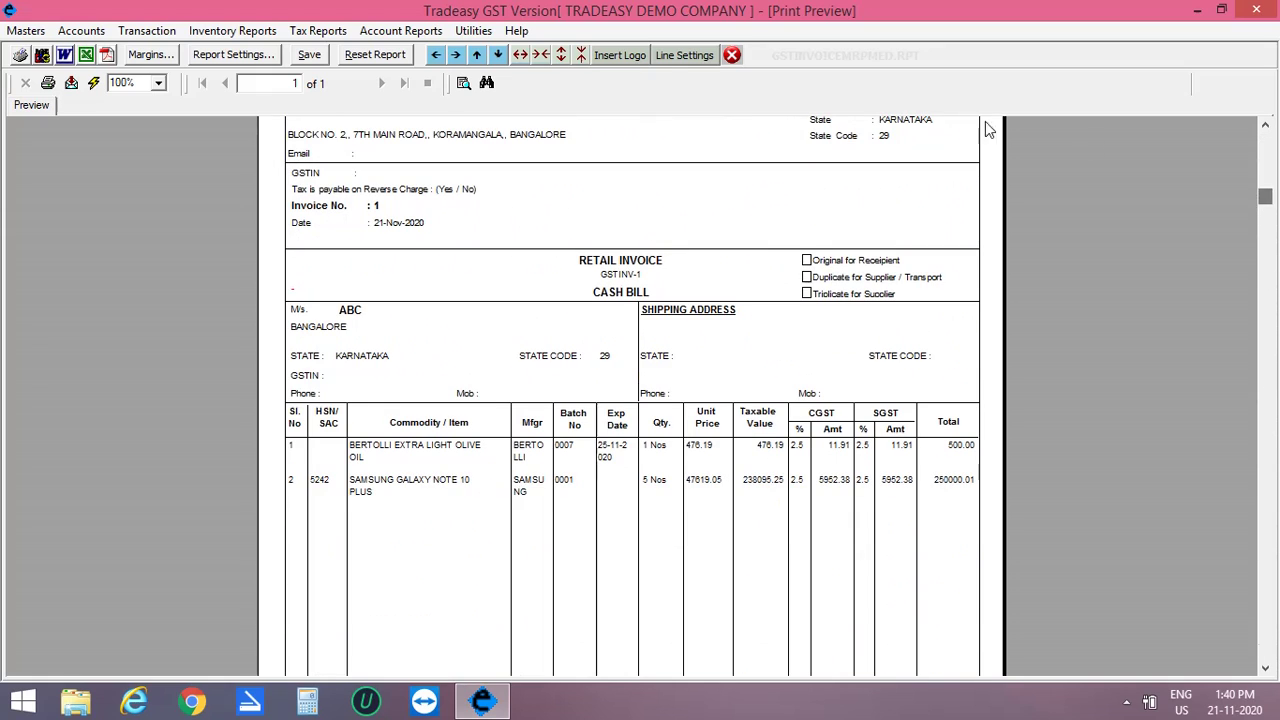
click(732, 55)
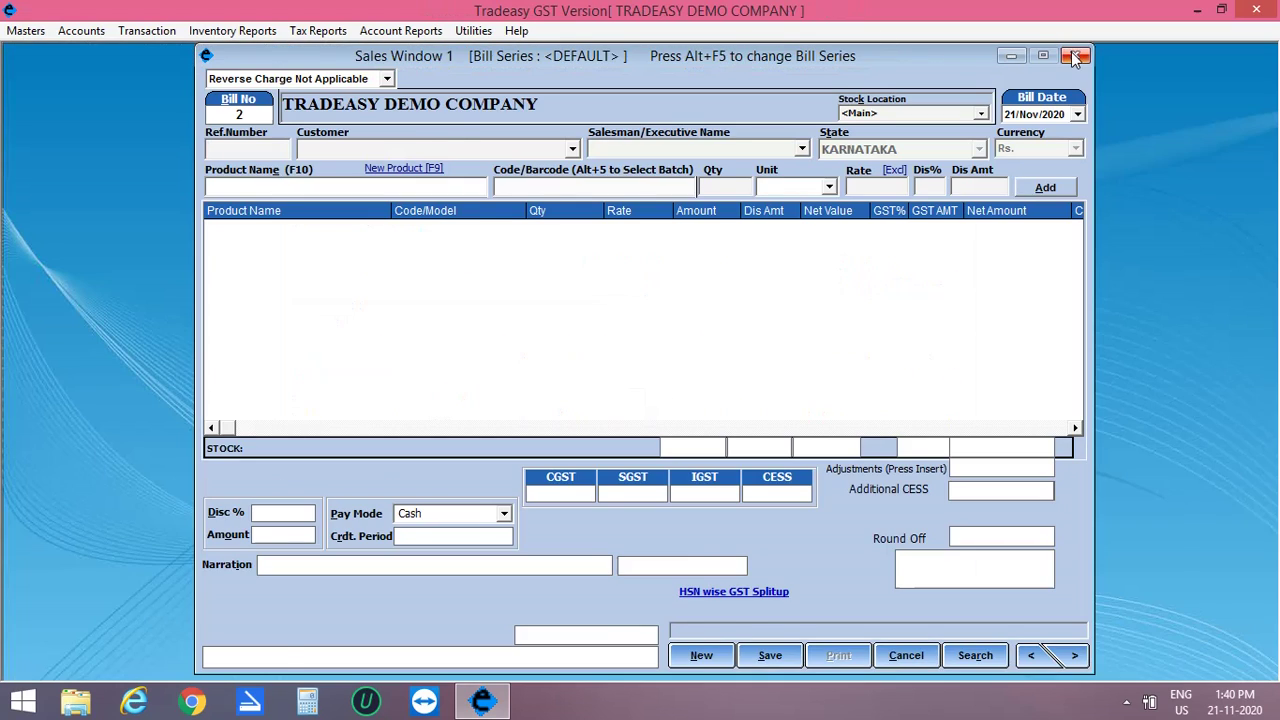
Step: Close the sales window and load the Batch Wise Stock register for all products
click(1075, 55)
click(235, 31)
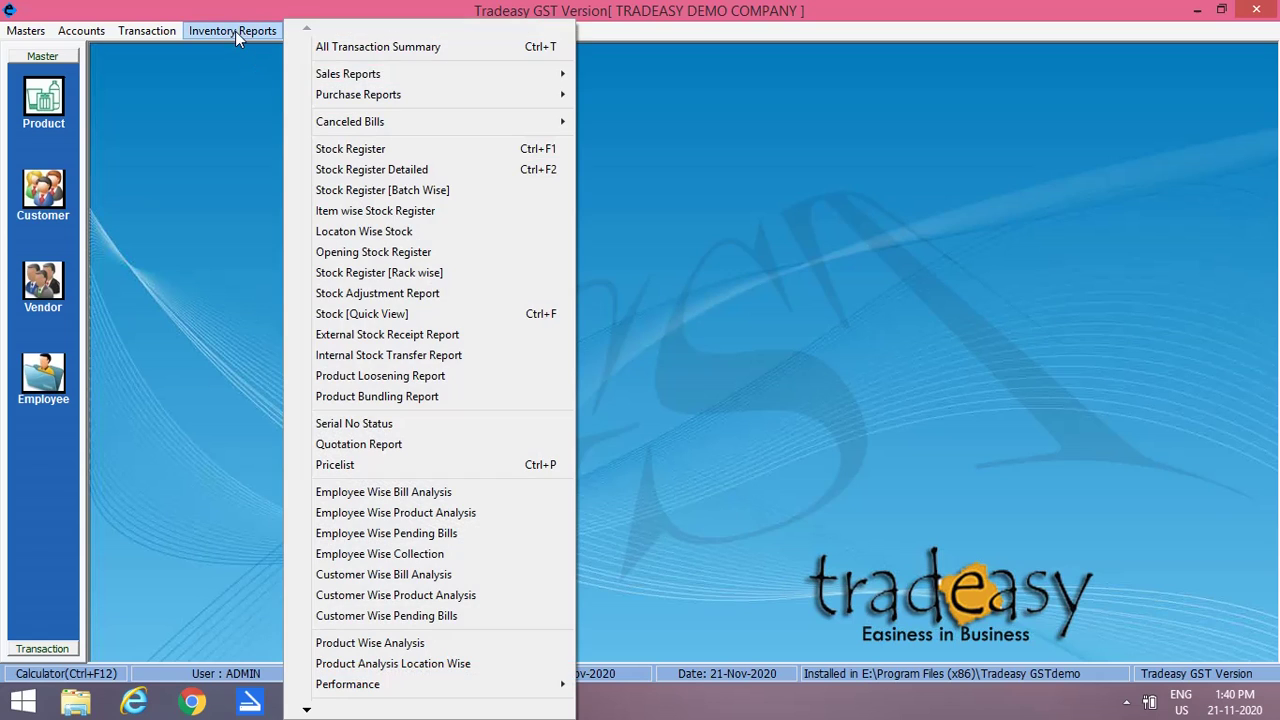
mouse_move(335, 74)
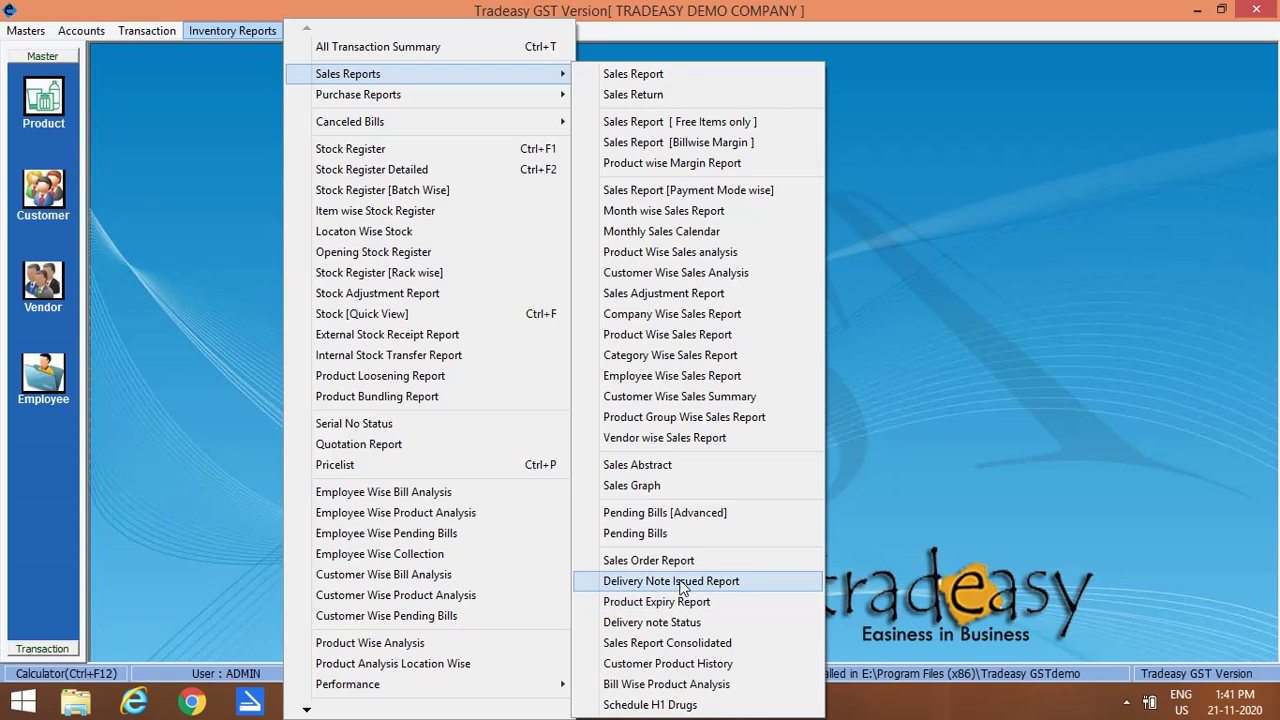
mouse_move(504, 94)
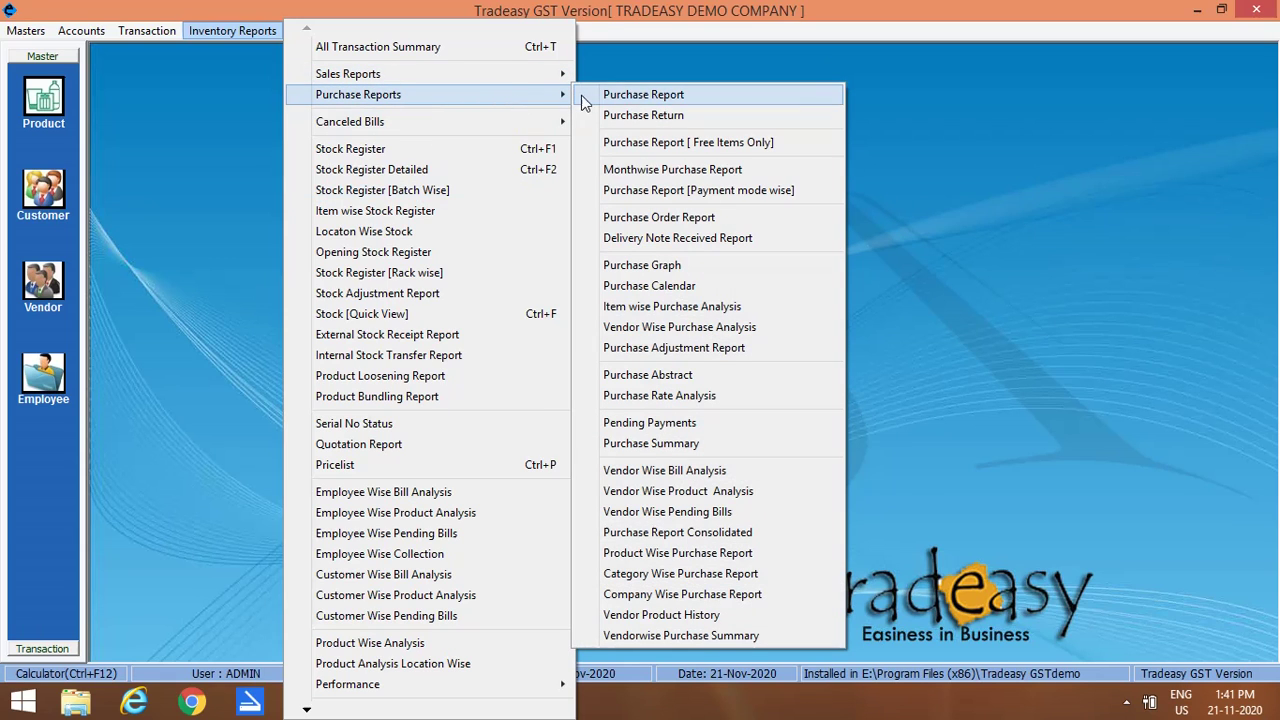
click(433, 196)
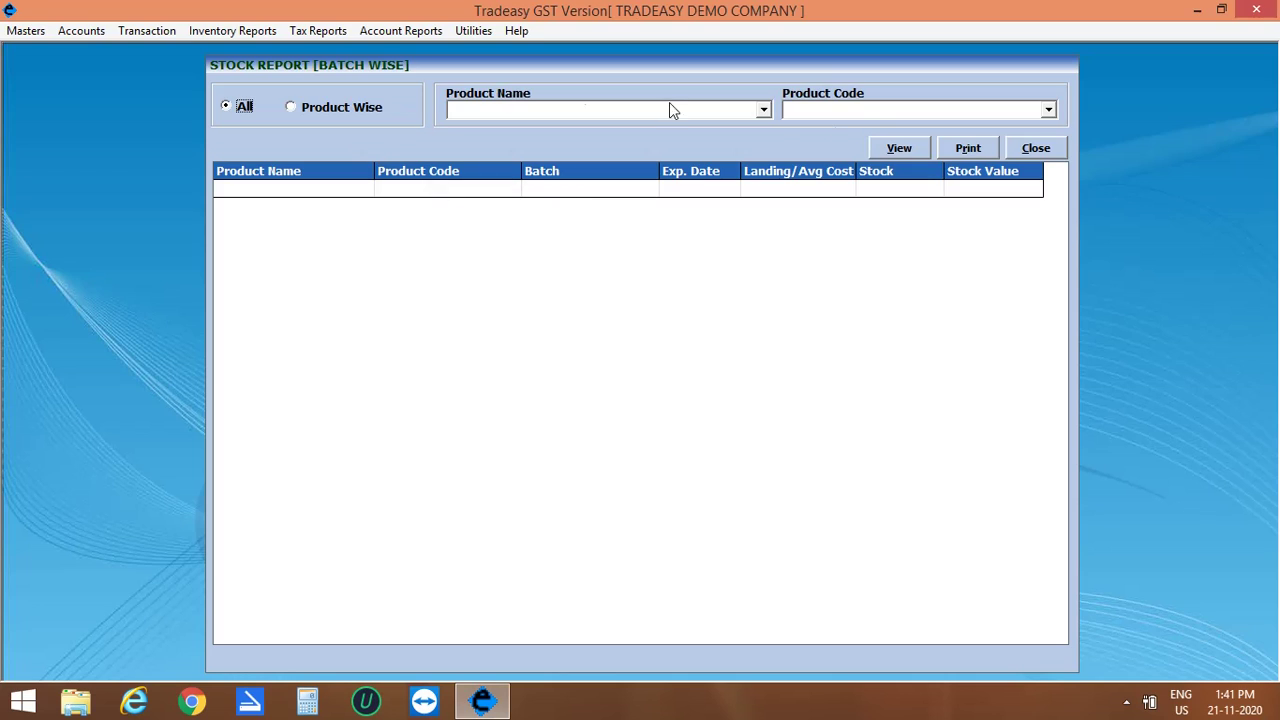
click(899, 148)
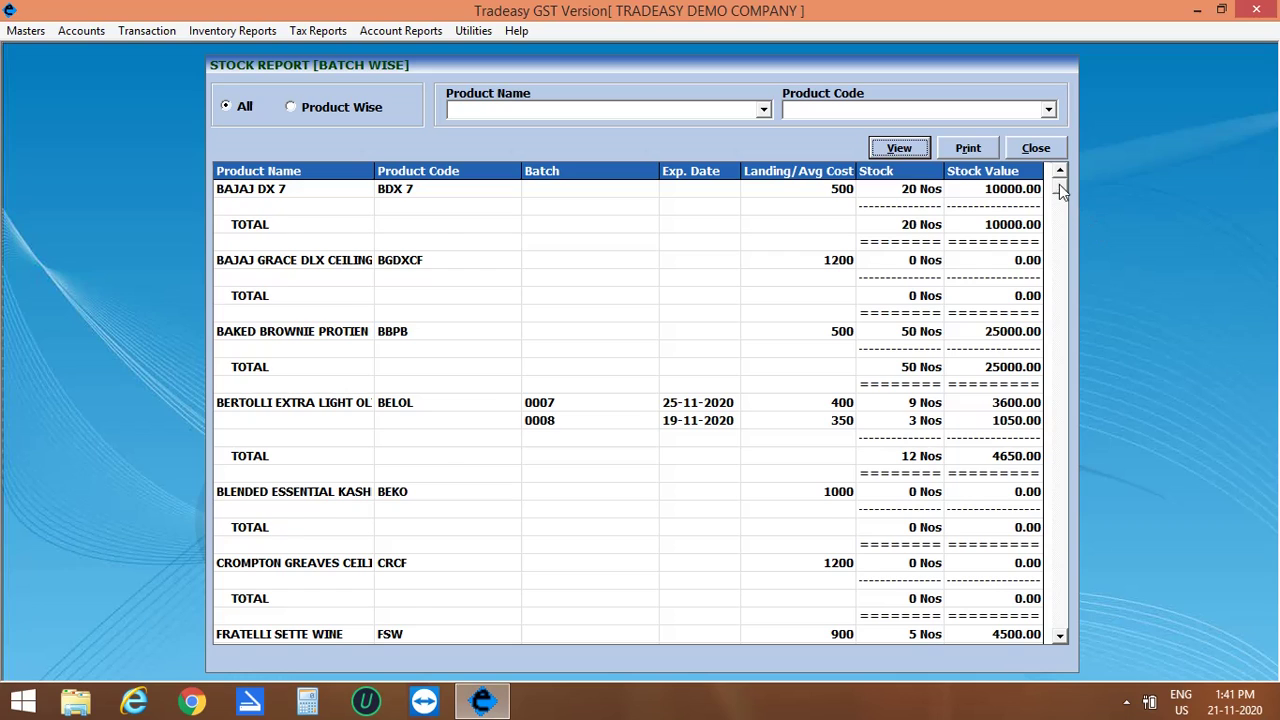
click(1060, 312)
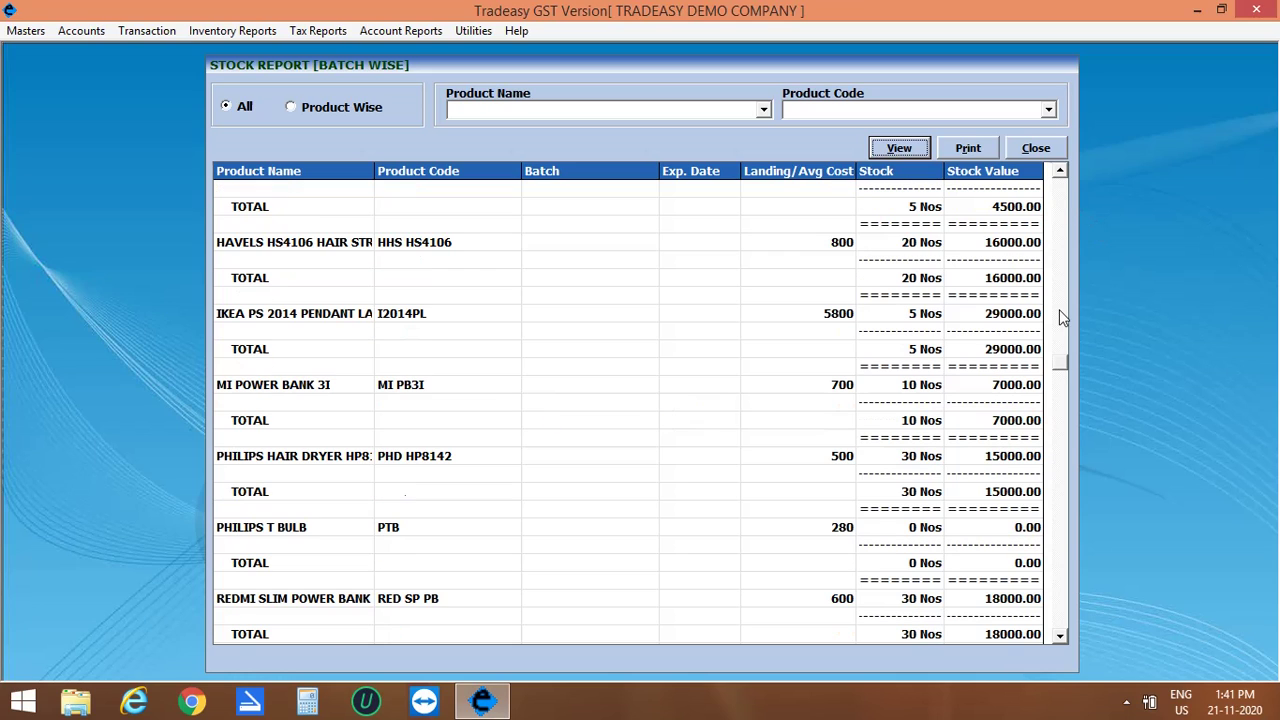
click(1060, 361)
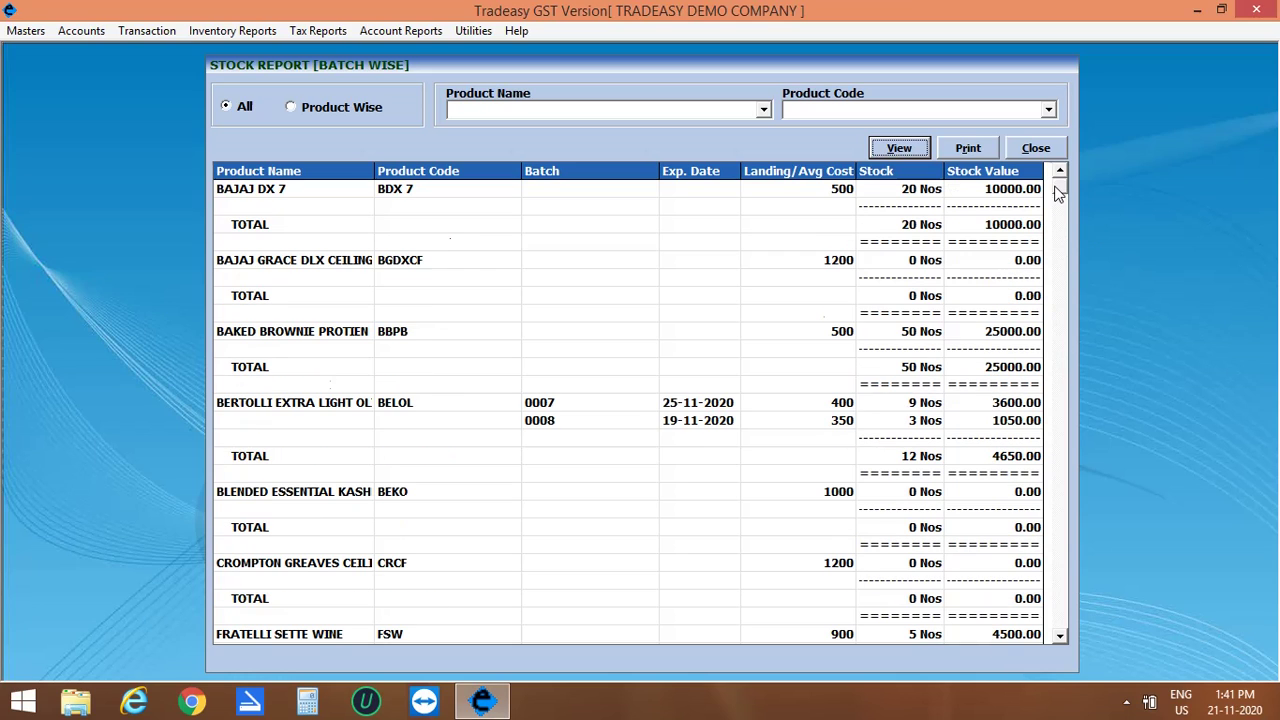
Step: Filter the stock to BERTOLLI EXTRA LIGHT OLIVE OIL, review its batch, expiry, cost and stock columns, then close
click(287, 106)
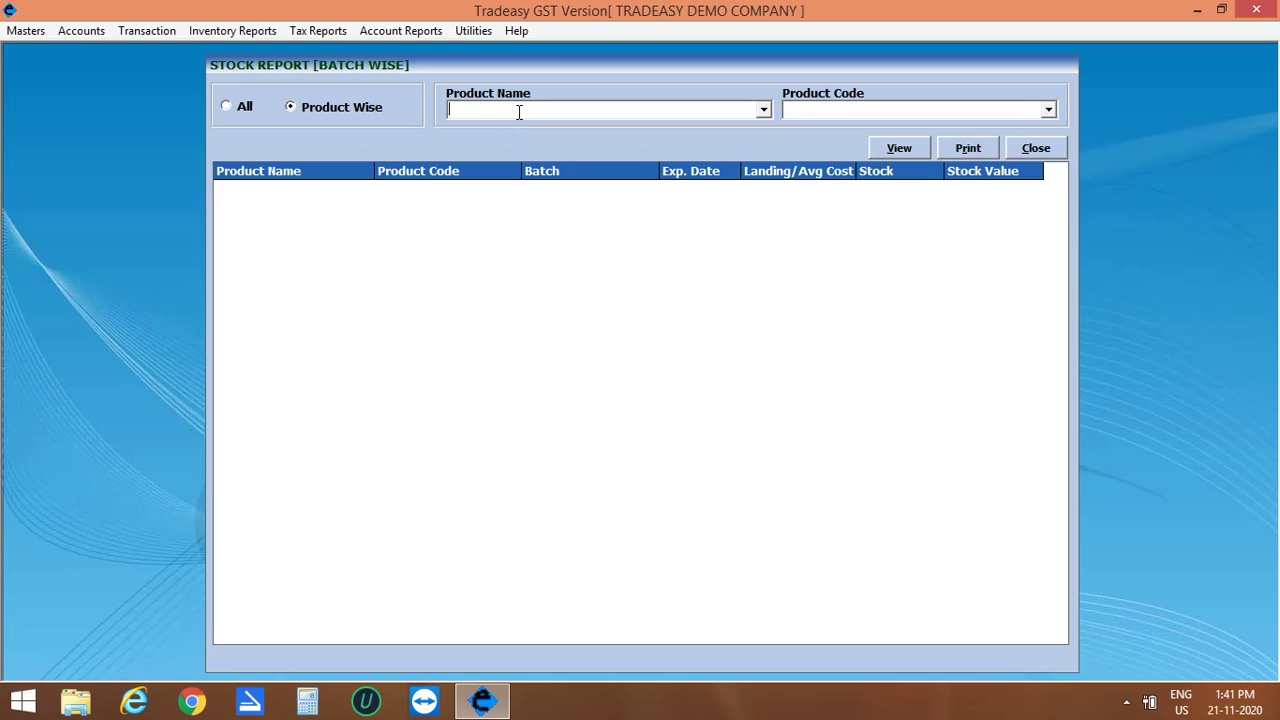
text(BERTOLLI EXTRA LIGHT OLIVE OIL)
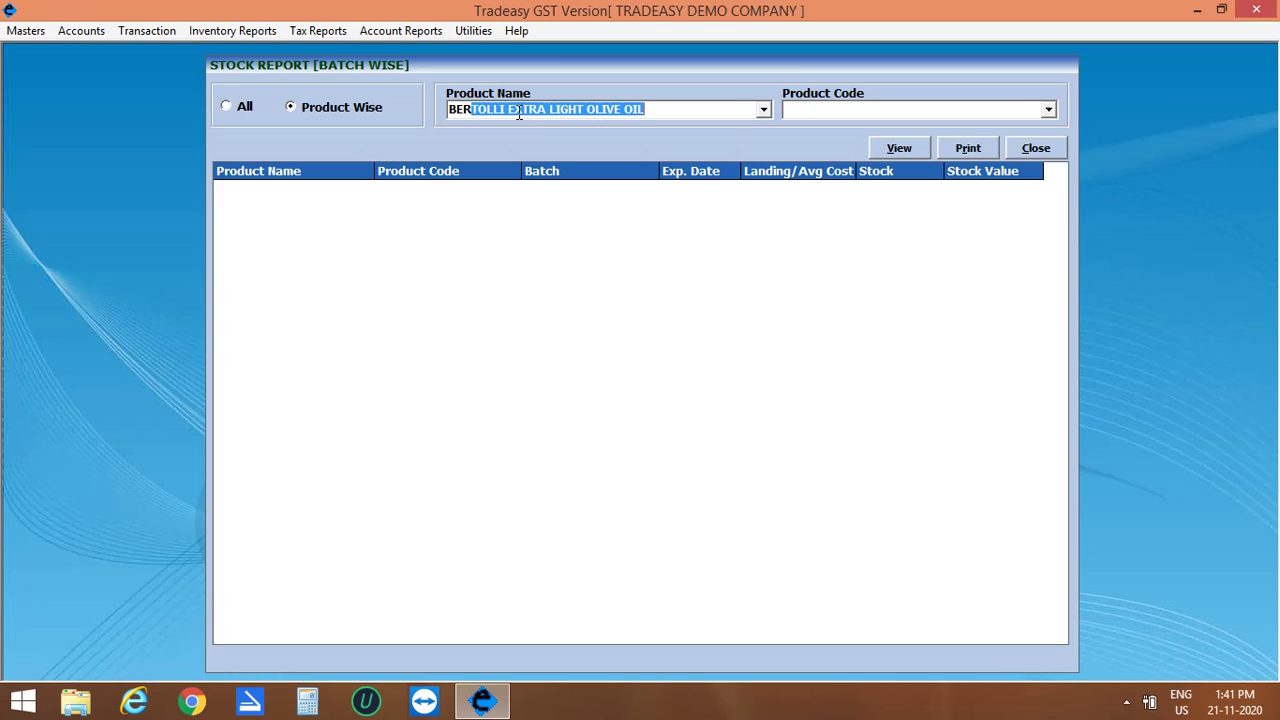
click(878, 110)
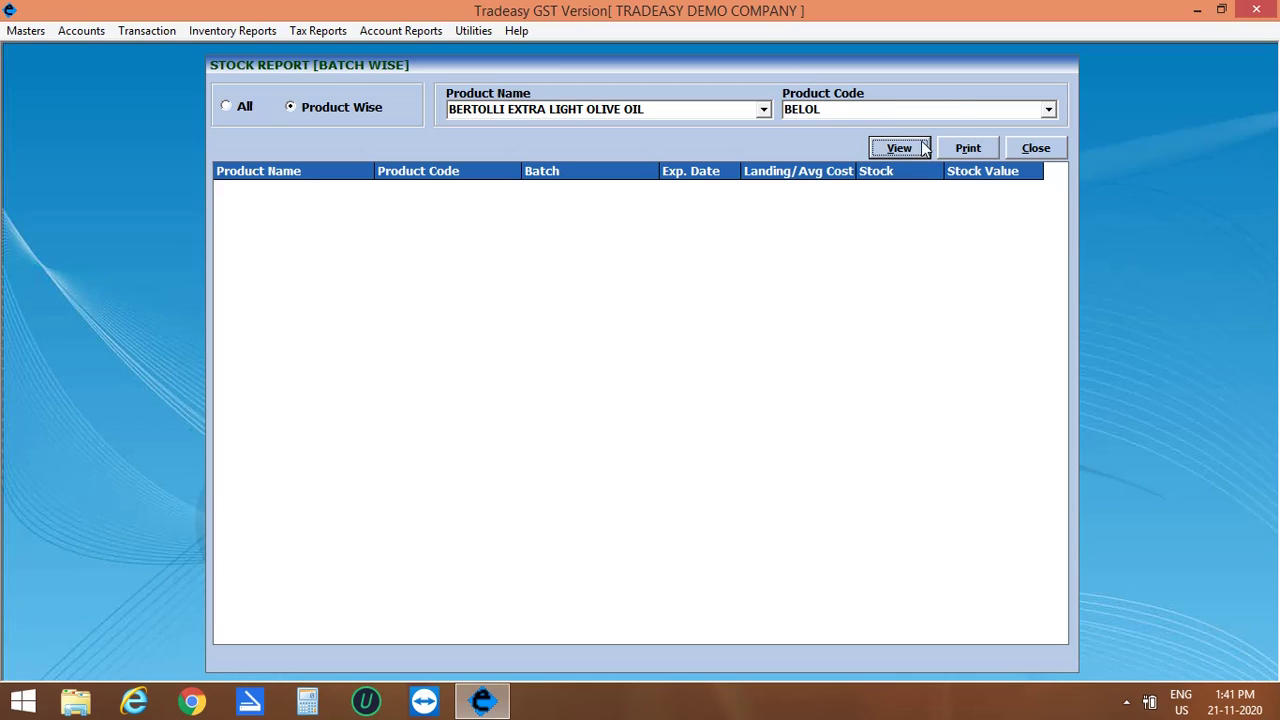
click(915, 148)
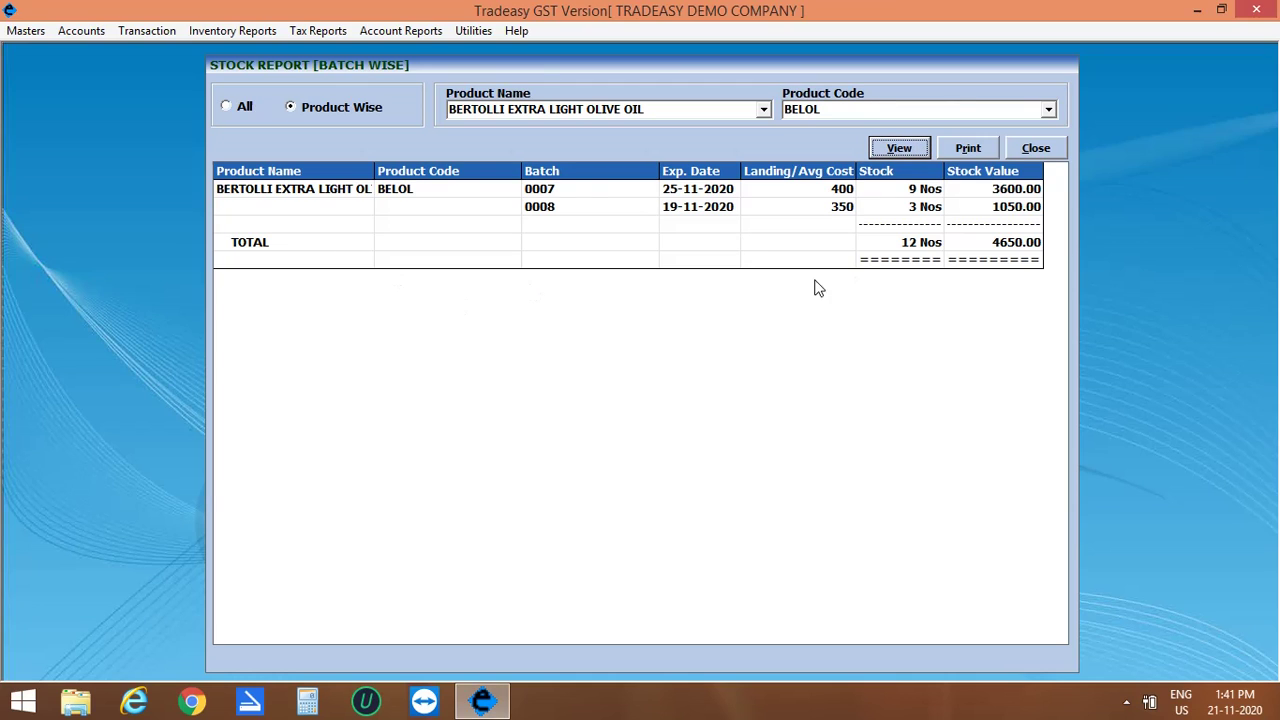
click(575, 177)
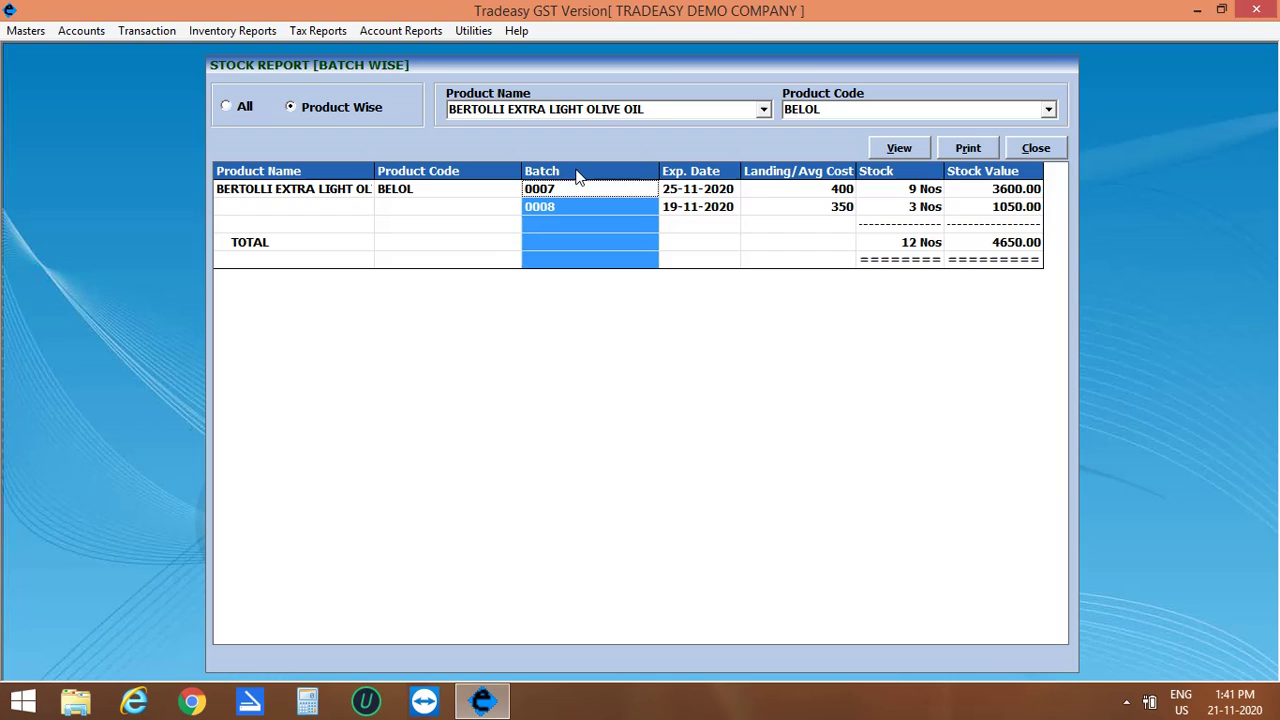
click(686, 174)
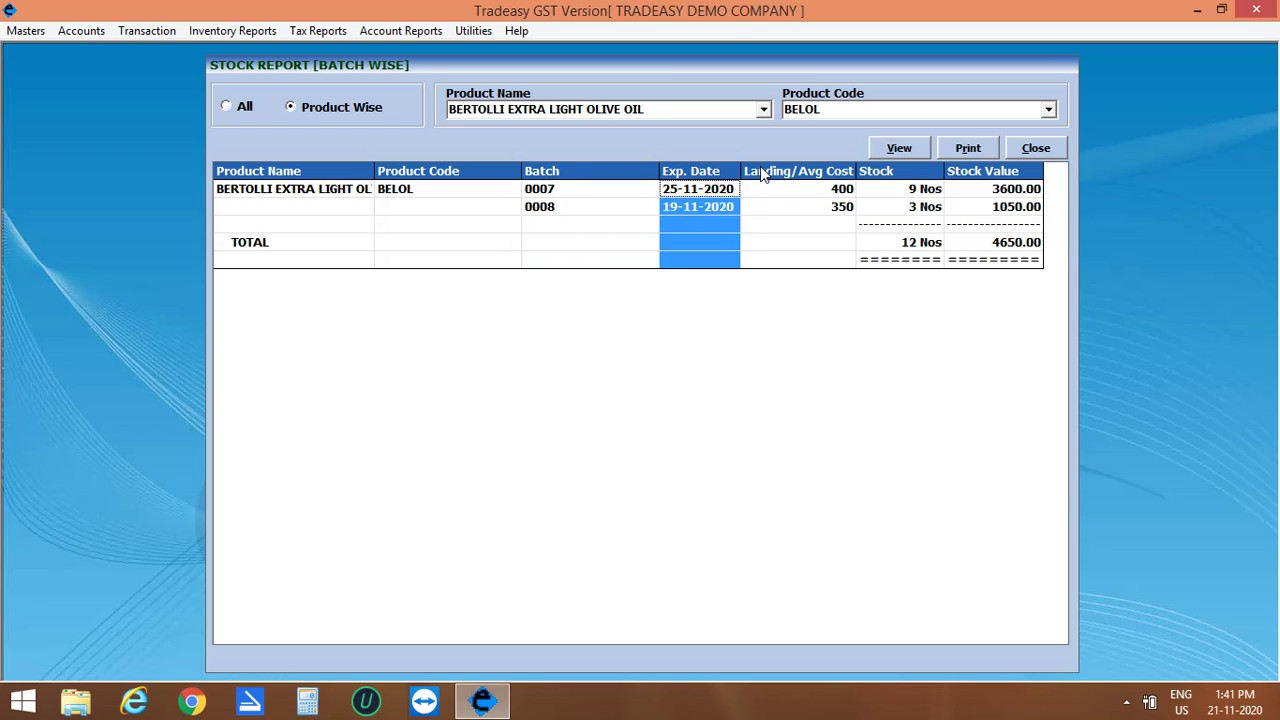
click(783, 172)
click(918, 174)
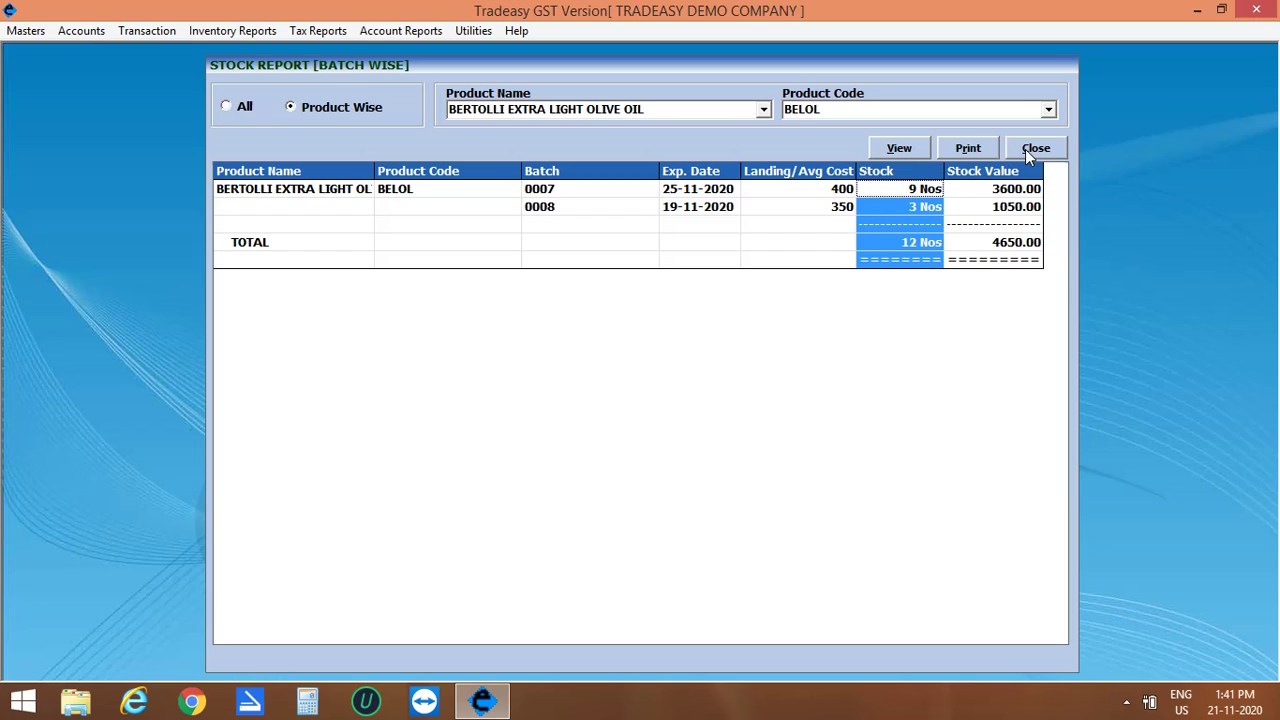
click(1033, 150)
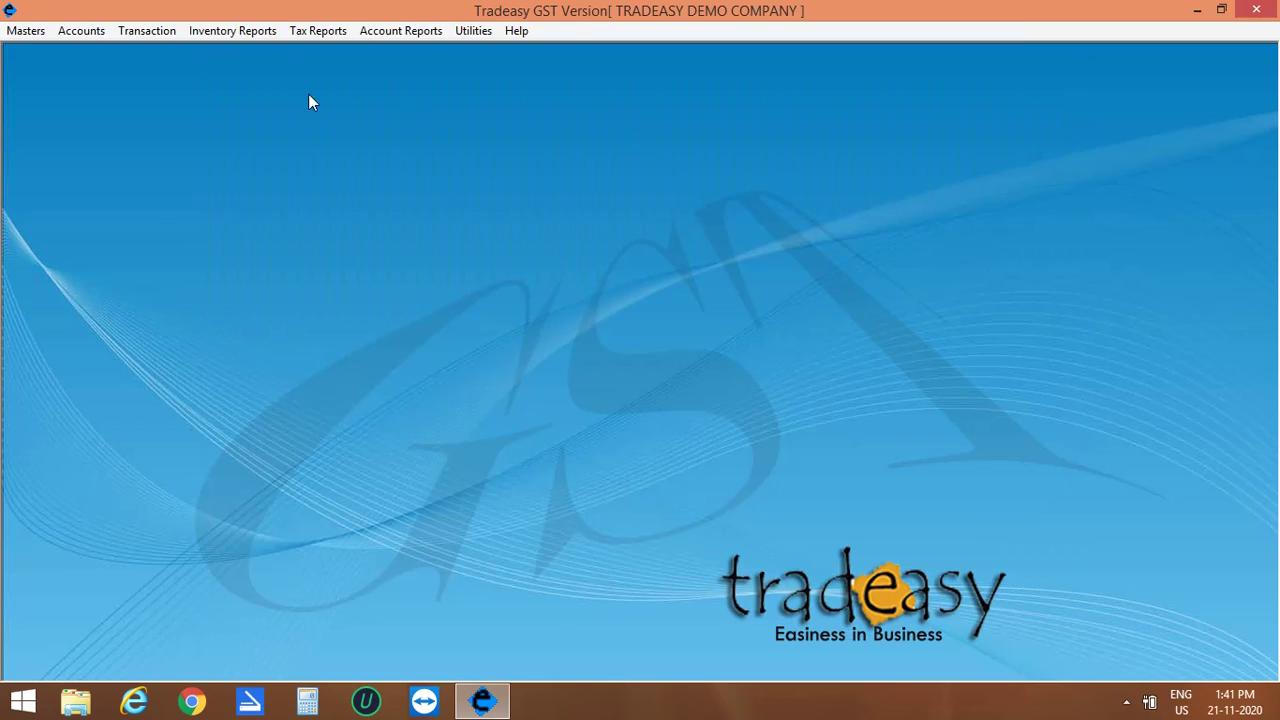
Step: Open the Product Expiry Report with the date range 21/Oct/2020 to 21/Dec/2020
click(263, 30)
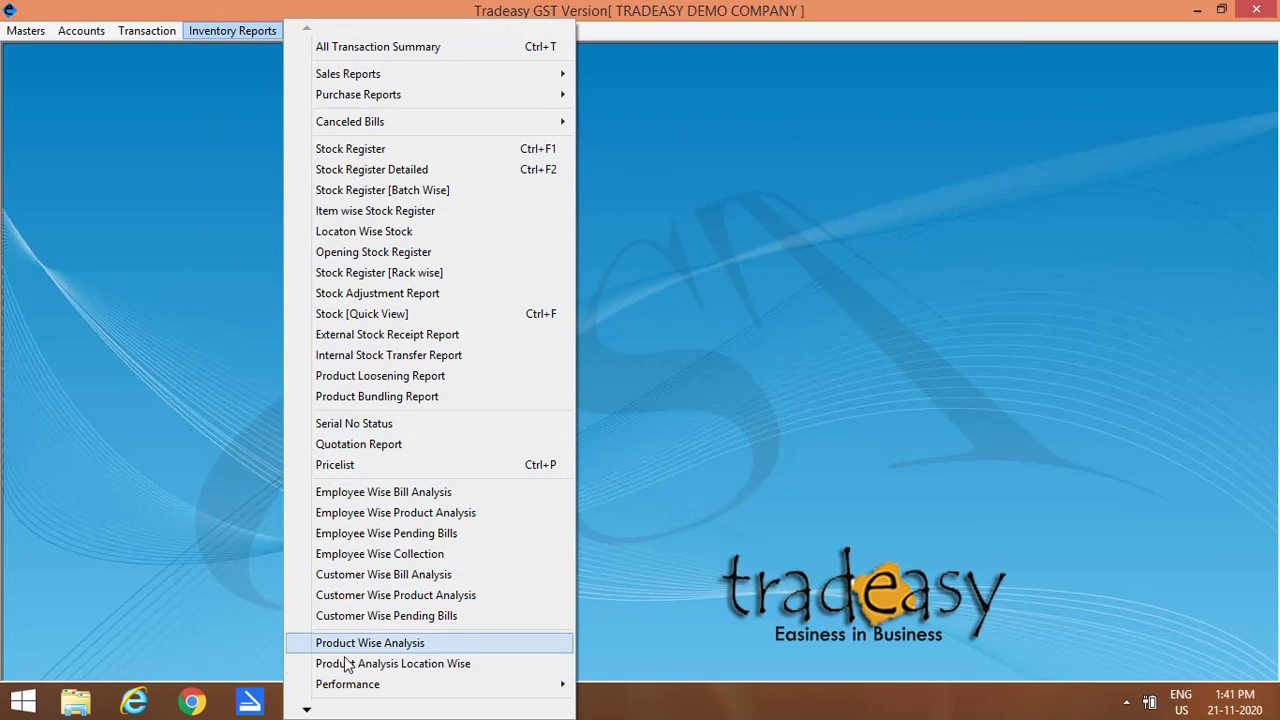
mouse_move(305, 711)
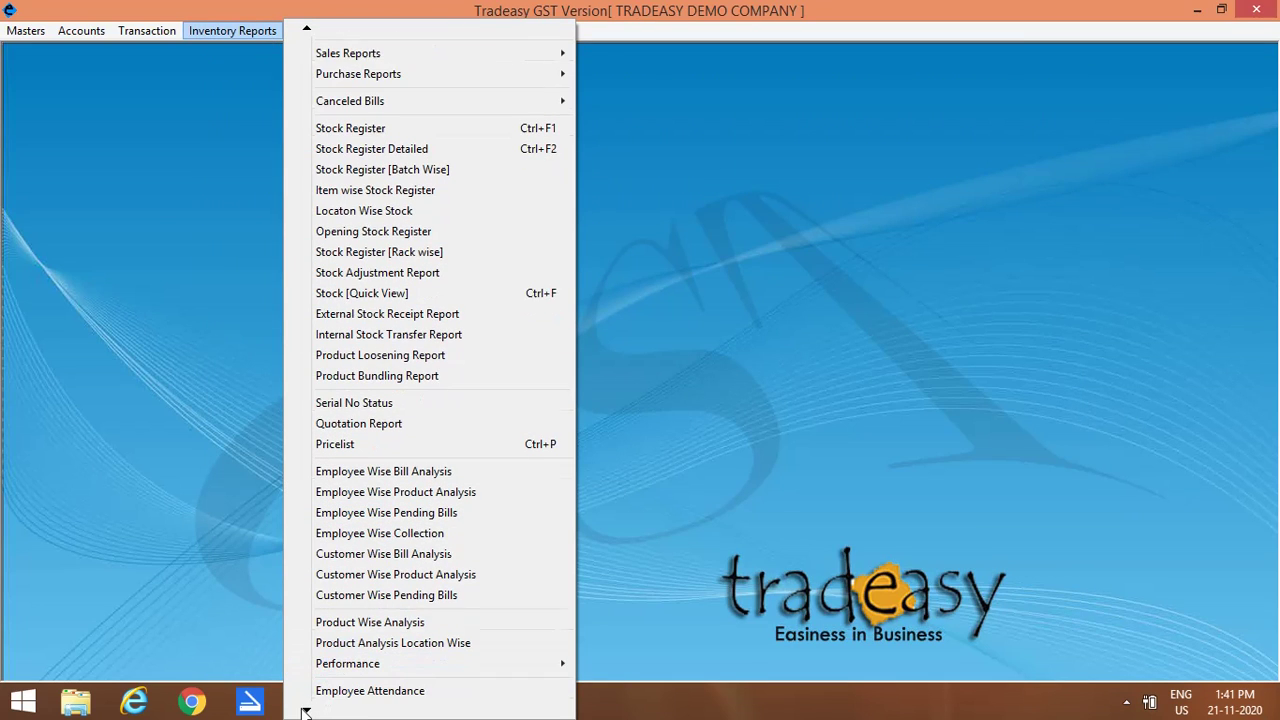
mouse_move(305, 711)
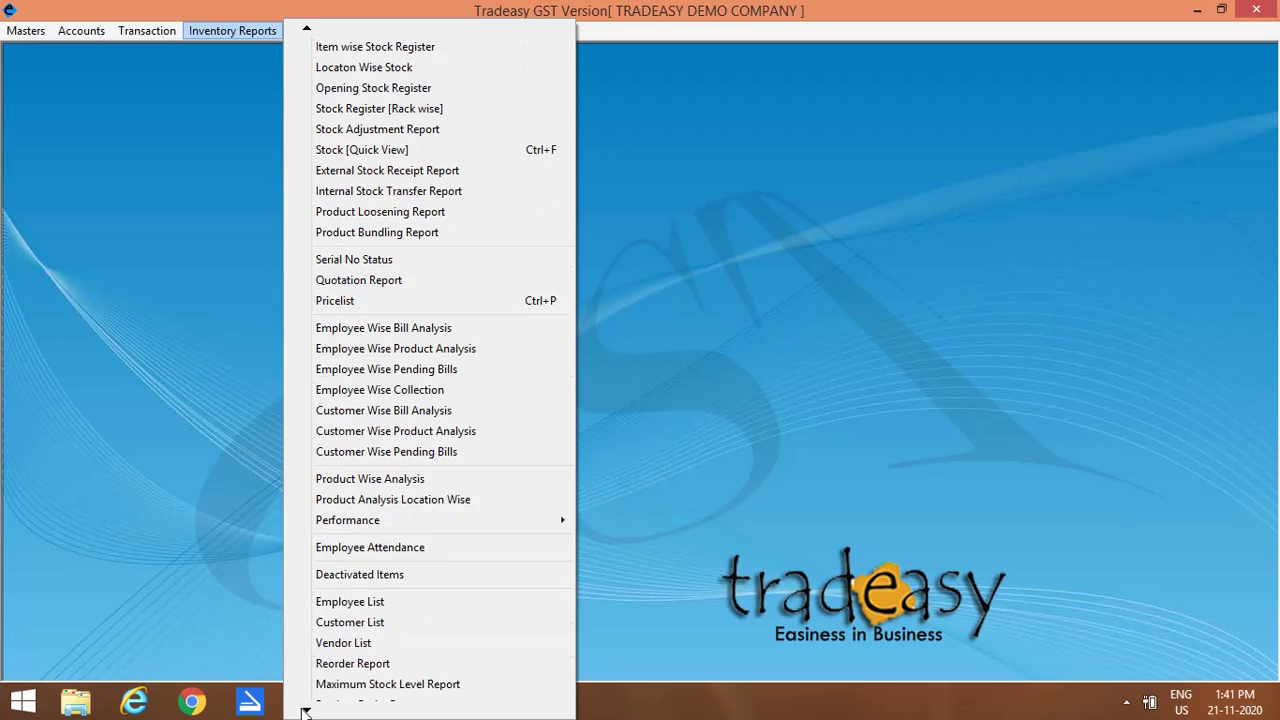
click(375, 663)
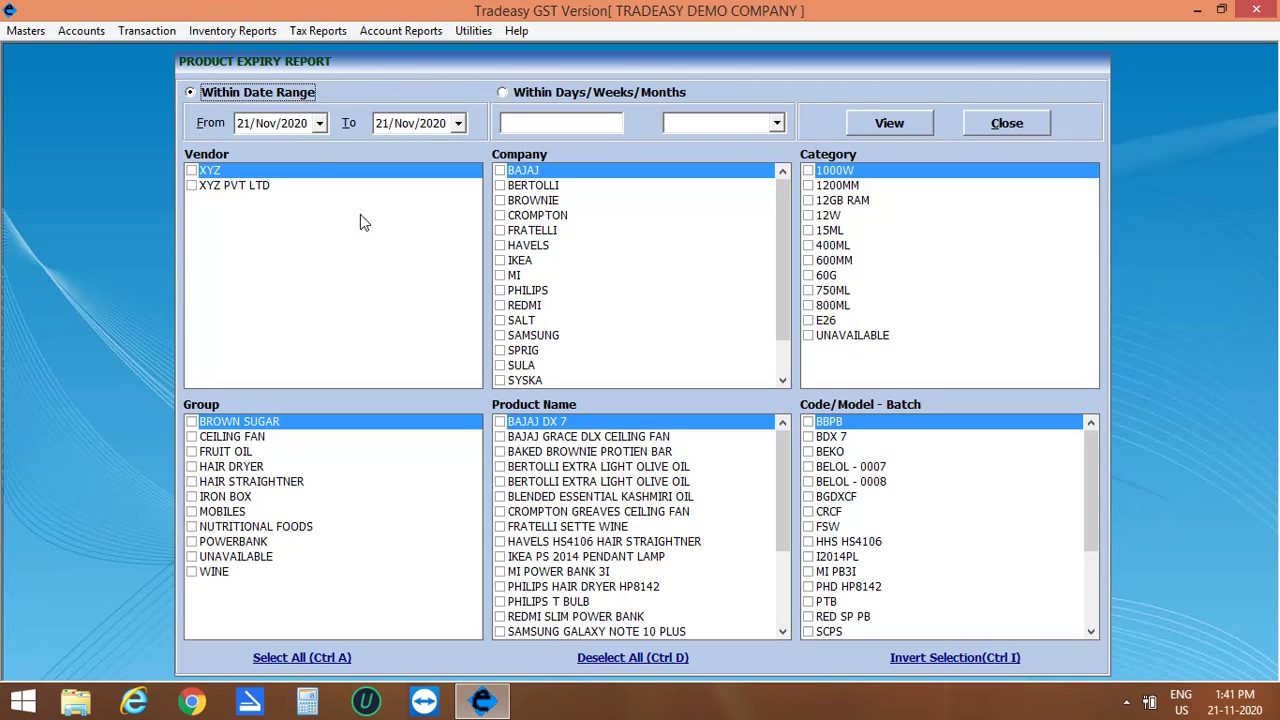
click(265, 124)
text(10)
click(405, 124)
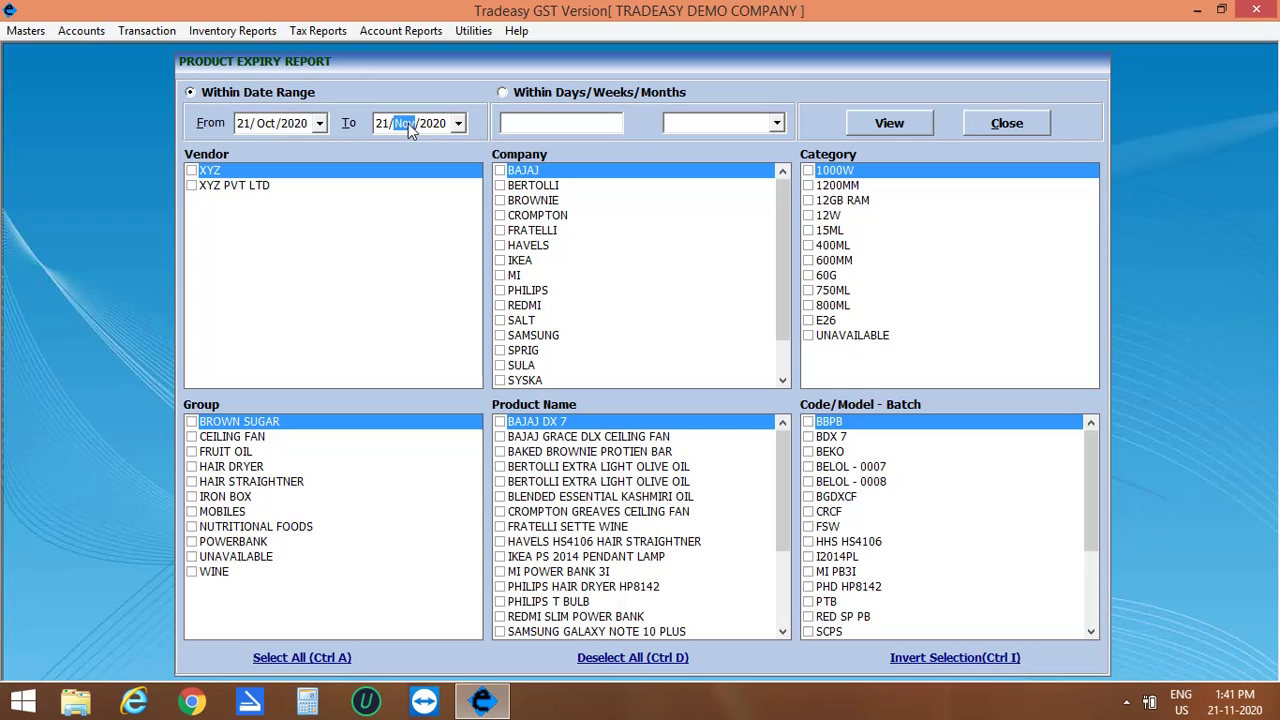
Step: Limit it to XYZ PVT LTD and BERTOLLI EXTRA LIGHT OLIVE OIL, view the report, then close it
click(192, 187)
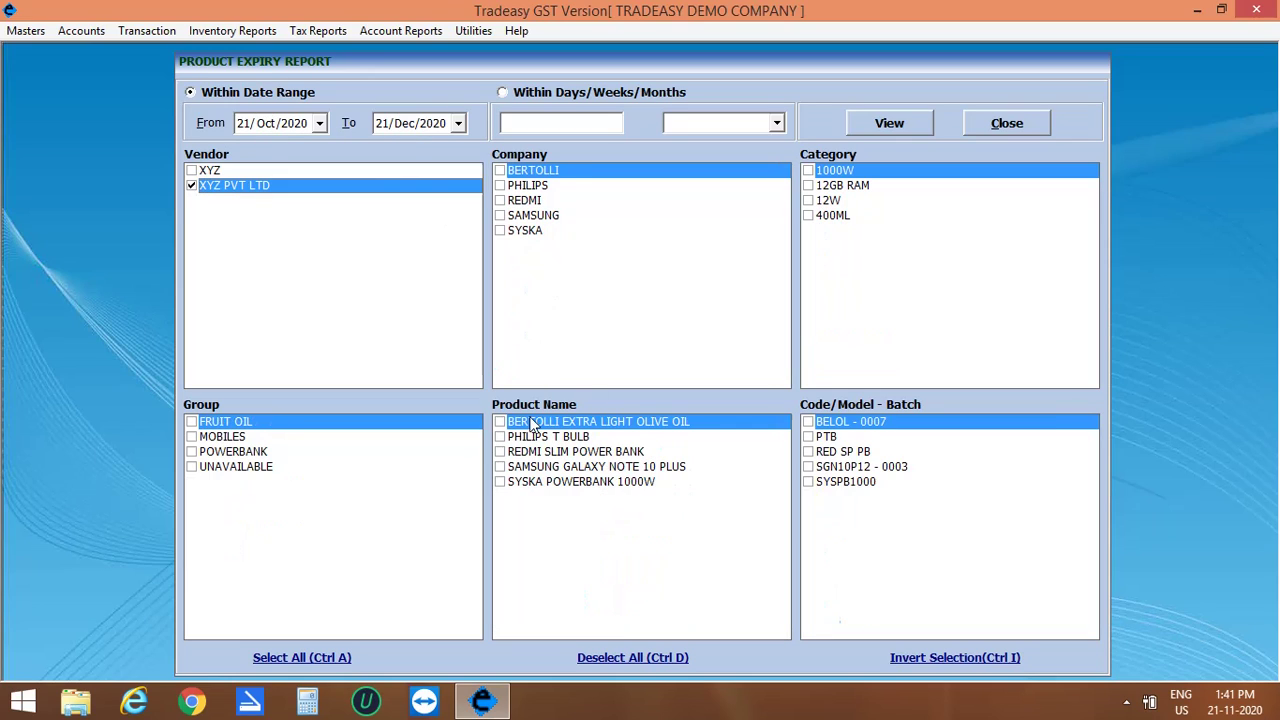
click(500, 422)
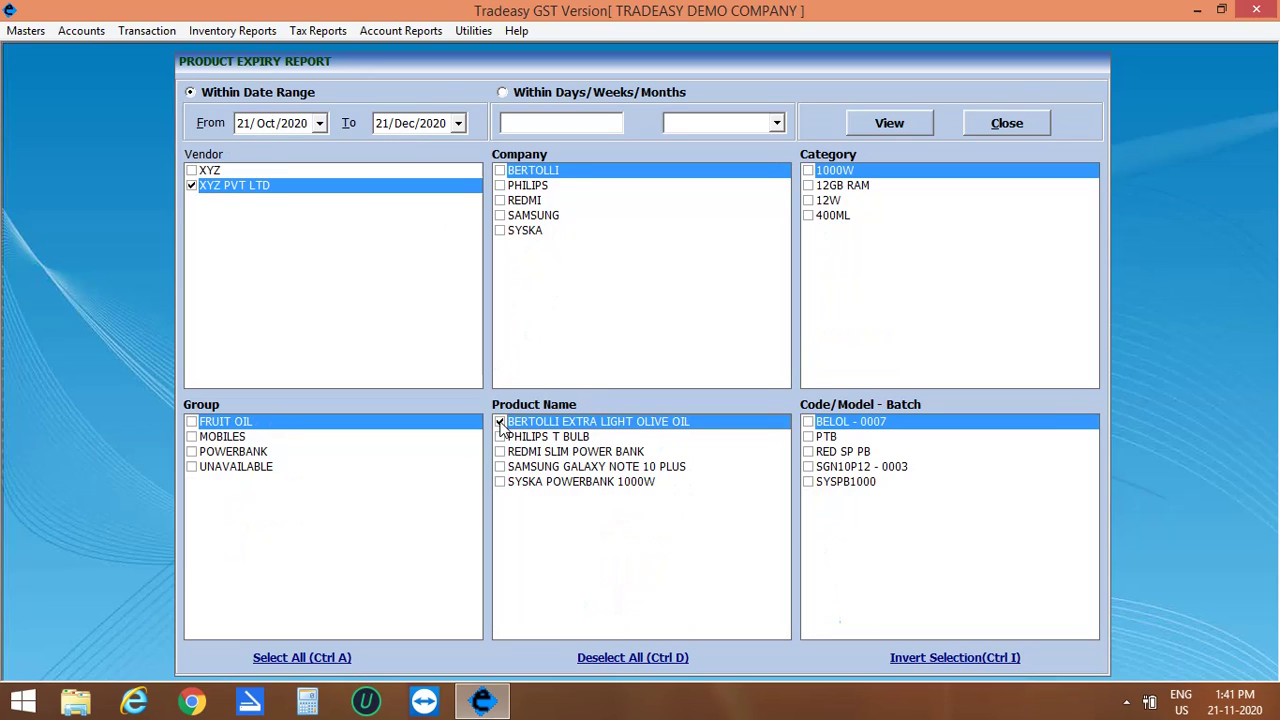
click(887, 123)
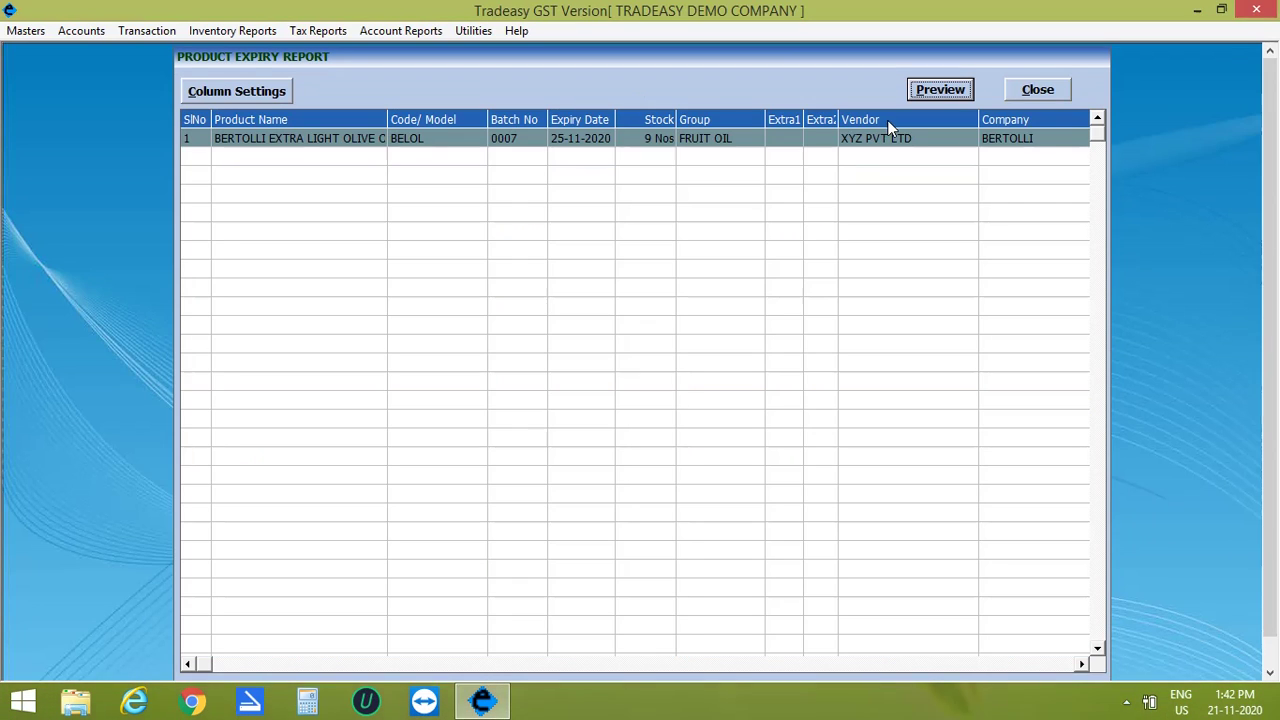
click(668, 163)
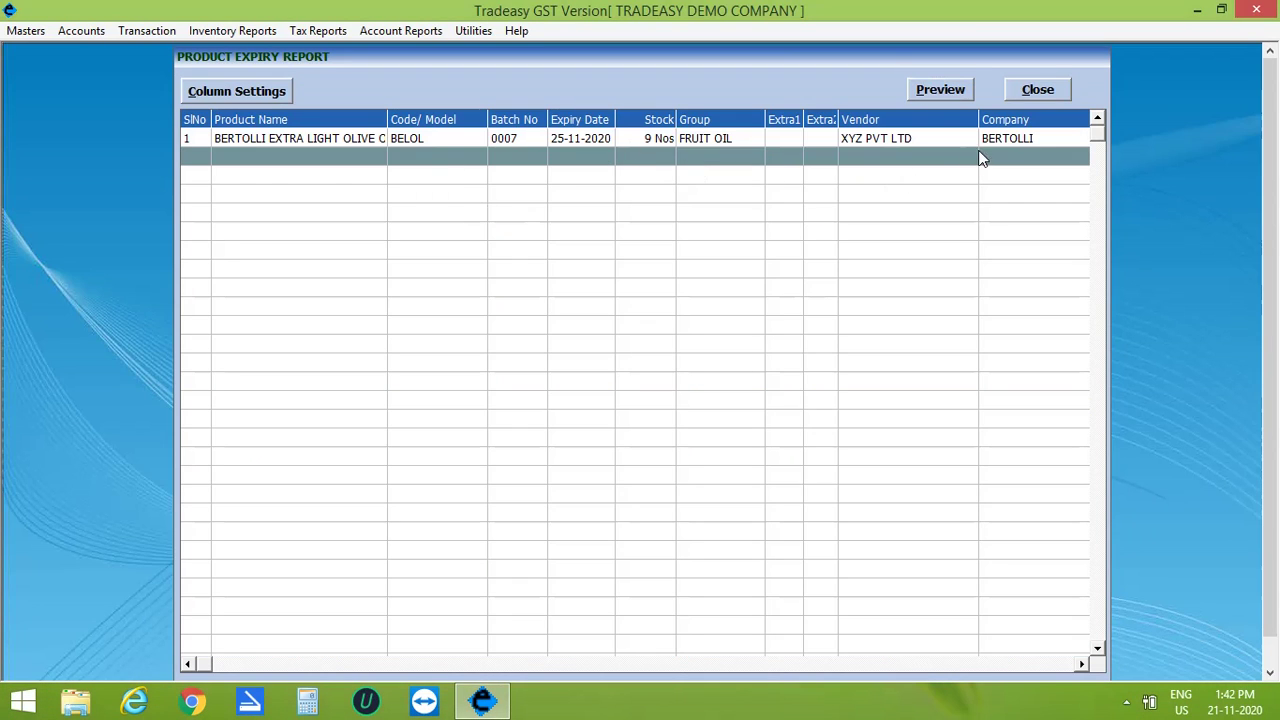
click(1049, 94)
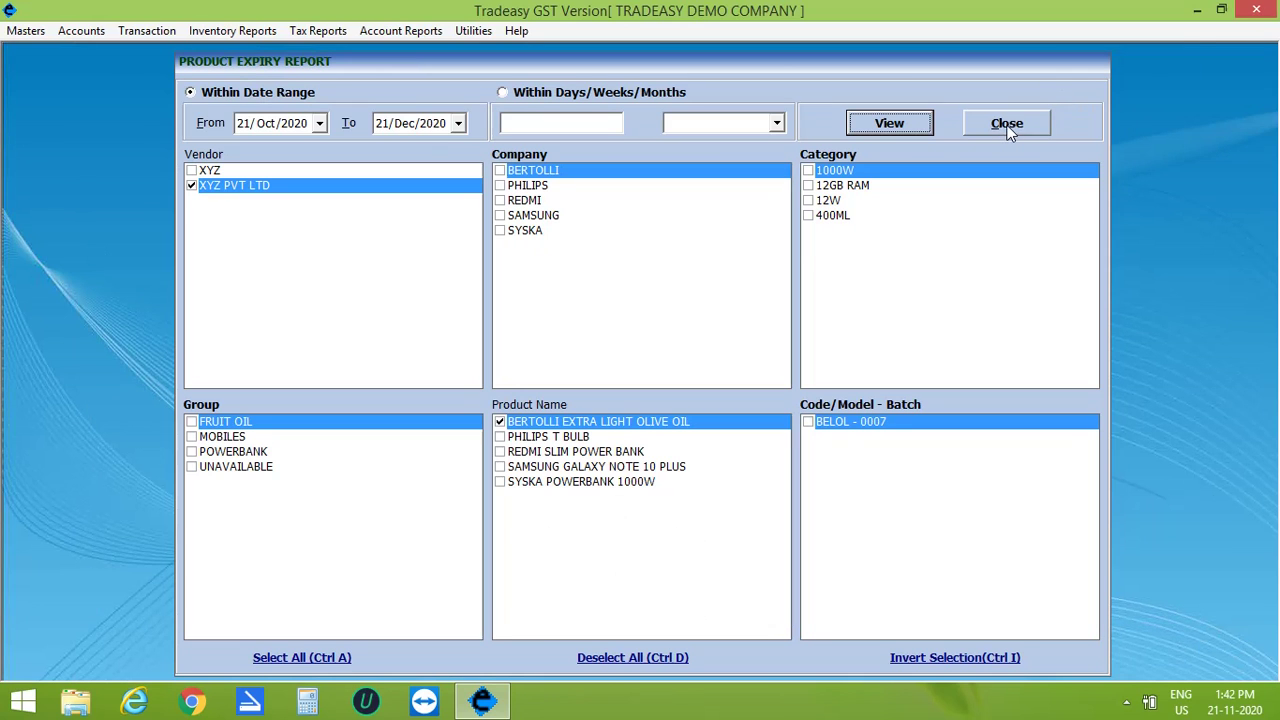
click(1007, 123)
Step: Show the Product Expiry Report (Quick View) for the next 30 days
click(259, 32)
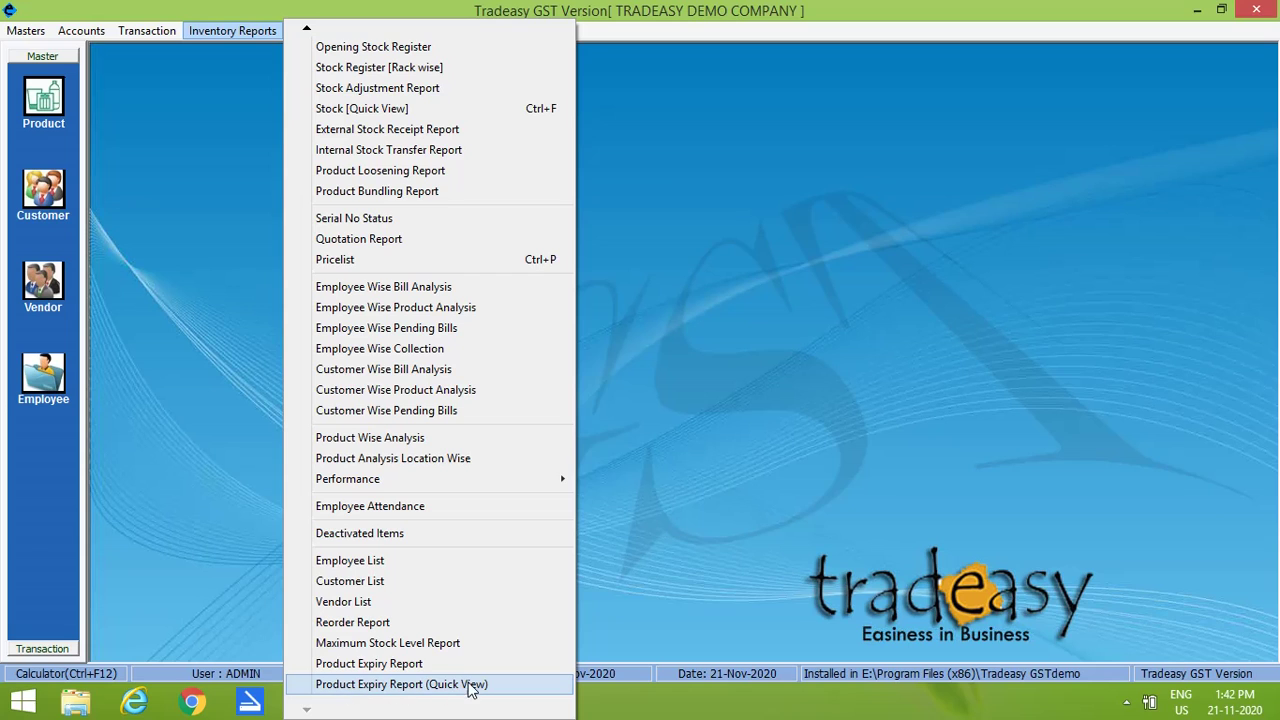
click(394, 687)
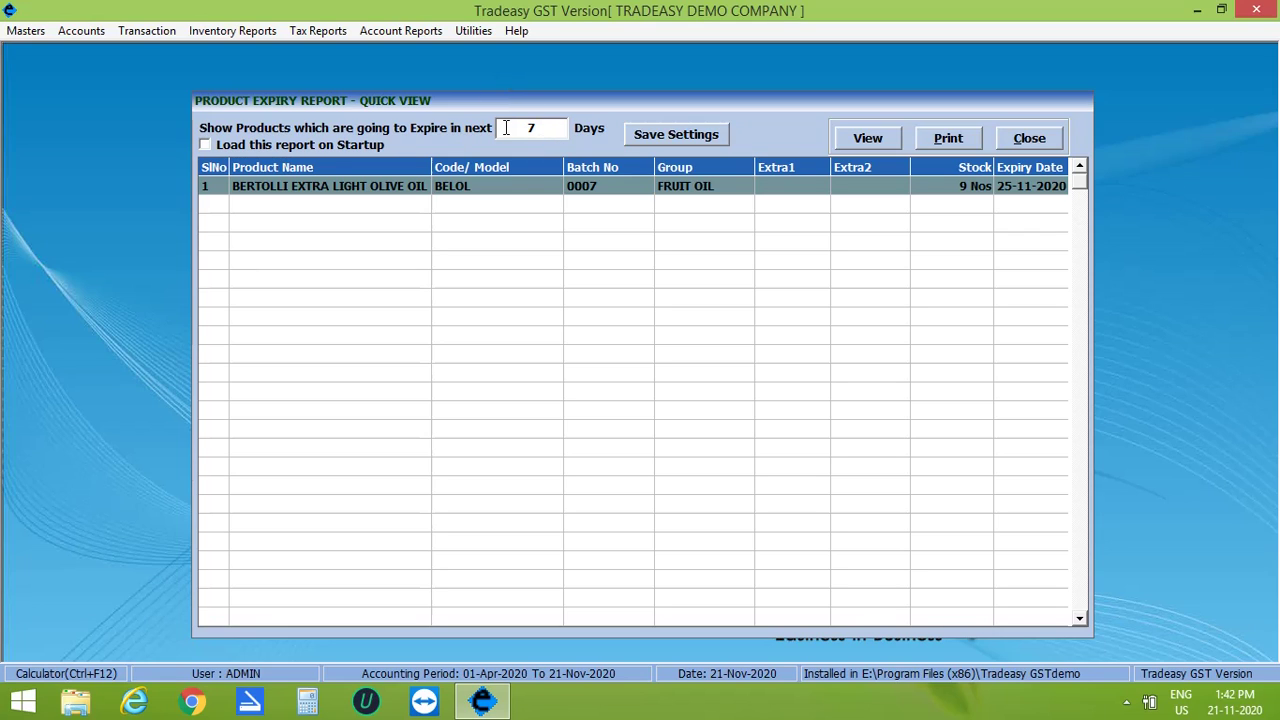
drag(510, 128, 547, 126)
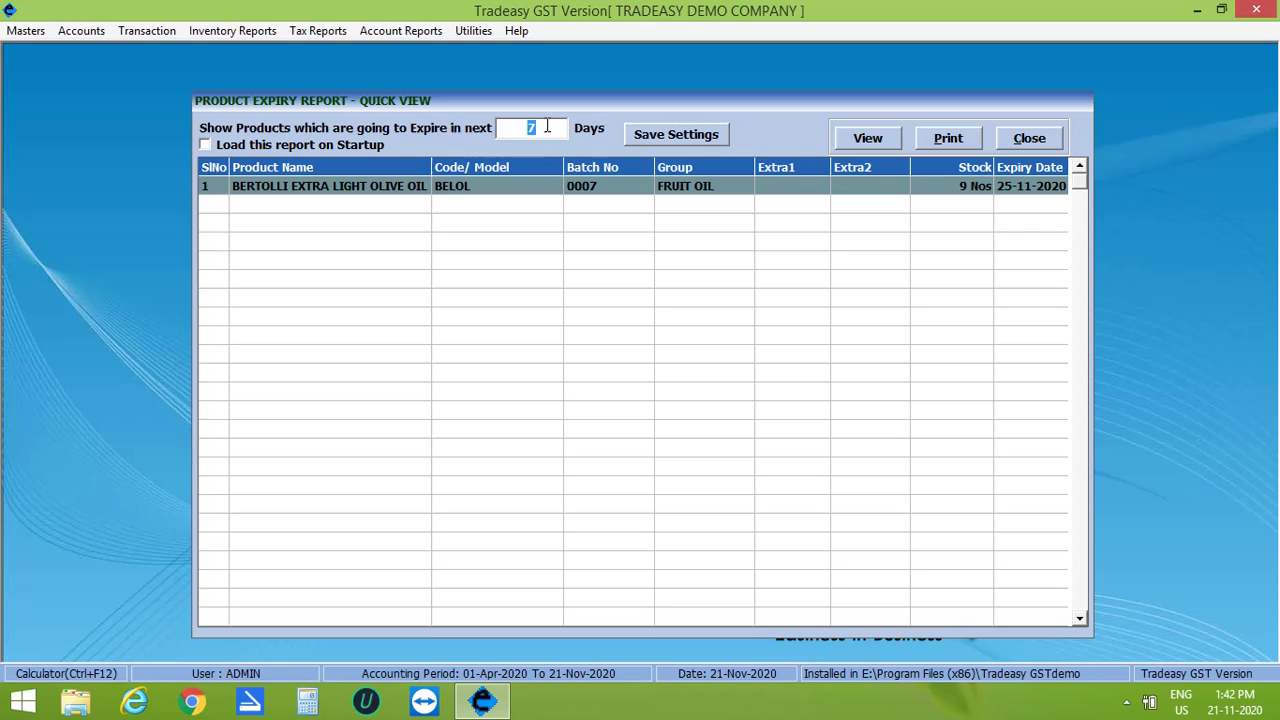
text(30)
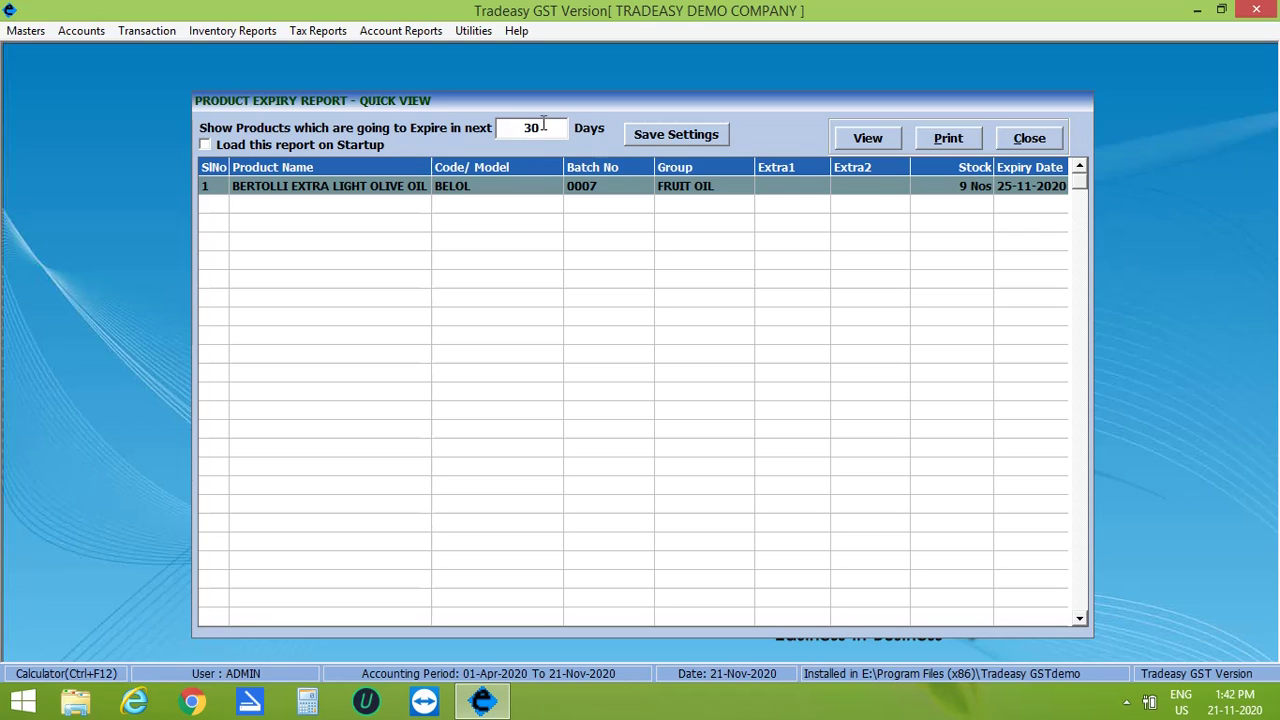
click(868, 139)
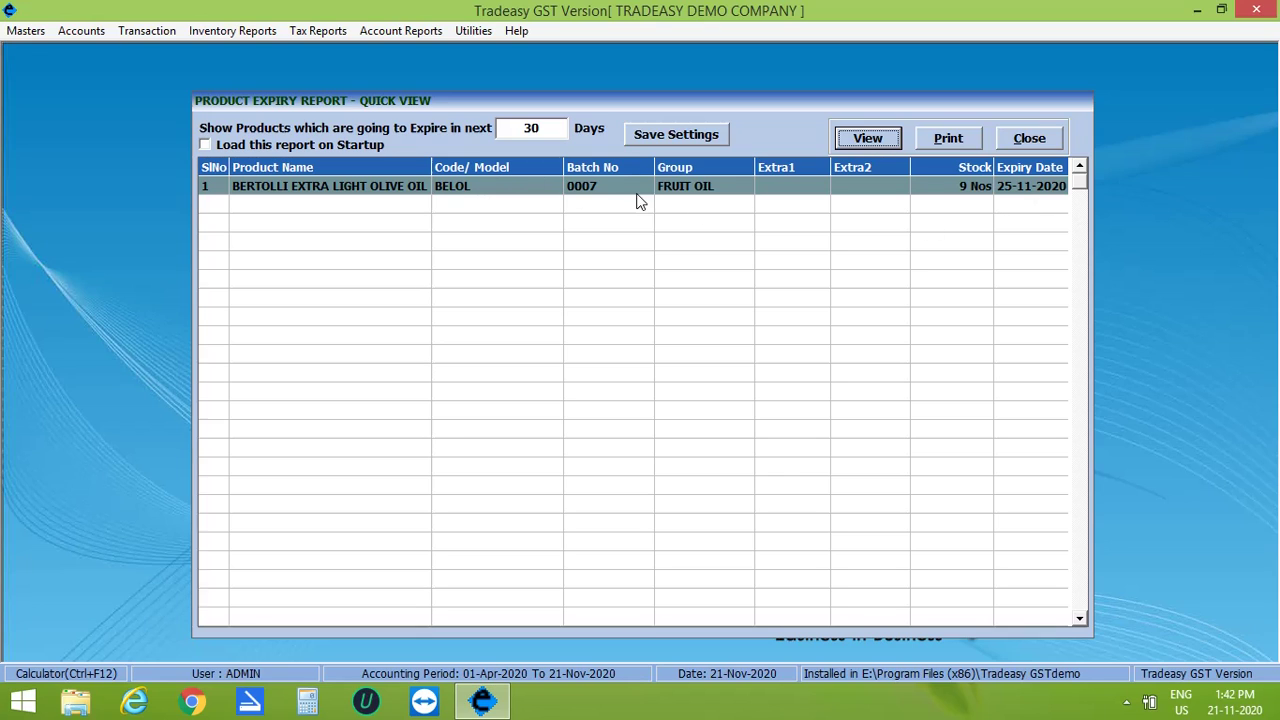
click(605, 221)
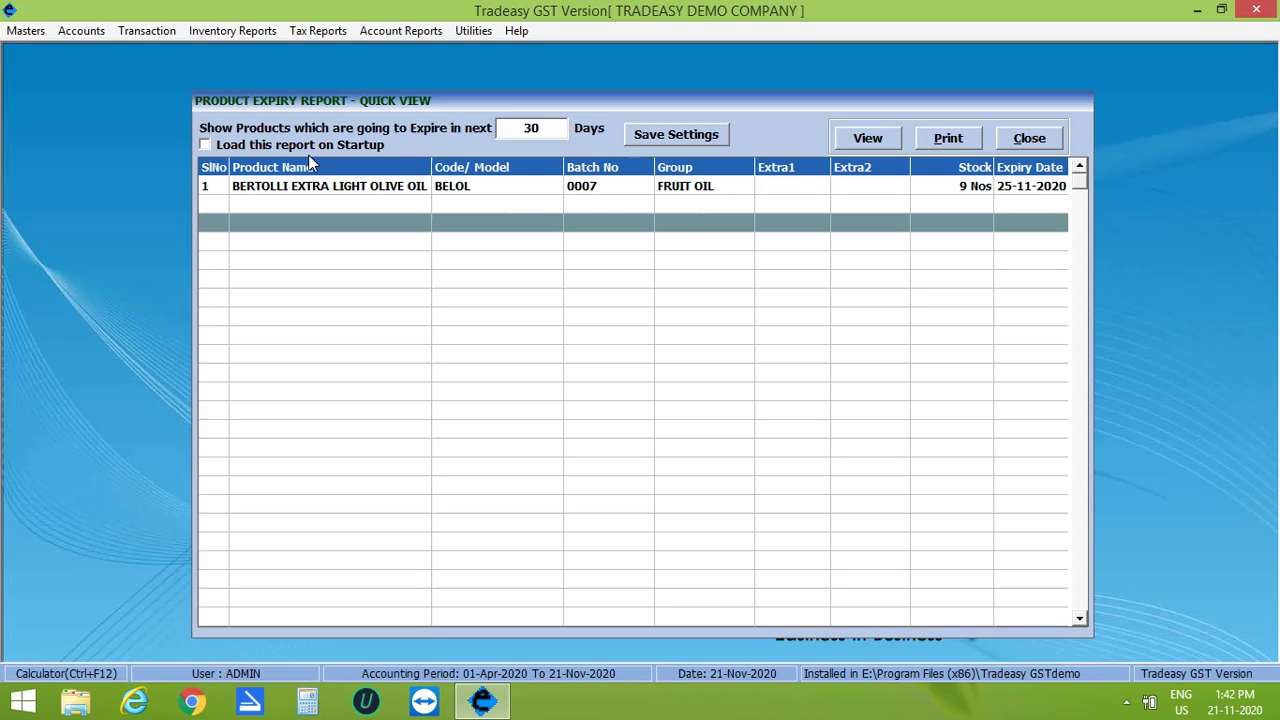
Step: Toggle Load this report on Startup on and back off, then close the quick view
click(206, 147)
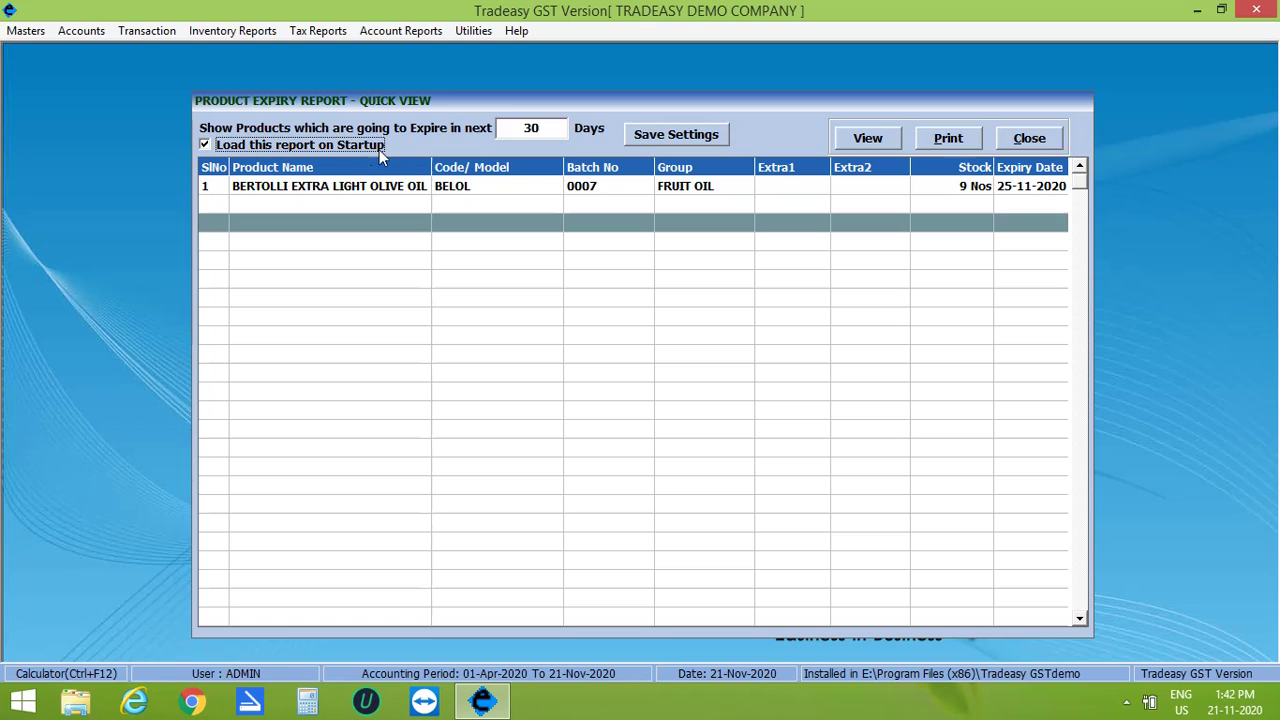
click(206, 146)
click(1030, 139)
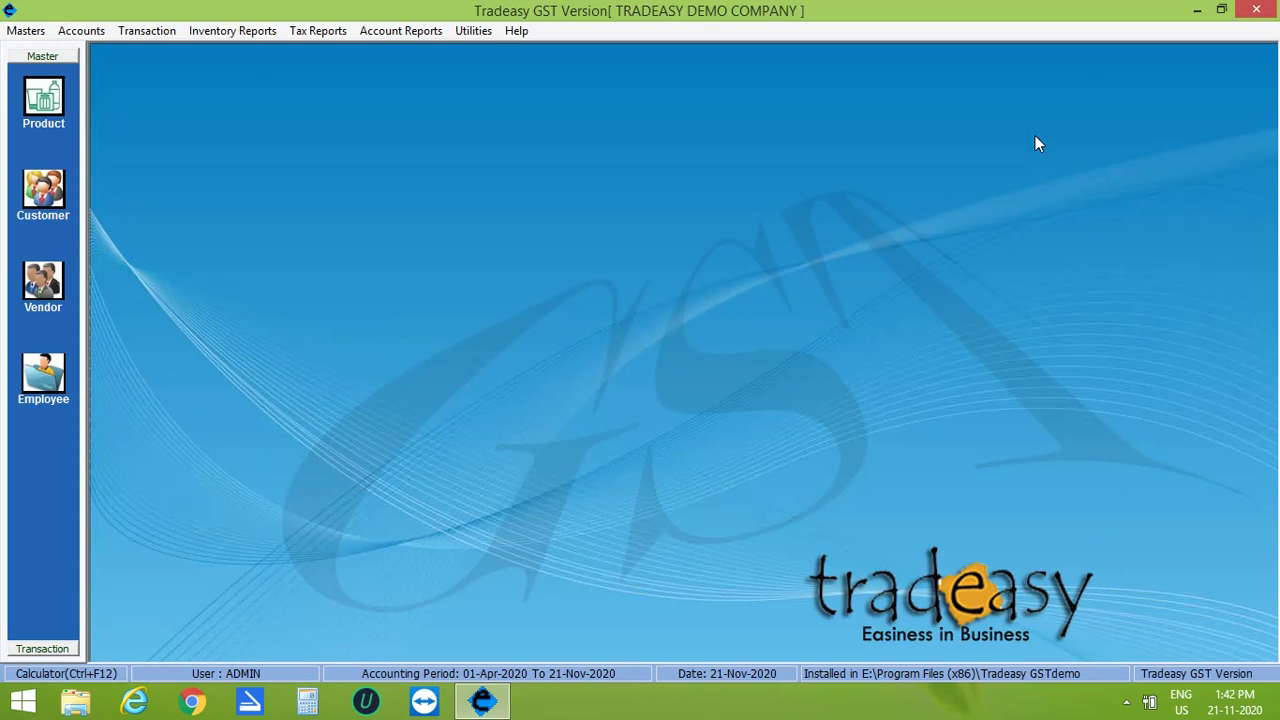